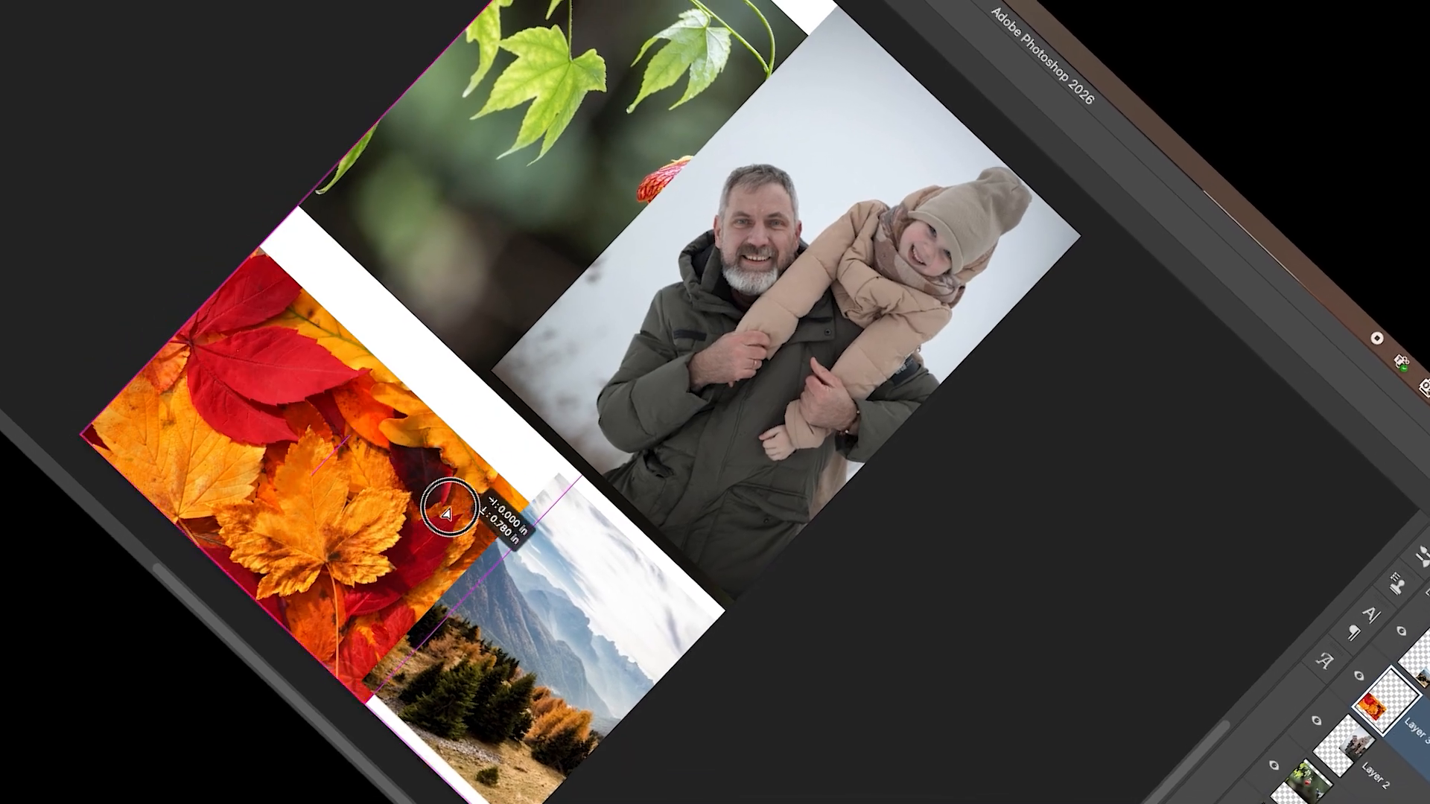
Resize the autumn leaves photo and position it beside the mountain photo along the bottom of the page.
{"action": "key", "text": "super+t"}
{"action": "left_click_drag", "start_coordinate": [521, 504], "coordinate": [475, 489]}
{"action": "key", "text": "Return"}
{"action": "left_click_drag", "start_coordinate": [595, 591], "coordinate": [583, 601]}
{"action": "left_click_drag", "start_coordinate": [674, 612], "coordinate": [656, 596]}
Select the hummingbird photo and reposition it lower on the page, behind the portrait of the man and child.
{"action": "left_click", "coordinate": [462, 283]}
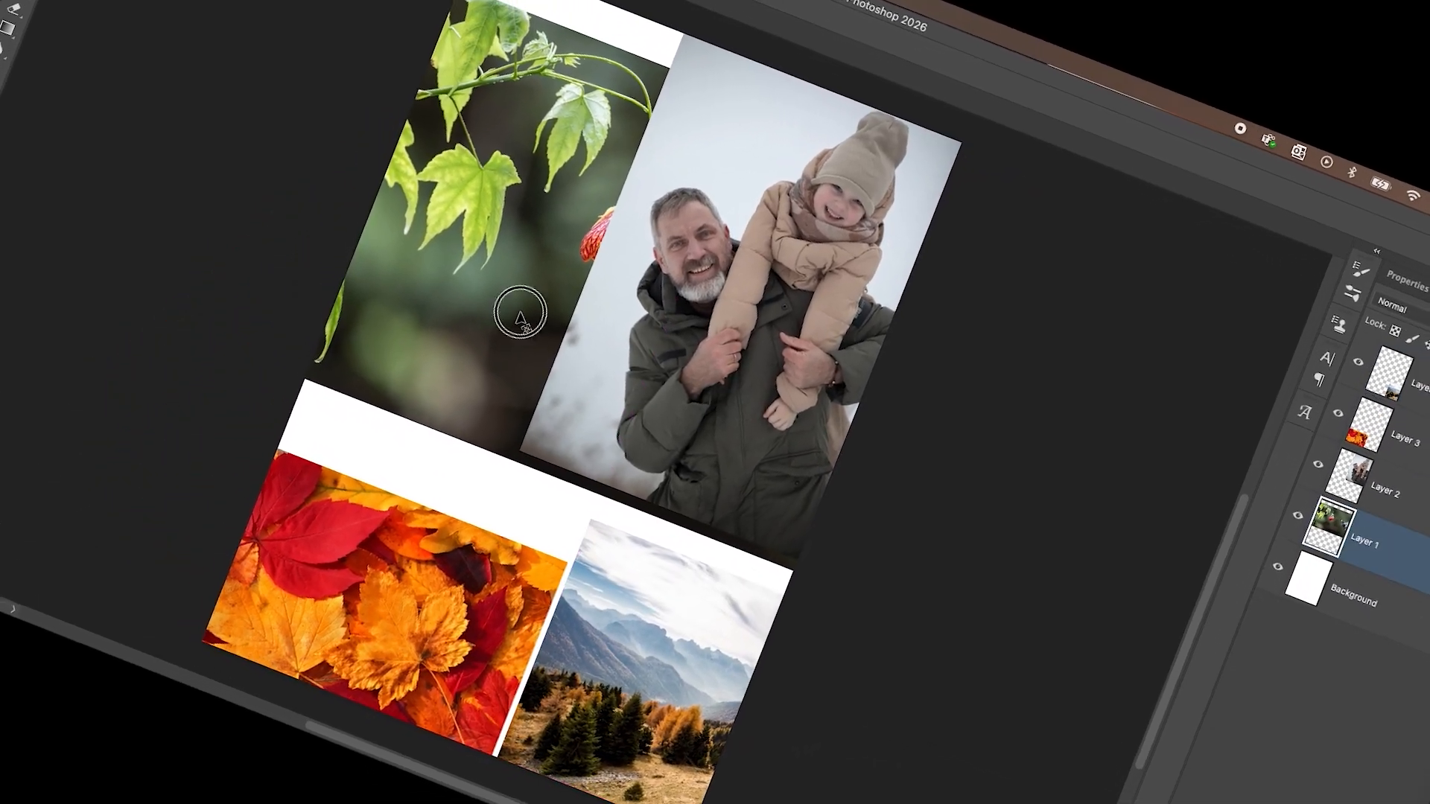
{"action": "key", "text": "super+t"}
{"action": "key", "text": "Return"}
{"action": "left_click_drag", "start_coordinate": [446, 313], "coordinate": [447, 417]}
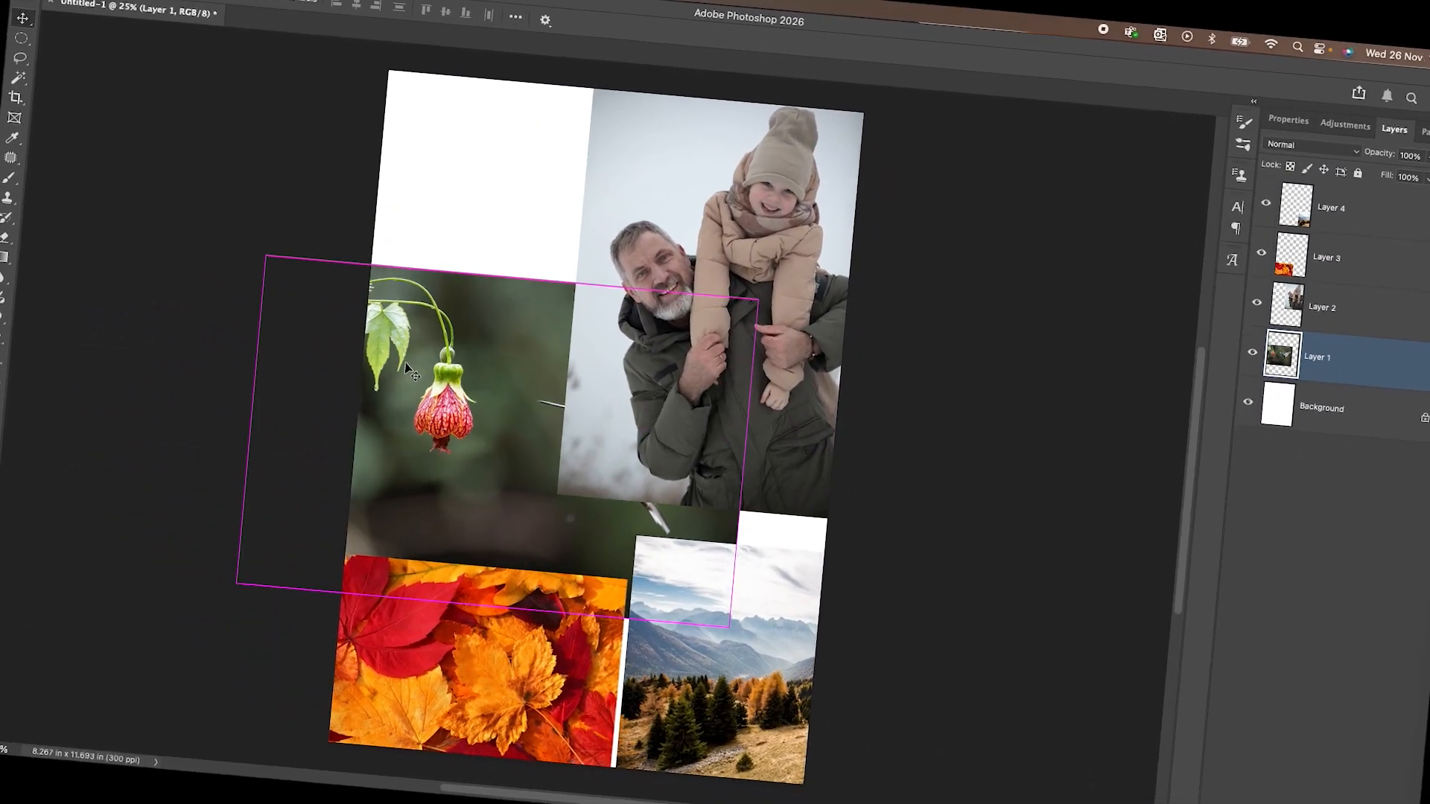
{"action": "left_click", "coordinate": [596, 417]}
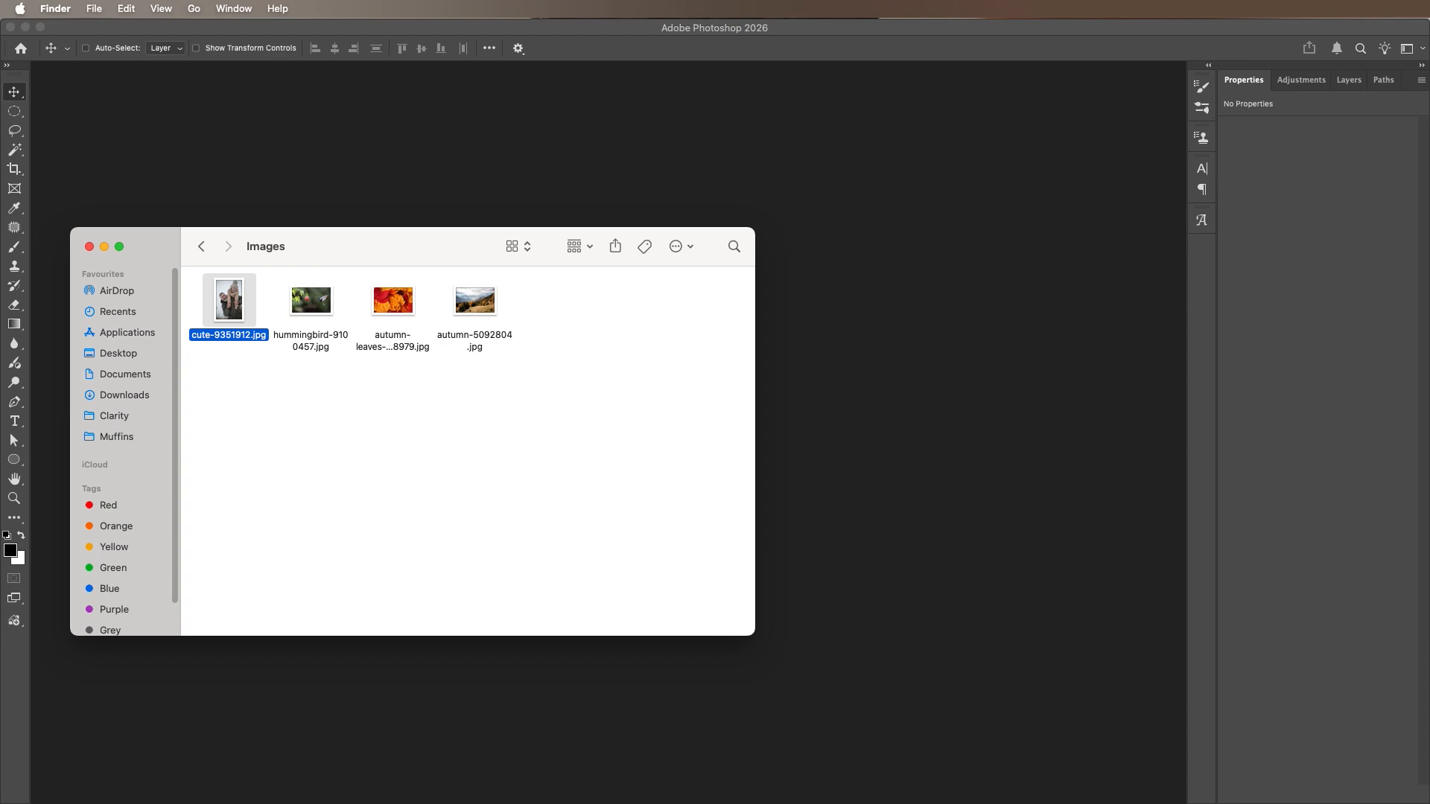
Open hummingbird-9100457.jpg from the Images folder as a document in Photoshop.
{"action": "left_click", "coordinate": [442, 430]}
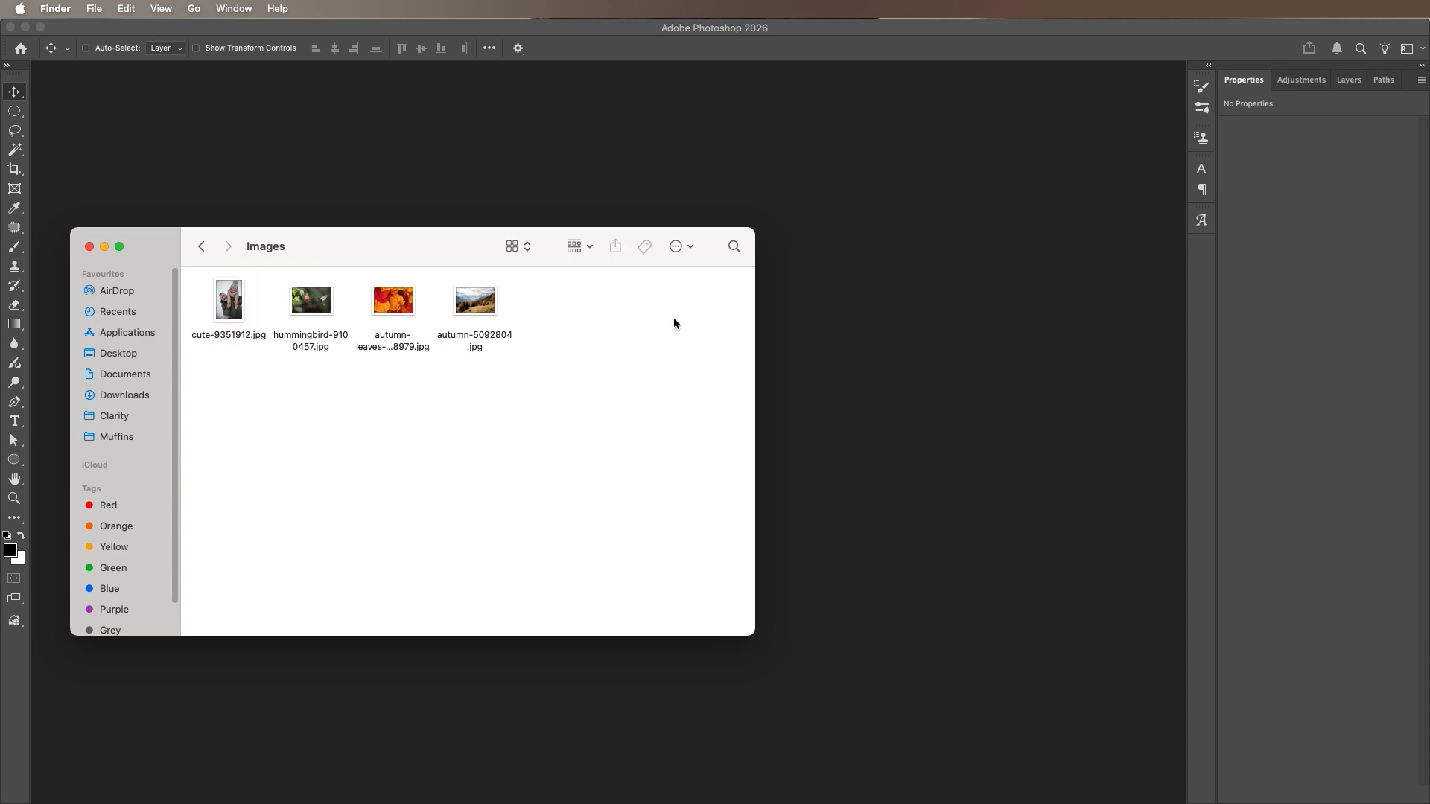
{"action": "left_click", "coordinate": [311, 310]}
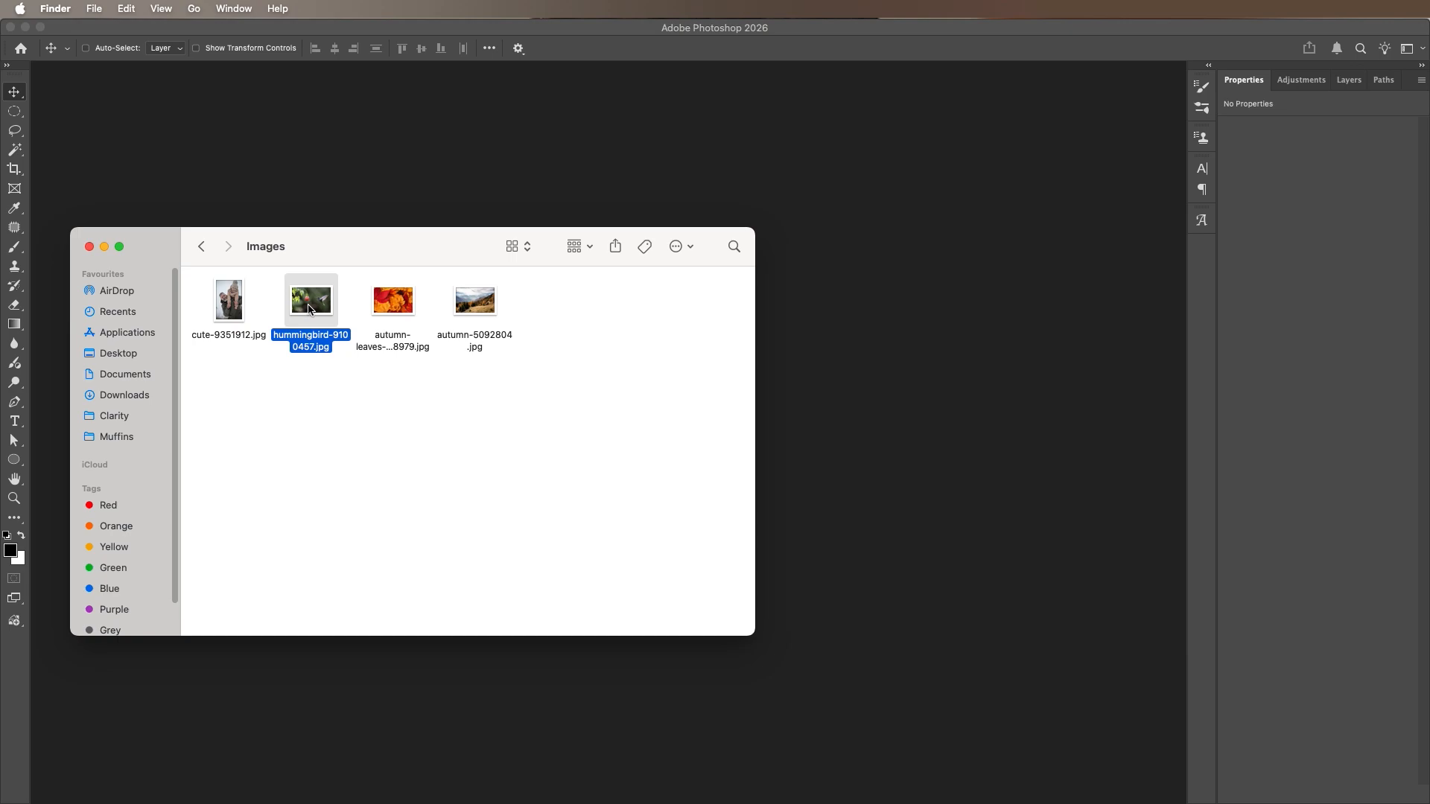
{"action": "left_click_drag", "start_coordinate": [311, 310], "coordinate": [756, 133]}
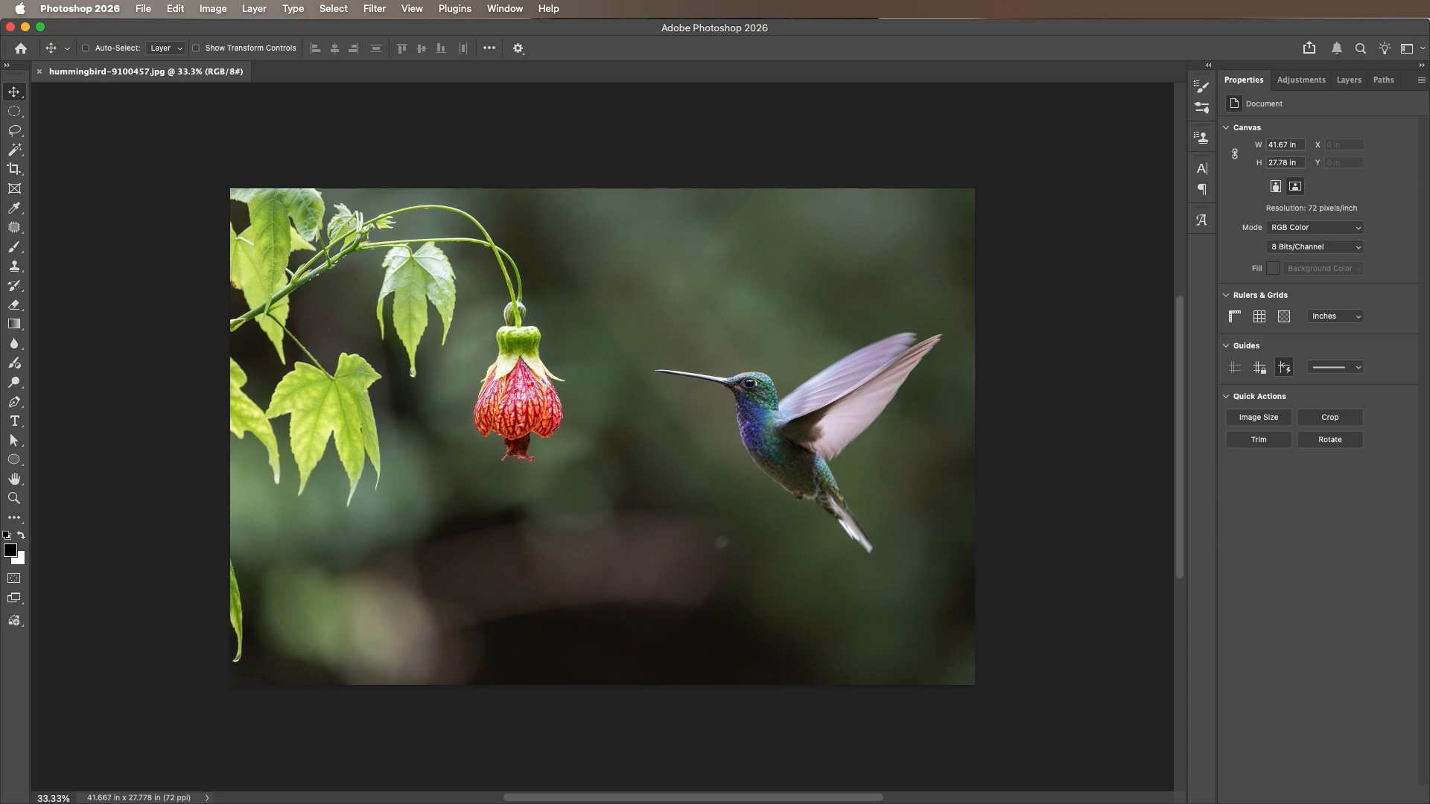
{"action": "key", "text": "super+Tab"}
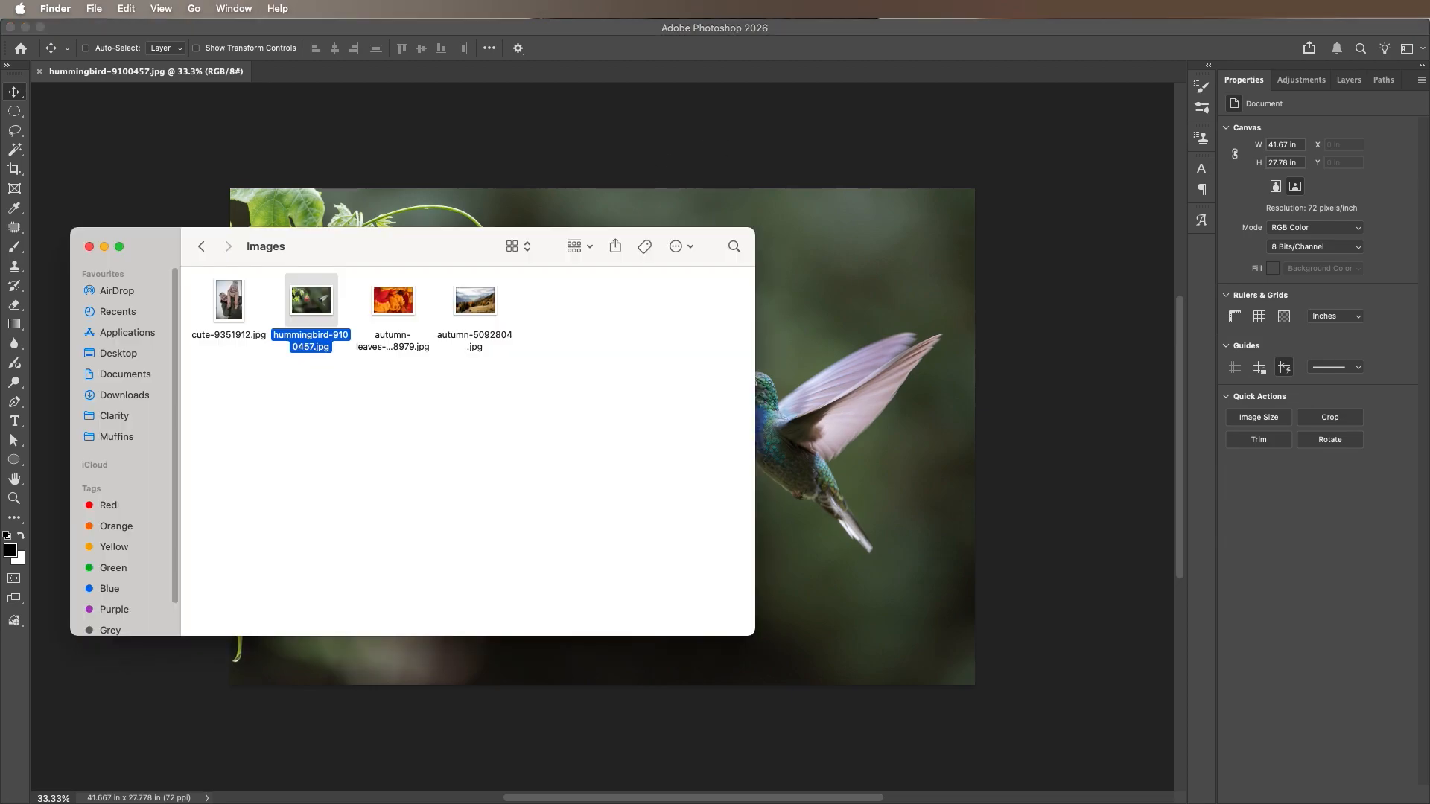
{"action": "left_click", "coordinate": [573, 328]}
{"action": "left_click_drag", "start_coordinate": [478, 307], "coordinate": [924, 306]}
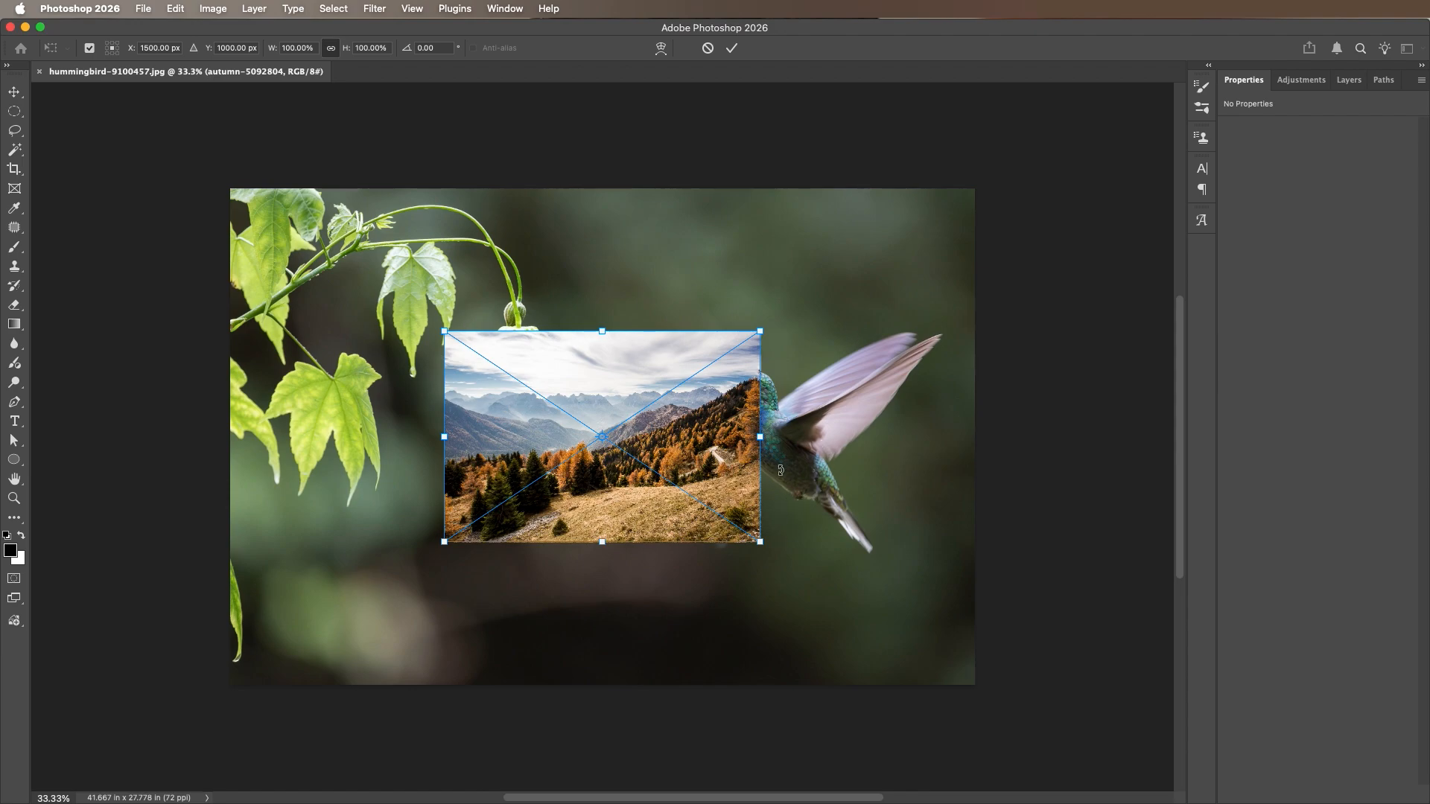
{"action": "key", "text": "Escape"}
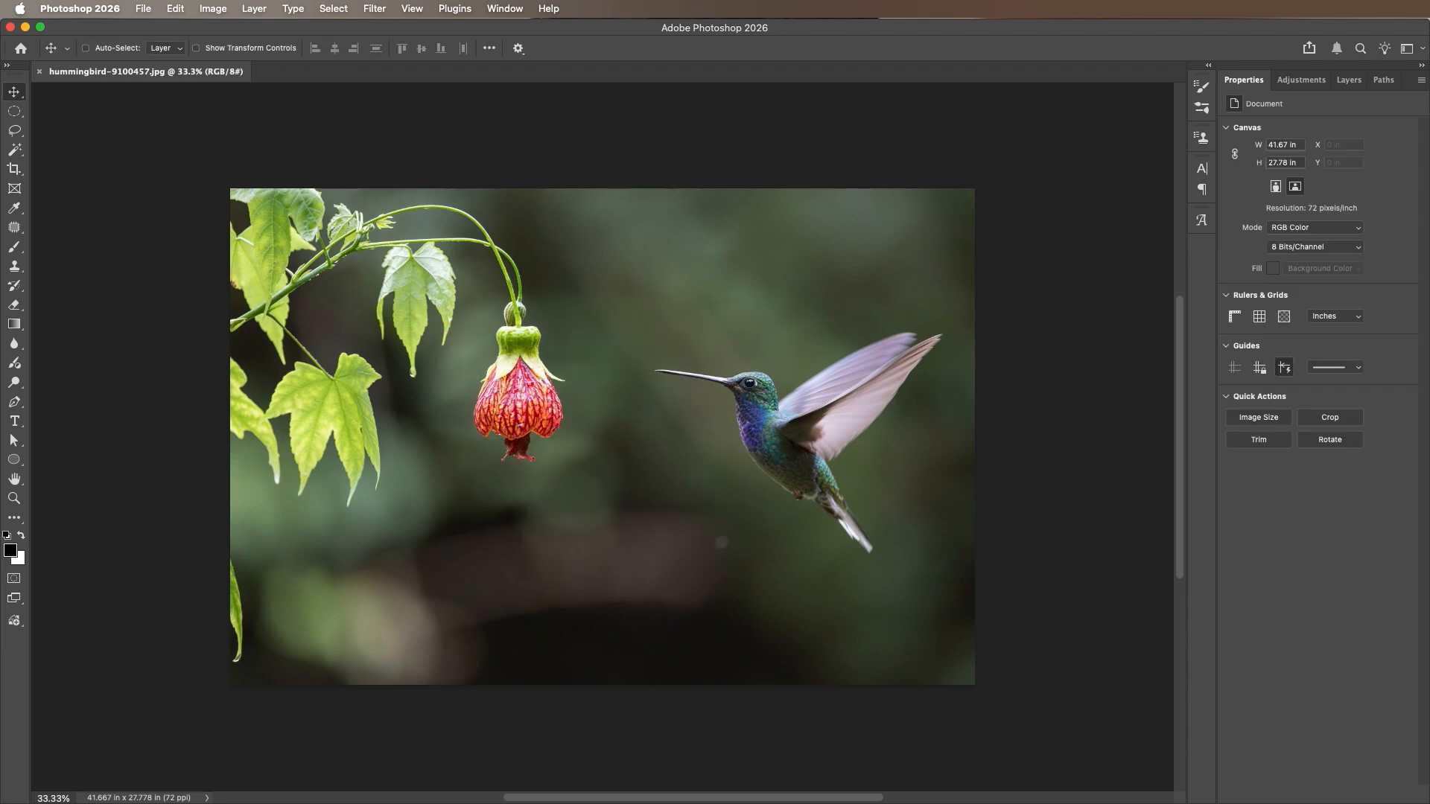
Open autumn-5092804.jpg from the Images folder as a separate document and switch between it and the hummingbird document.
{"action": "key", "text": "super+Tab"}
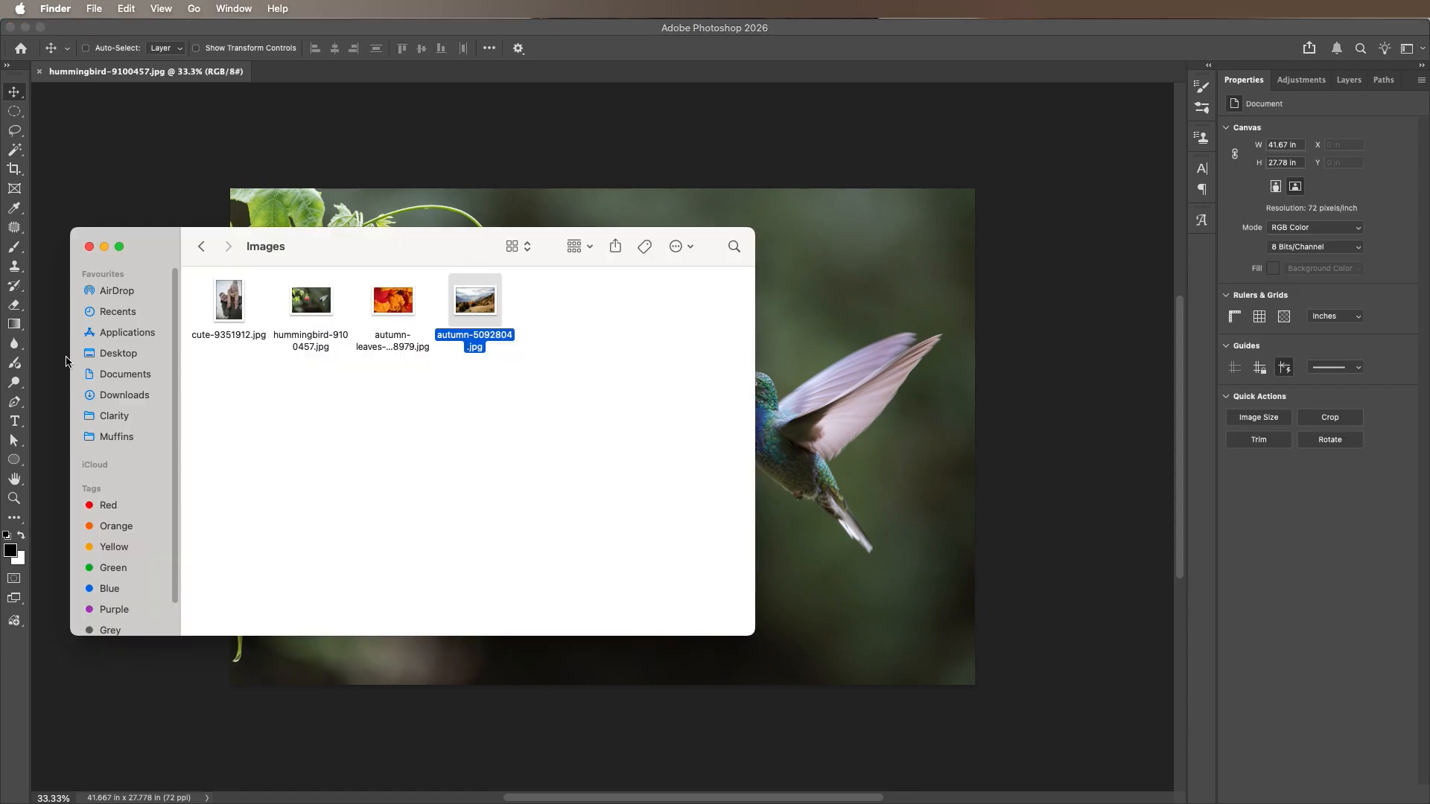
{"action": "left_click_drag", "start_coordinate": [484, 308], "coordinate": [673, 80]}
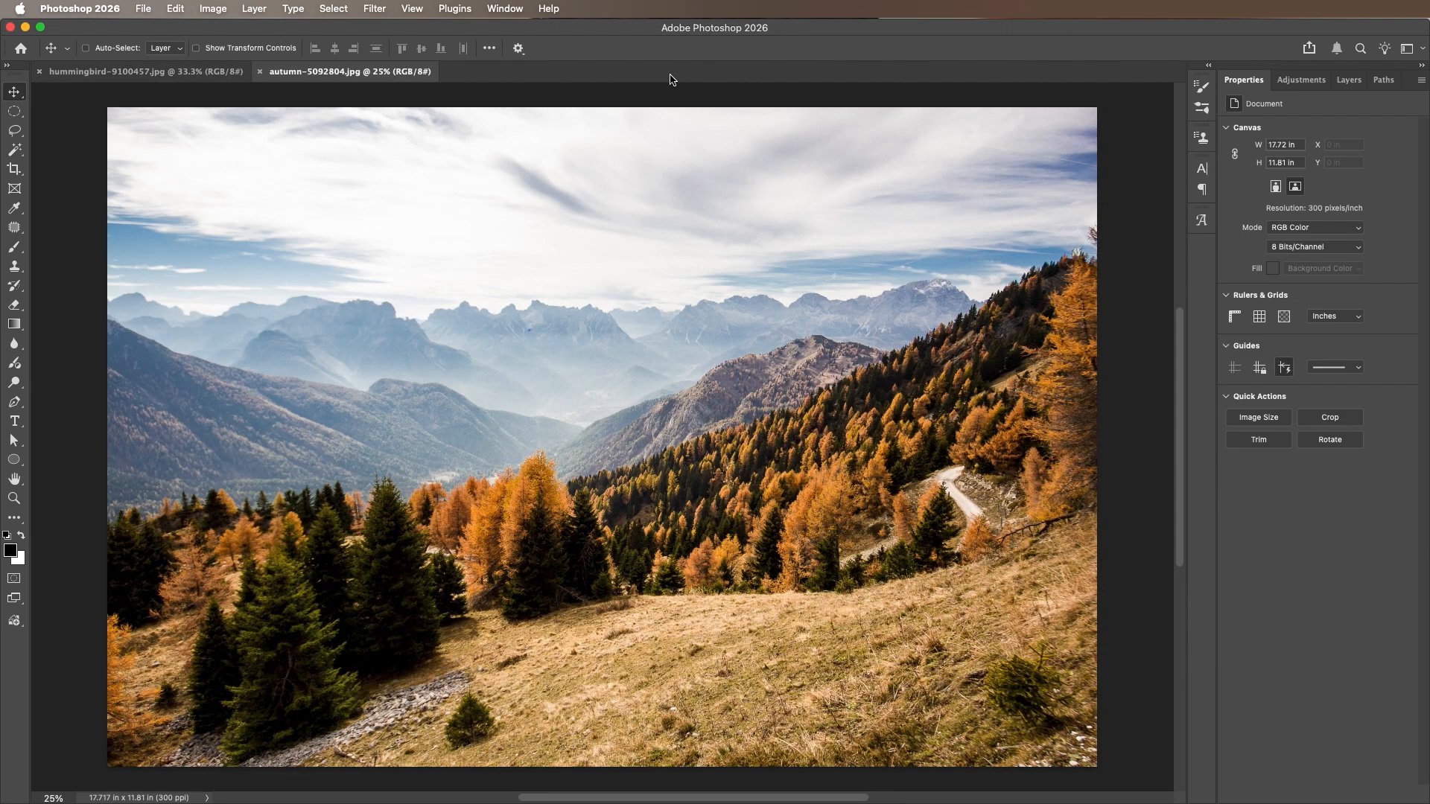
{"action": "left_click", "coordinate": [149, 72]}
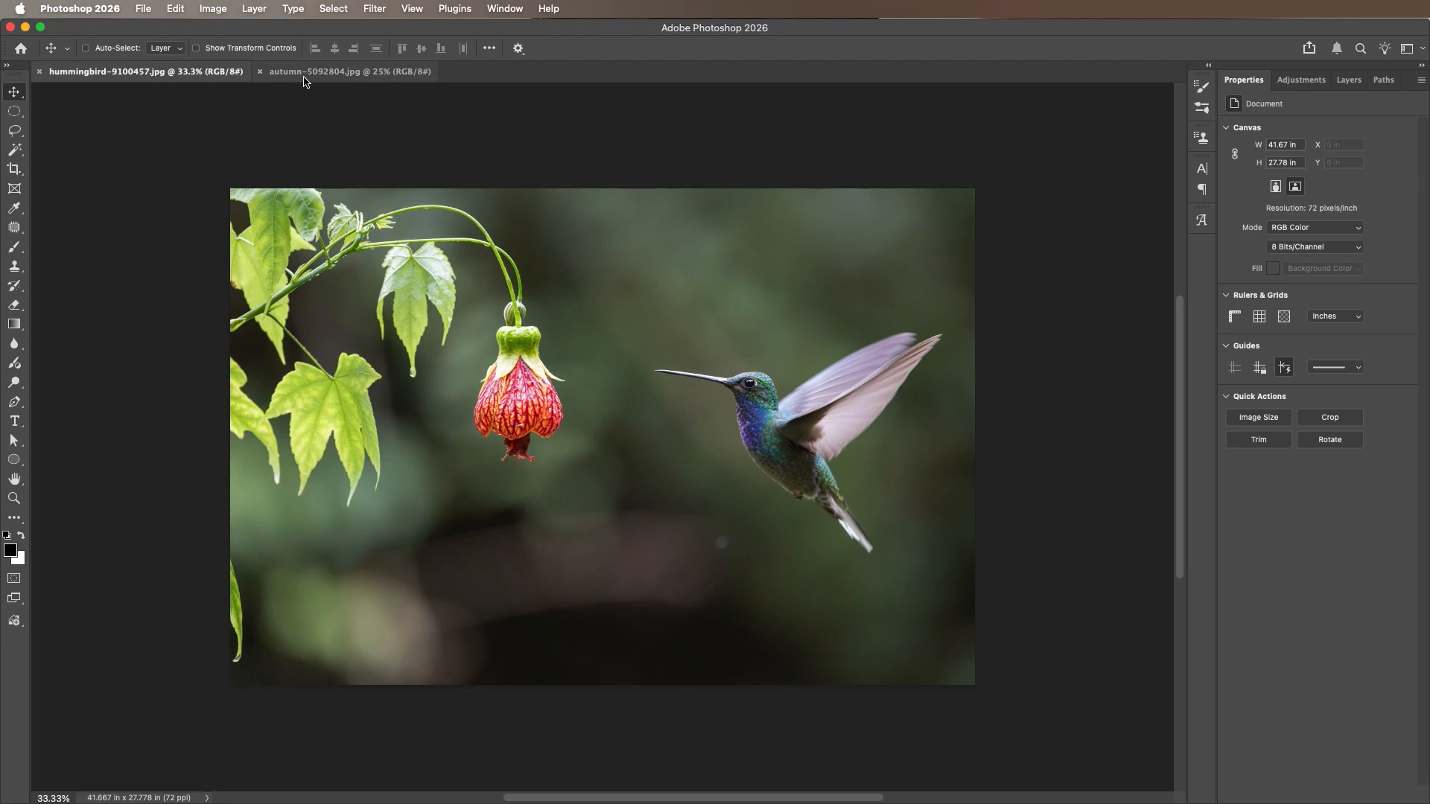
{"action": "left_click", "coordinate": [303, 78]}
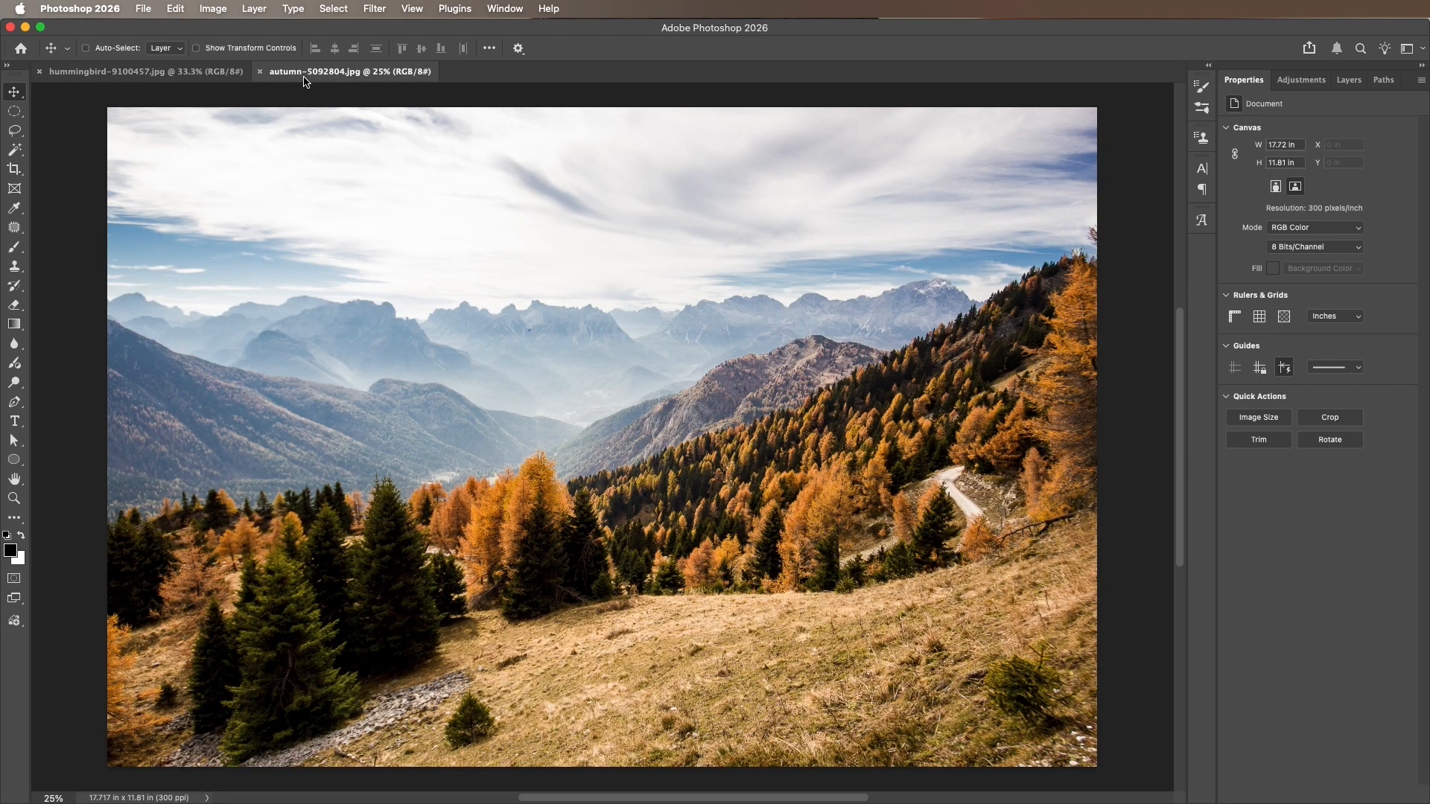
Close both open documents and open all four photos from the Images folder as separate documents.
{"action": "left_click", "coordinate": [261, 72]}
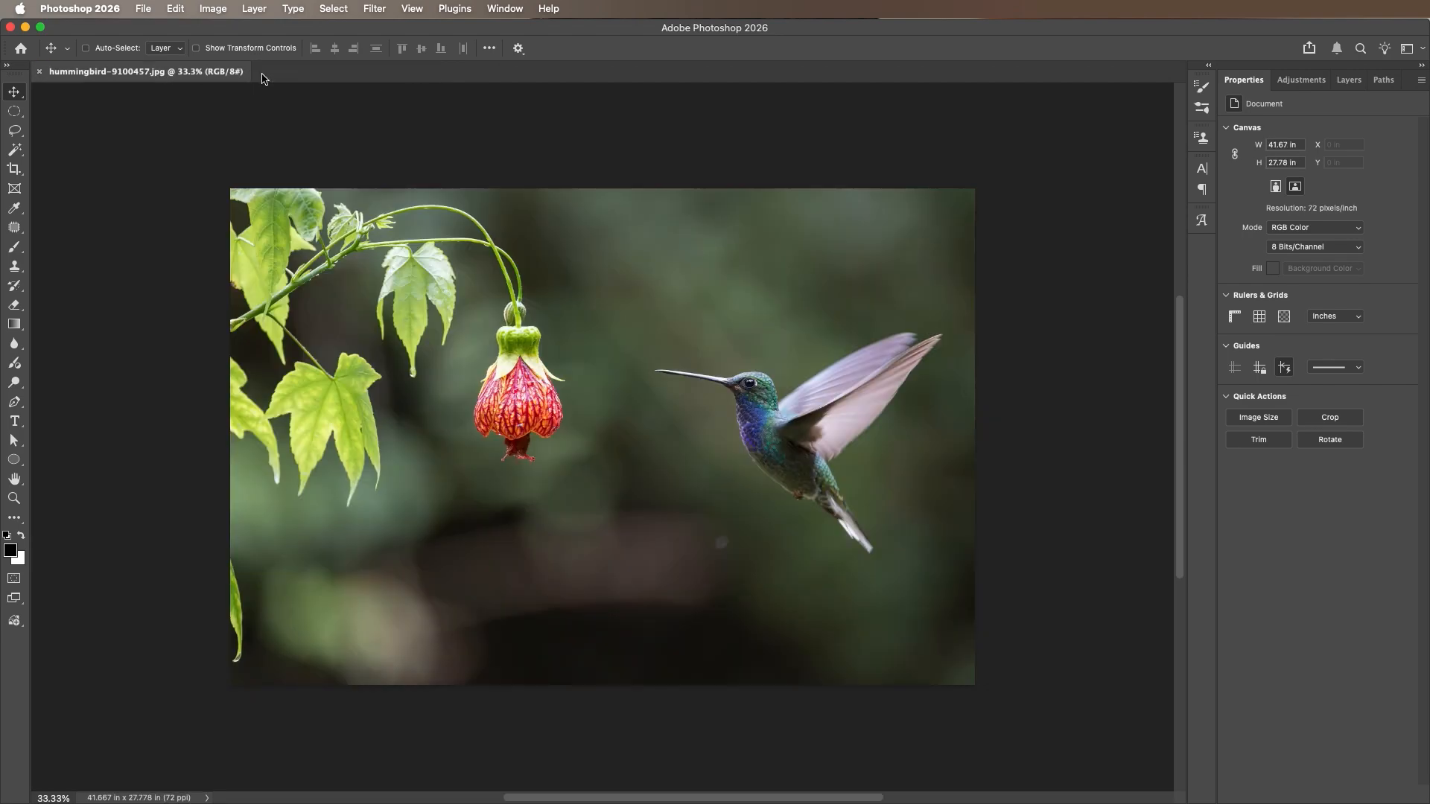
{"action": "left_click", "coordinate": [39, 72]}
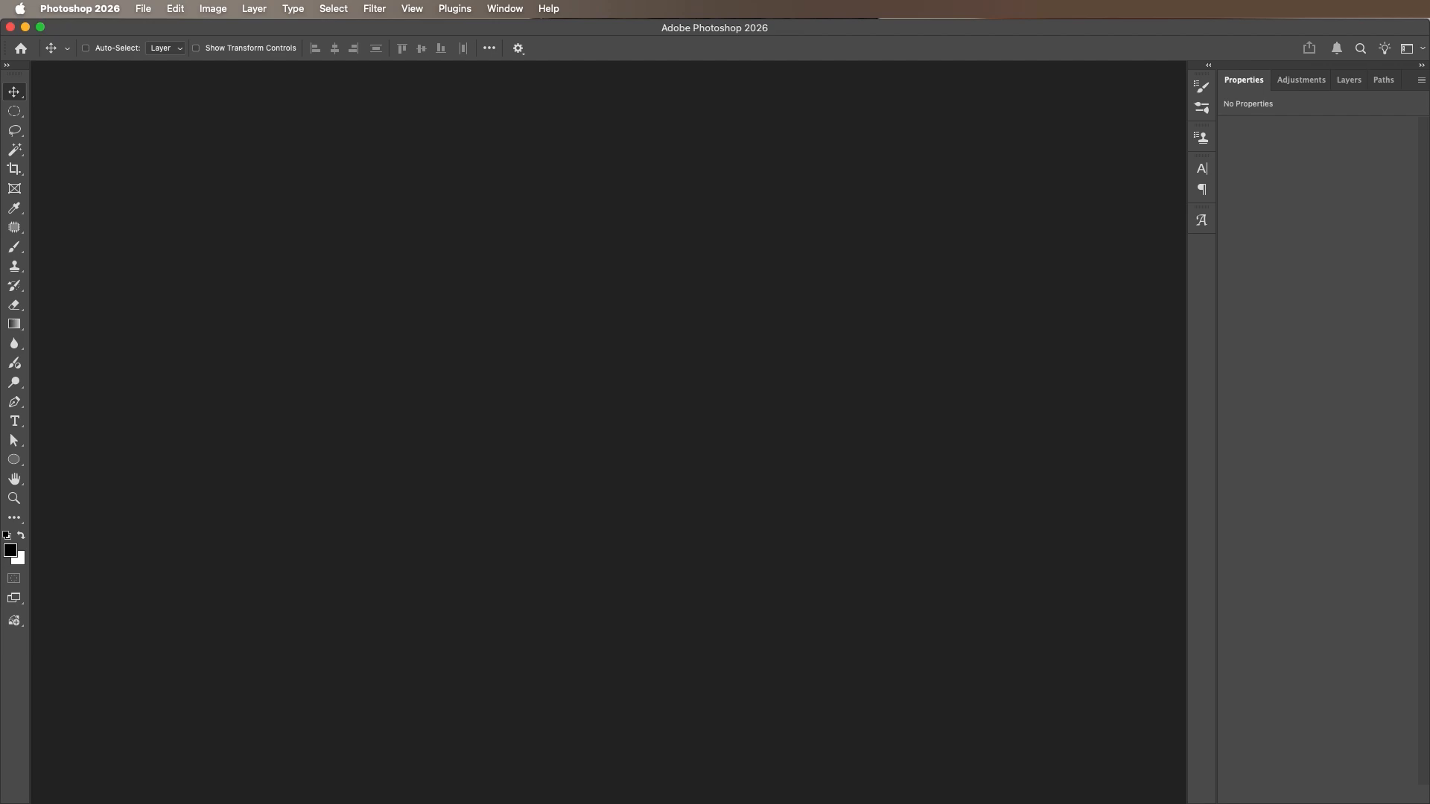
{"action": "key", "text": "super+Tab"}
{"action": "left_click_drag", "start_coordinate": [632, 414], "coordinate": [370, 140]}
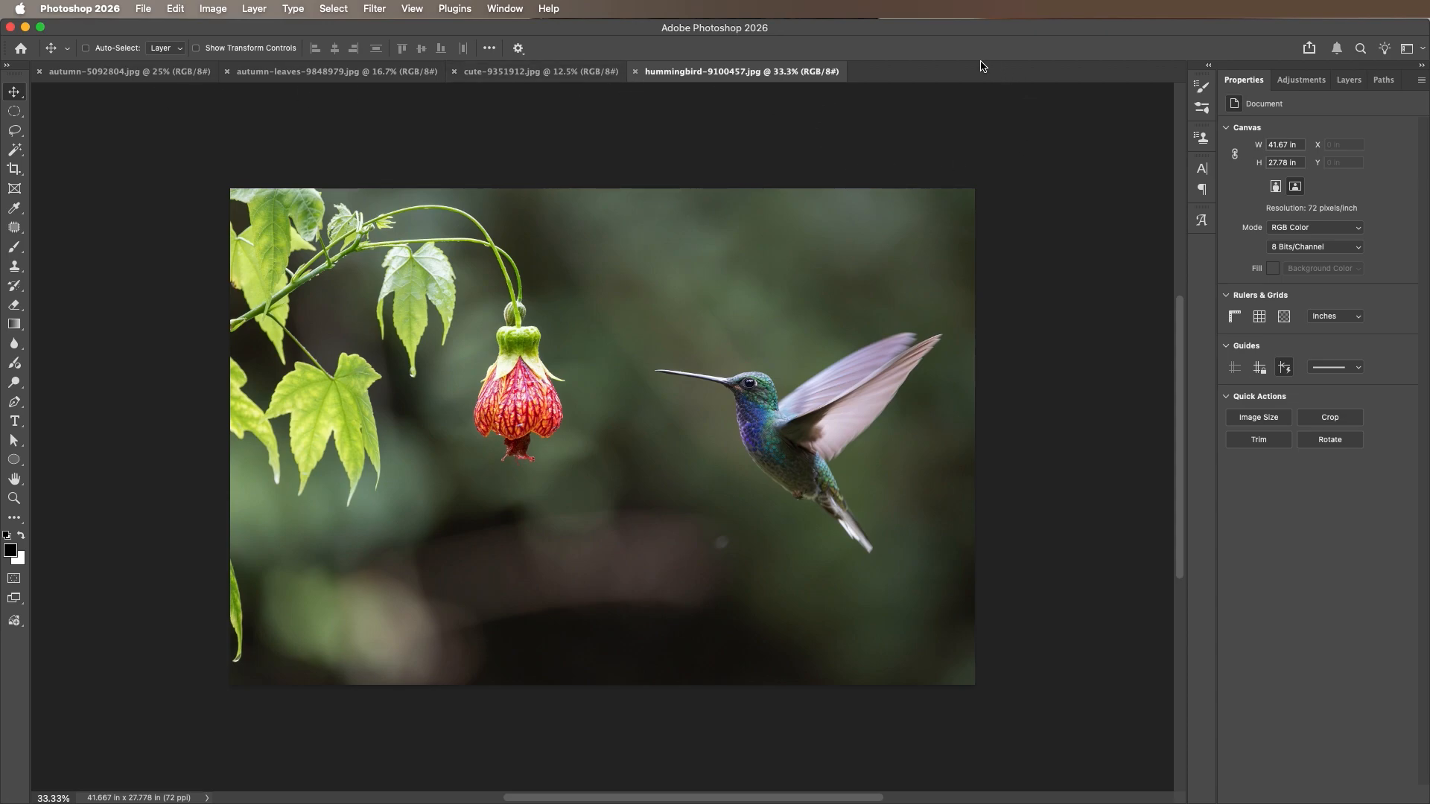
Create a blank A4 print document, 210 x 297 mm at 300 pixels/inch in RGB Color with a white background.
{"action": "right_click", "coordinate": [957, 79]}
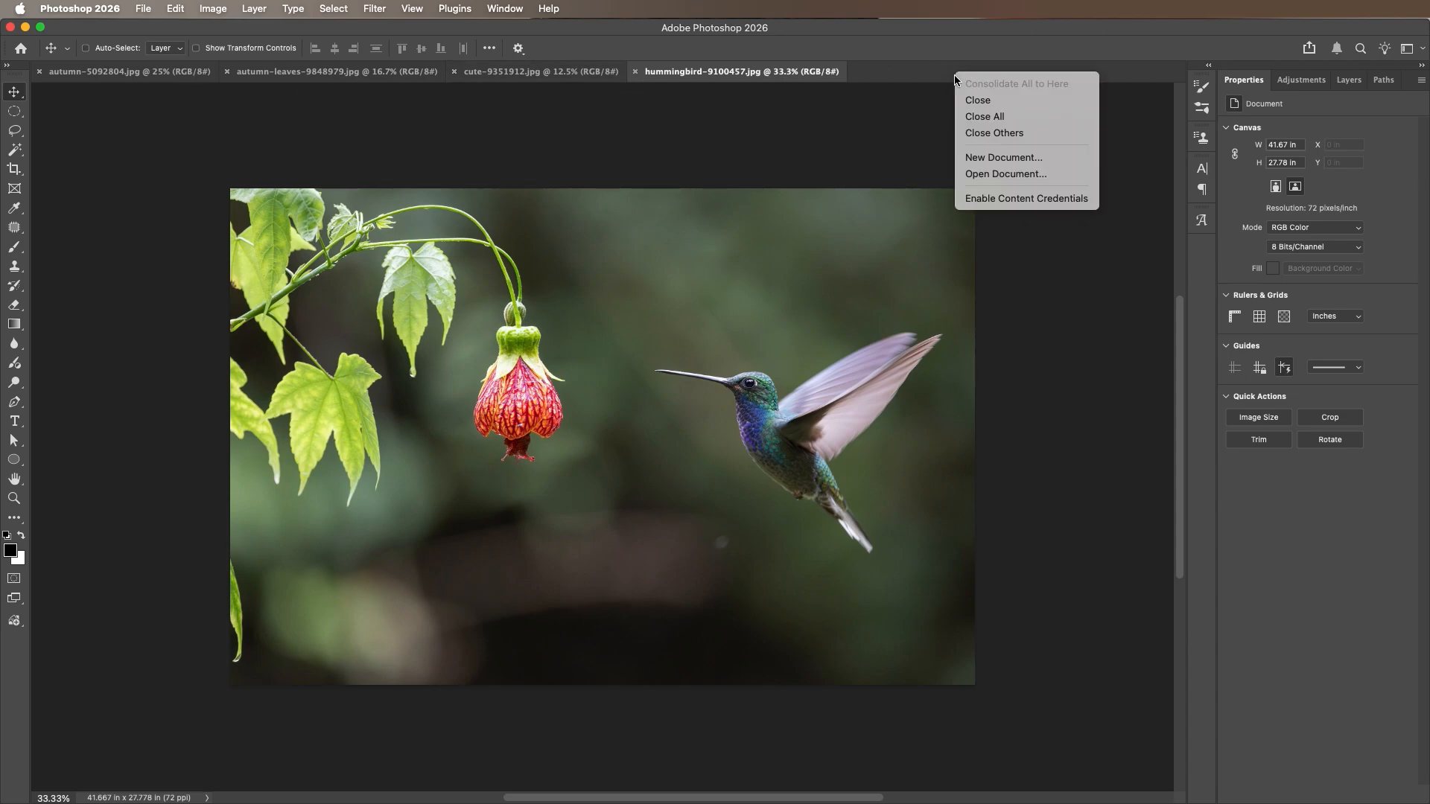
{"action": "left_click", "coordinate": [1059, 164]}
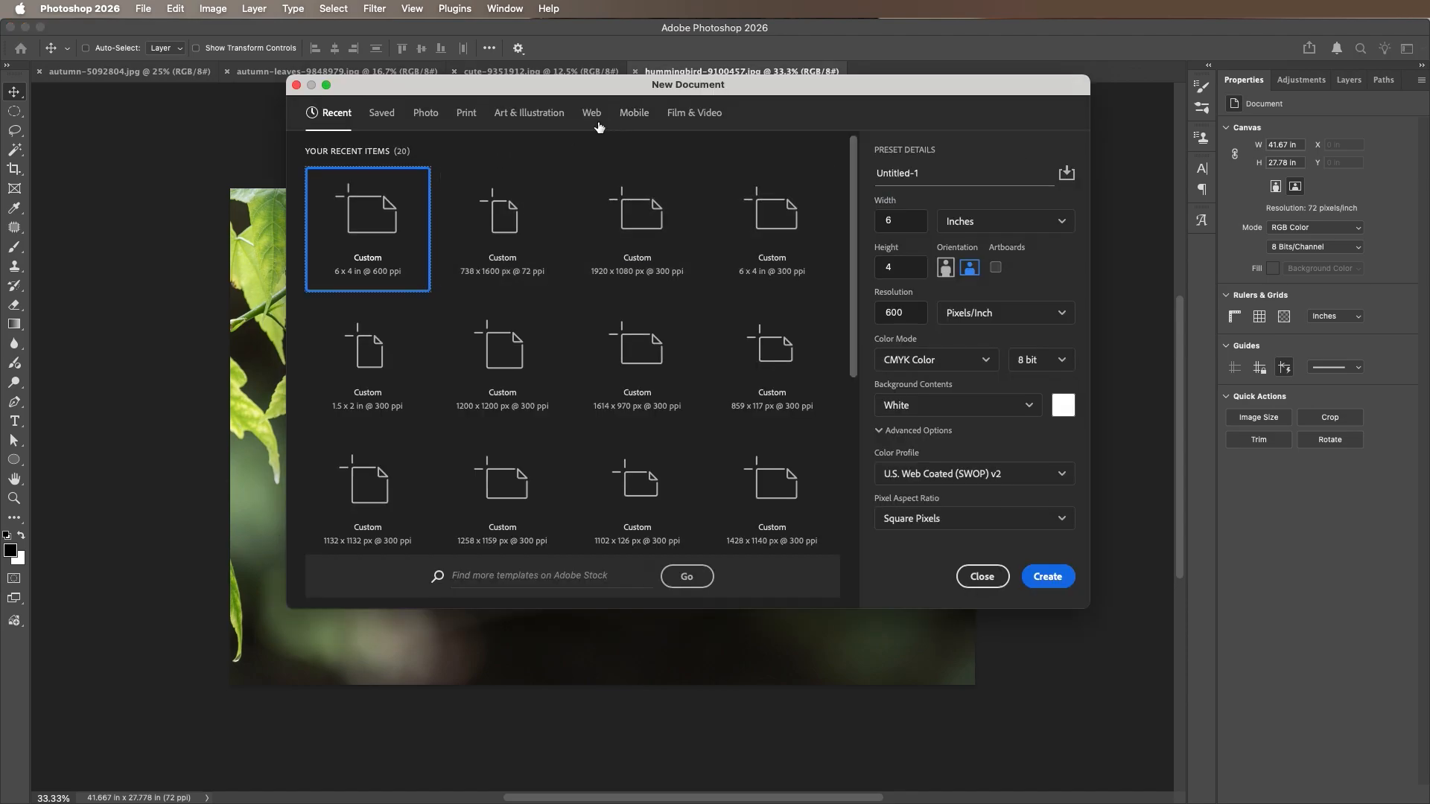
{"action": "left_click", "coordinate": [459, 121]}
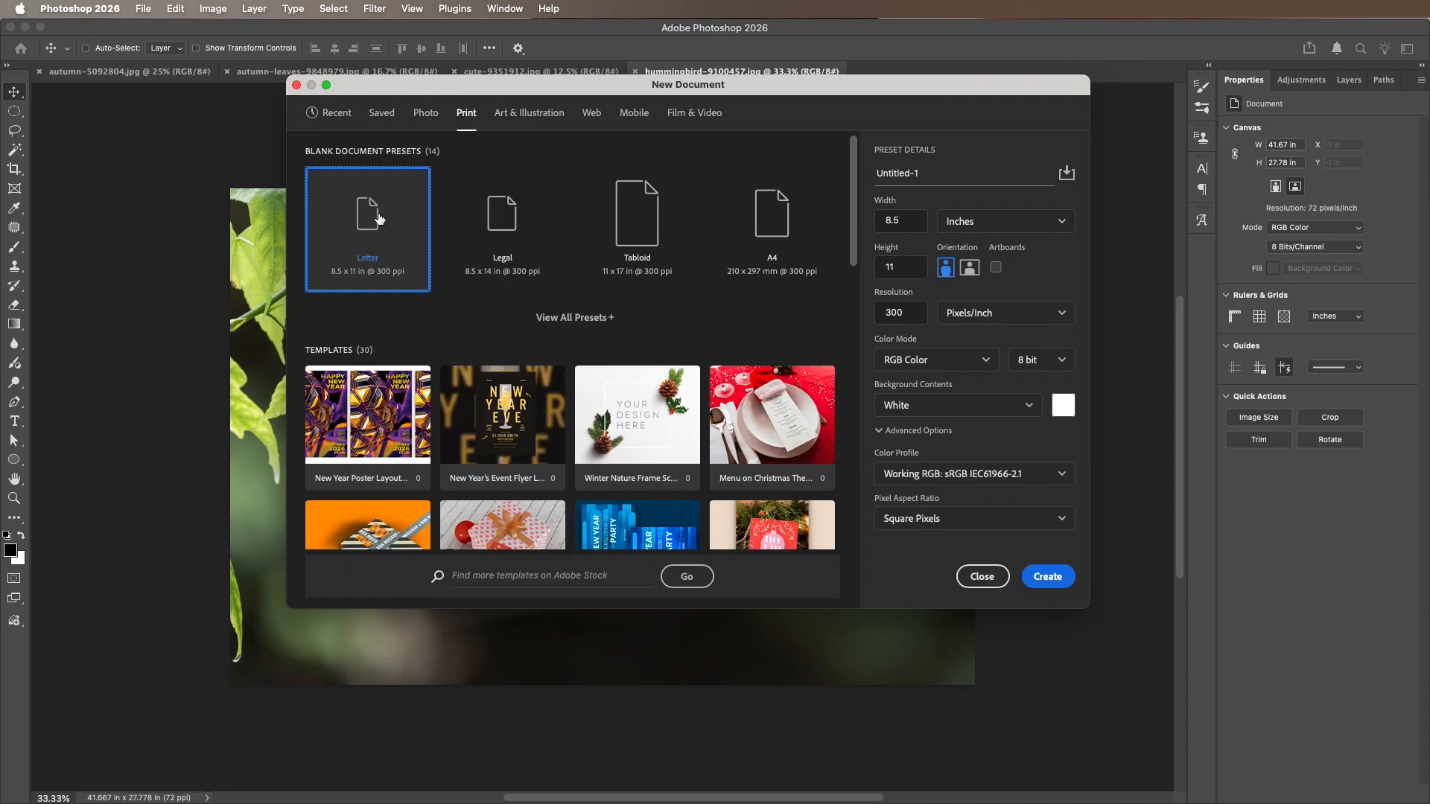
{"action": "left_click", "coordinate": [761, 214]}
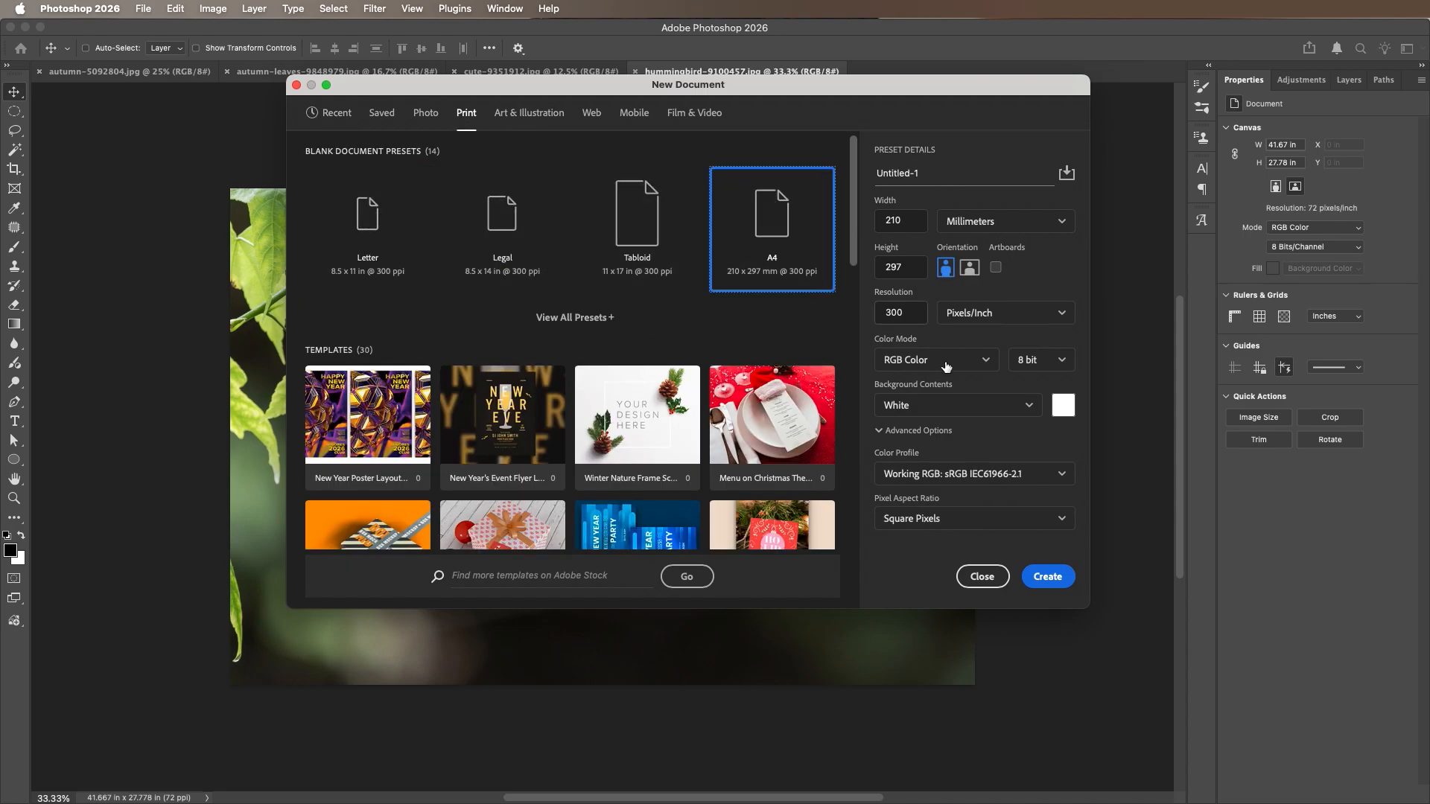
{"action": "left_click", "coordinate": [1047, 576]}
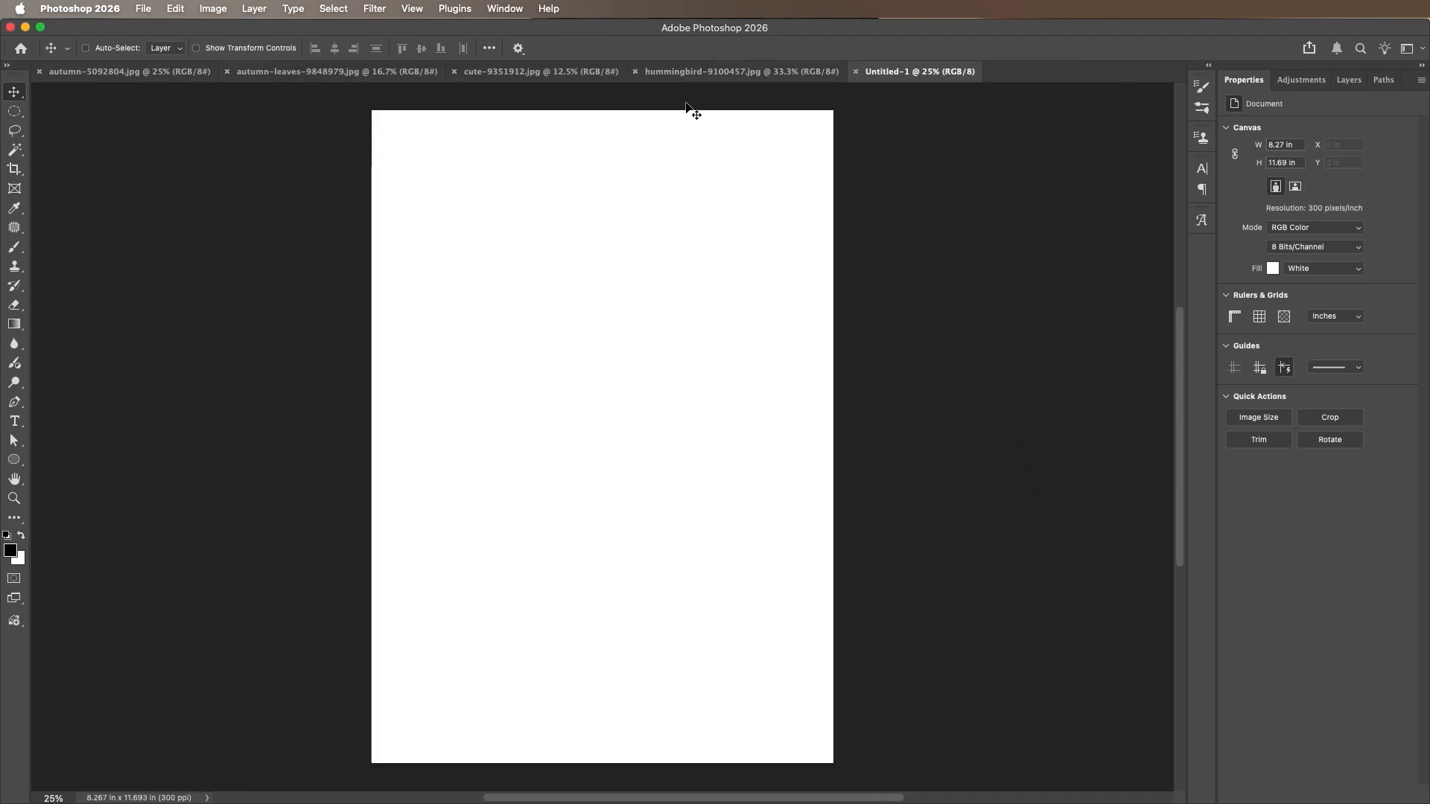
Copy the hummingbird photo into the middle of the blank A4 document and close its source document.
{"action": "left_click", "coordinate": [687, 71]}
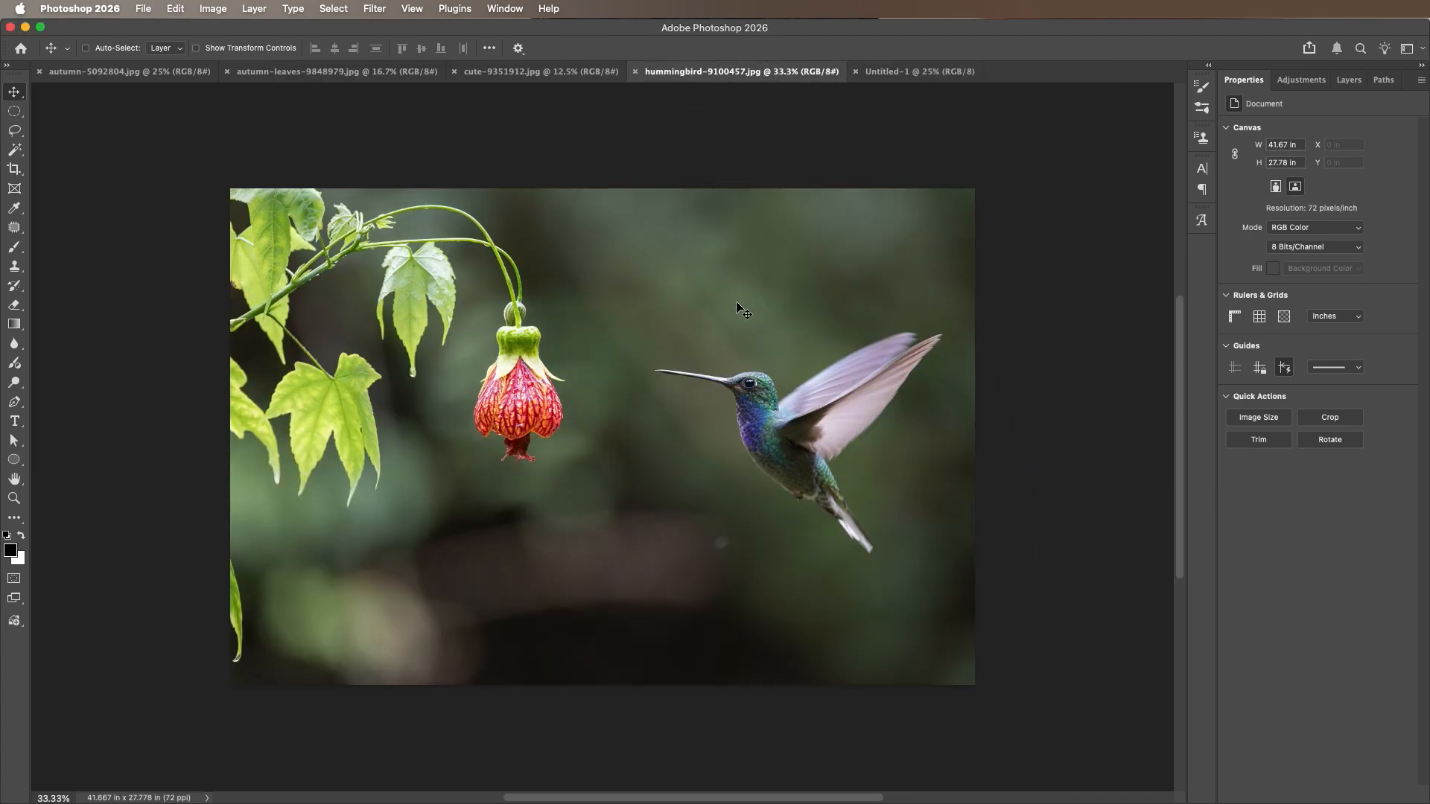
{"action": "scroll", "coordinate": [856, 96], "scroll_direction": "up", "scroll_amount": 3}
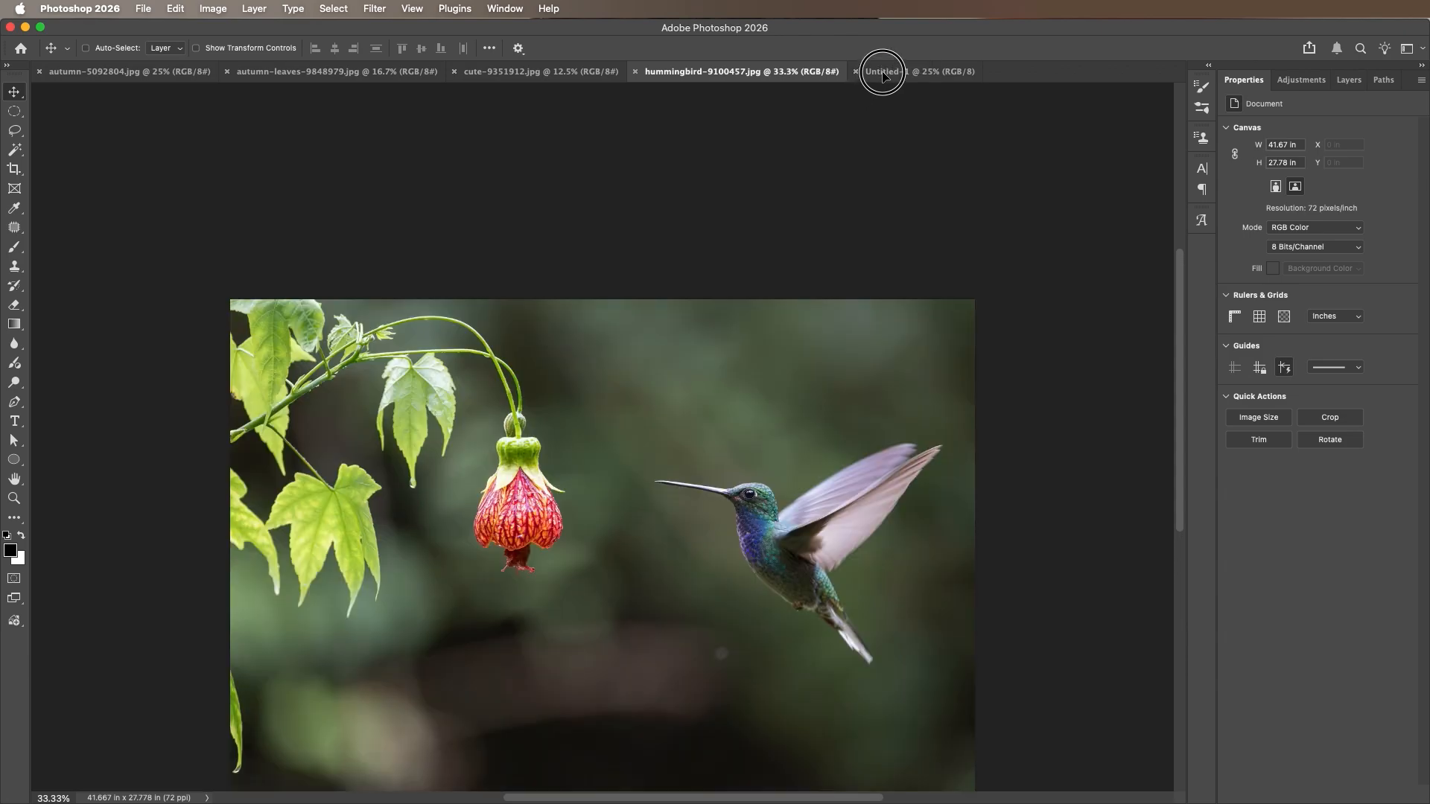
{"action": "left_click", "coordinate": [879, 71]}
{"action": "left_click_drag", "start_coordinate": [817, 211], "coordinate": [641, 240]}
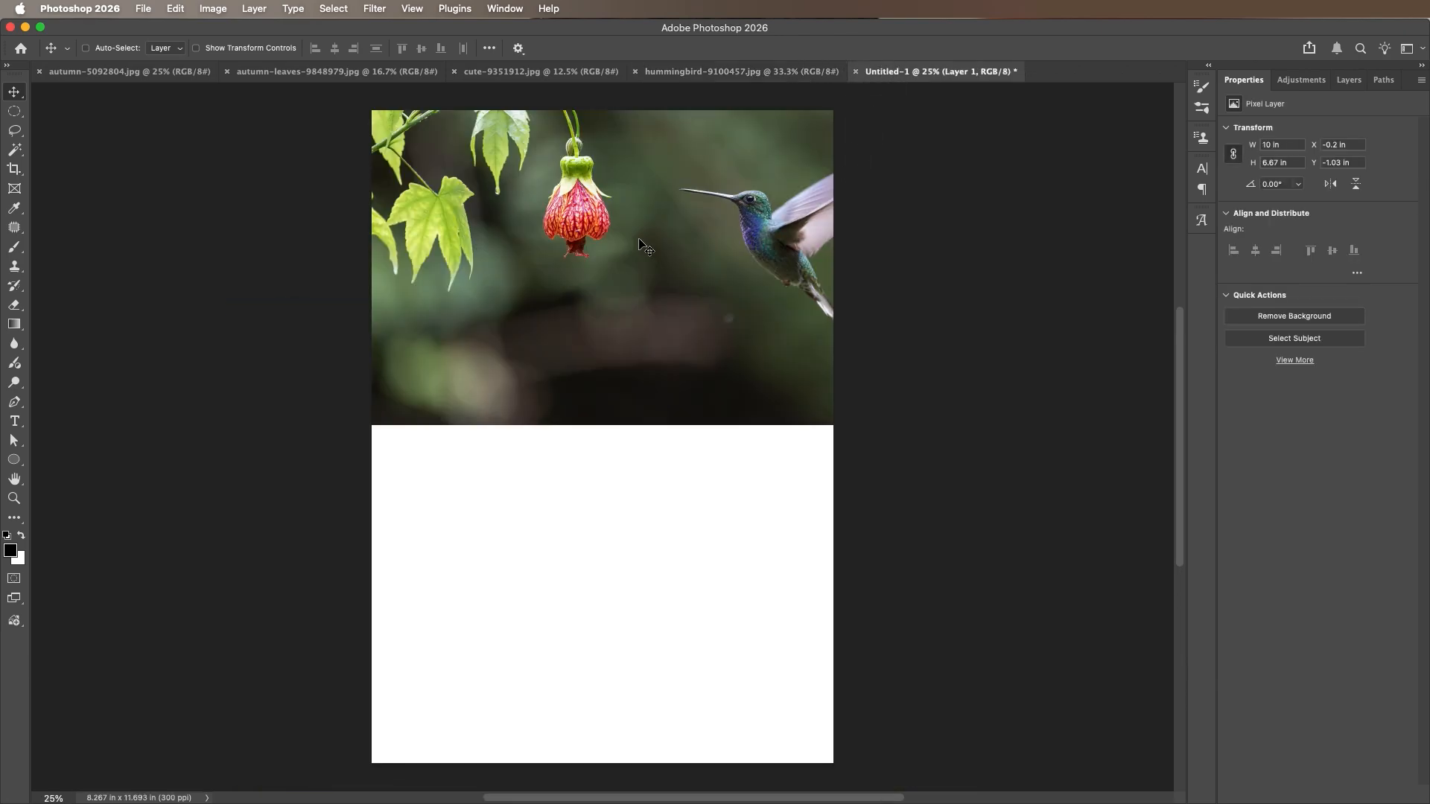
{"action": "left_click_drag", "start_coordinate": [640, 190], "coordinate": [588, 389]}
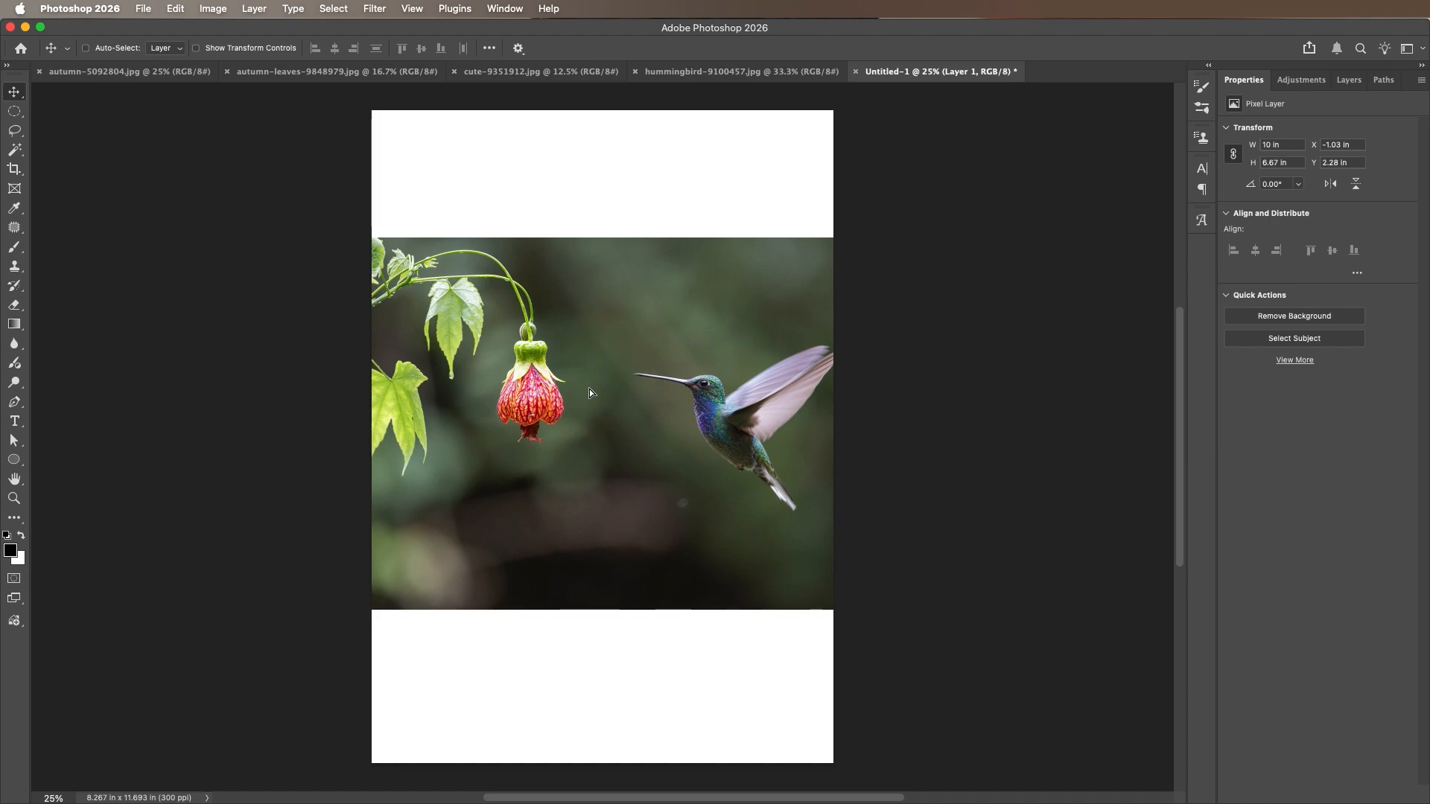
{"action": "left_click", "coordinate": [707, 74]}
{"action": "left_click", "coordinate": [635, 73]}
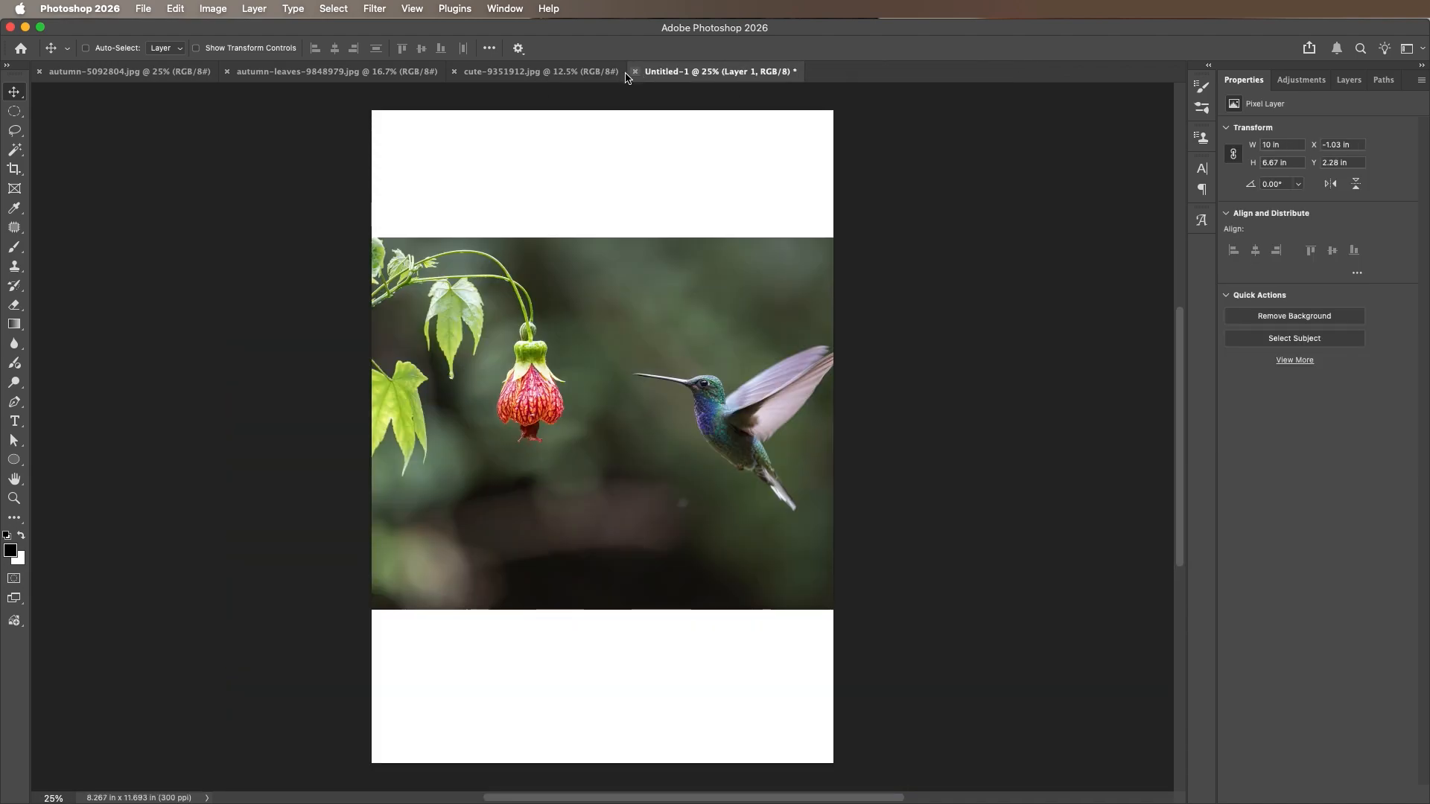
Copy cute-9351912.jpg and autumn-leaves-9848979.jpg into the A4 document, closing each source document.
{"action": "left_click", "coordinate": [559, 78]}
{"action": "left_click_drag", "start_coordinate": [642, 221], "coordinate": [645, 264]}
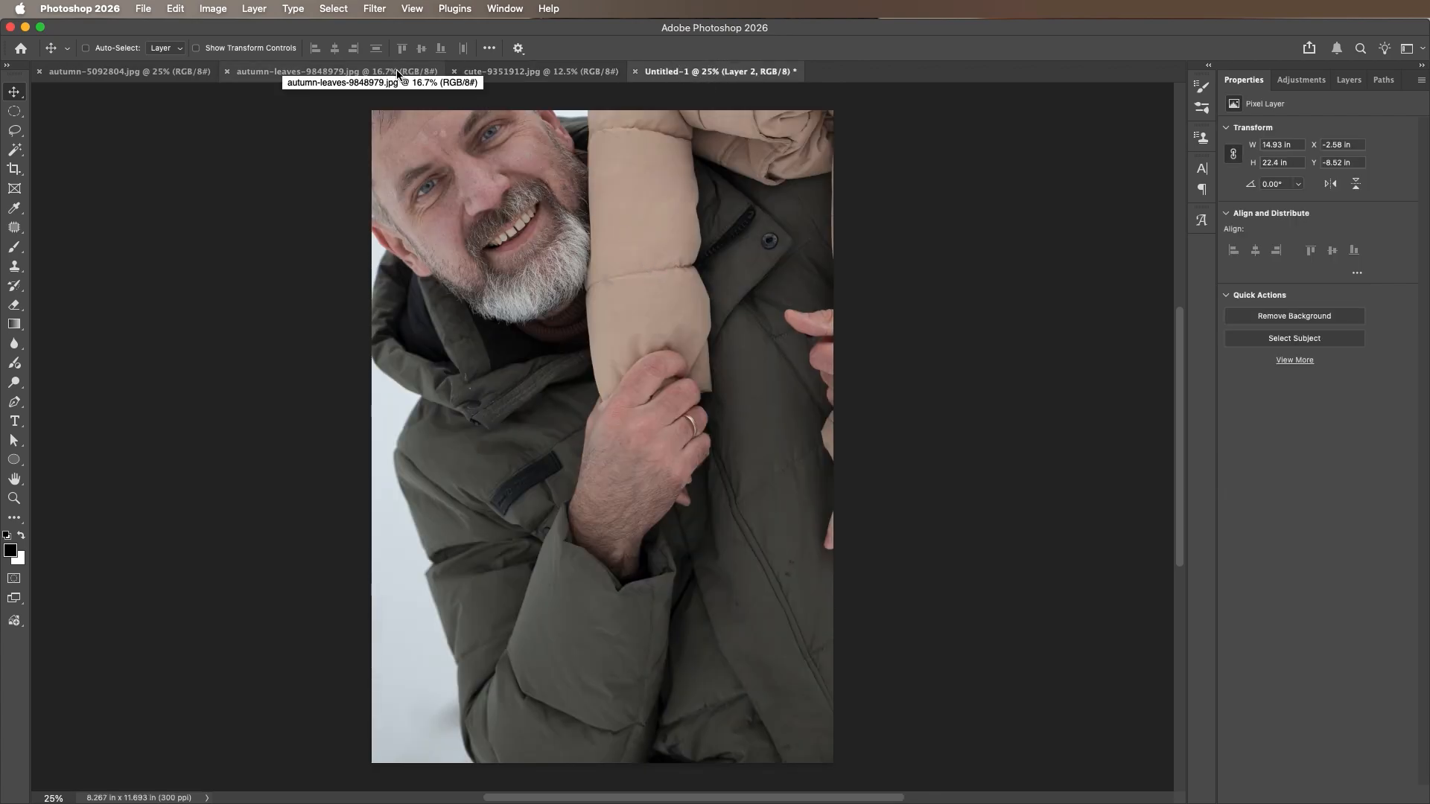
{"action": "left_click", "coordinate": [453, 72]}
{"action": "left_click", "coordinate": [370, 71]}
{"action": "left_click_drag", "start_coordinate": [405, 262], "coordinate": [532, 261]}
{"action": "left_click", "coordinate": [227, 71]}
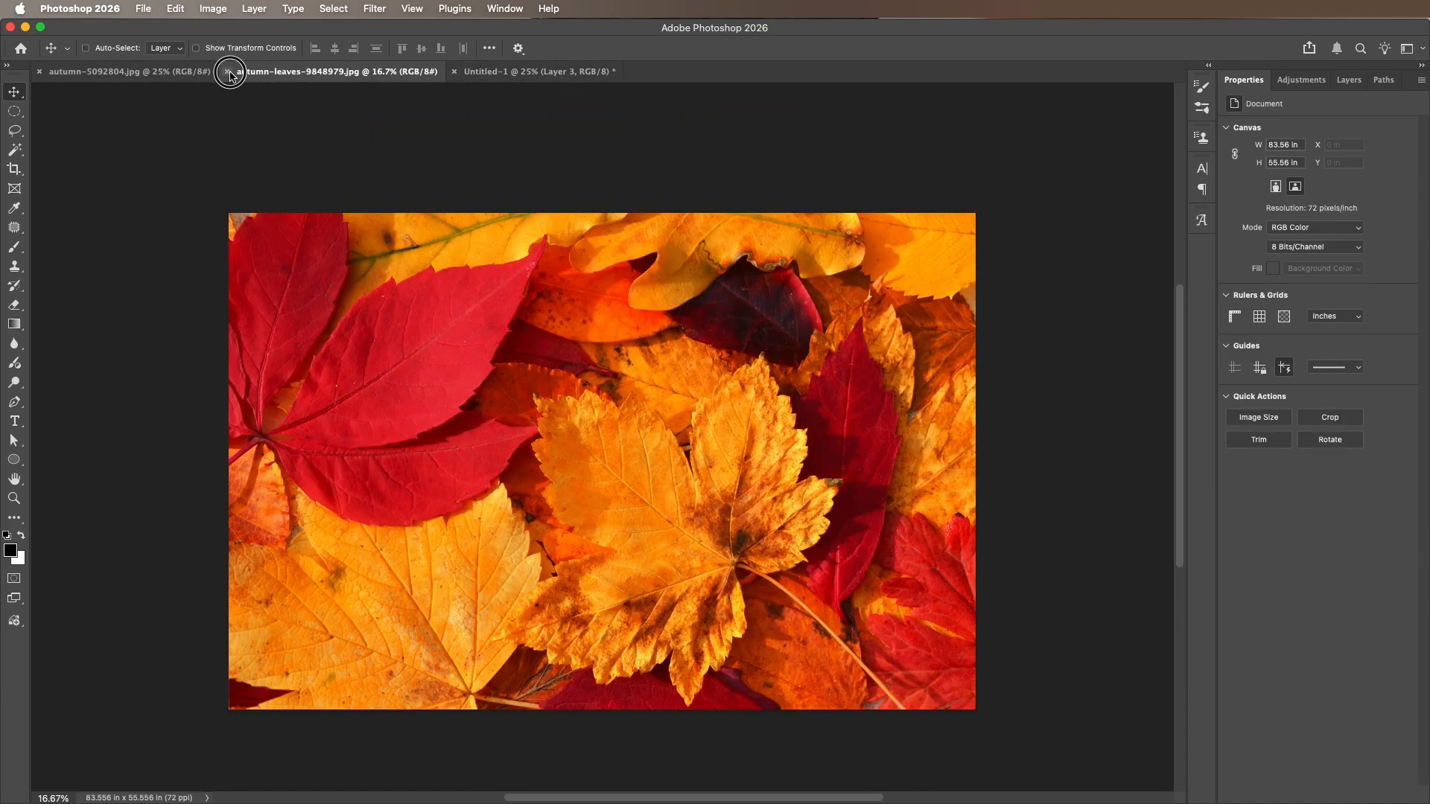
Copy the mountain photo autumn-5092804.jpg into the A4 document and close its source document.
{"action": "left_click", "coordinate": [129, 72]}
{"action": "left_click_drag", "start_coordinate": [323, 196], "coordinate": [548, 304]}
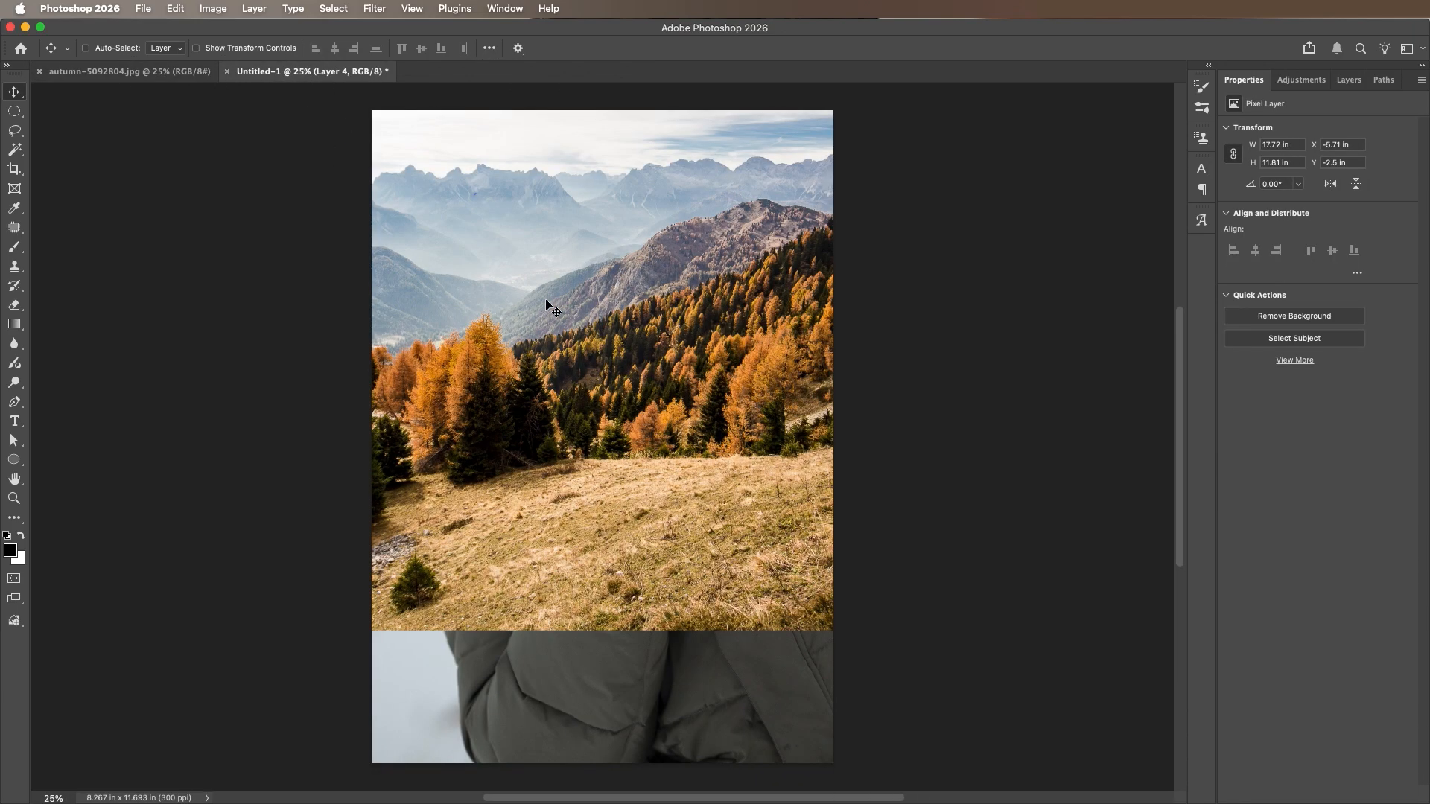
{"action": "left_click", "coordinate": [40, 72]}
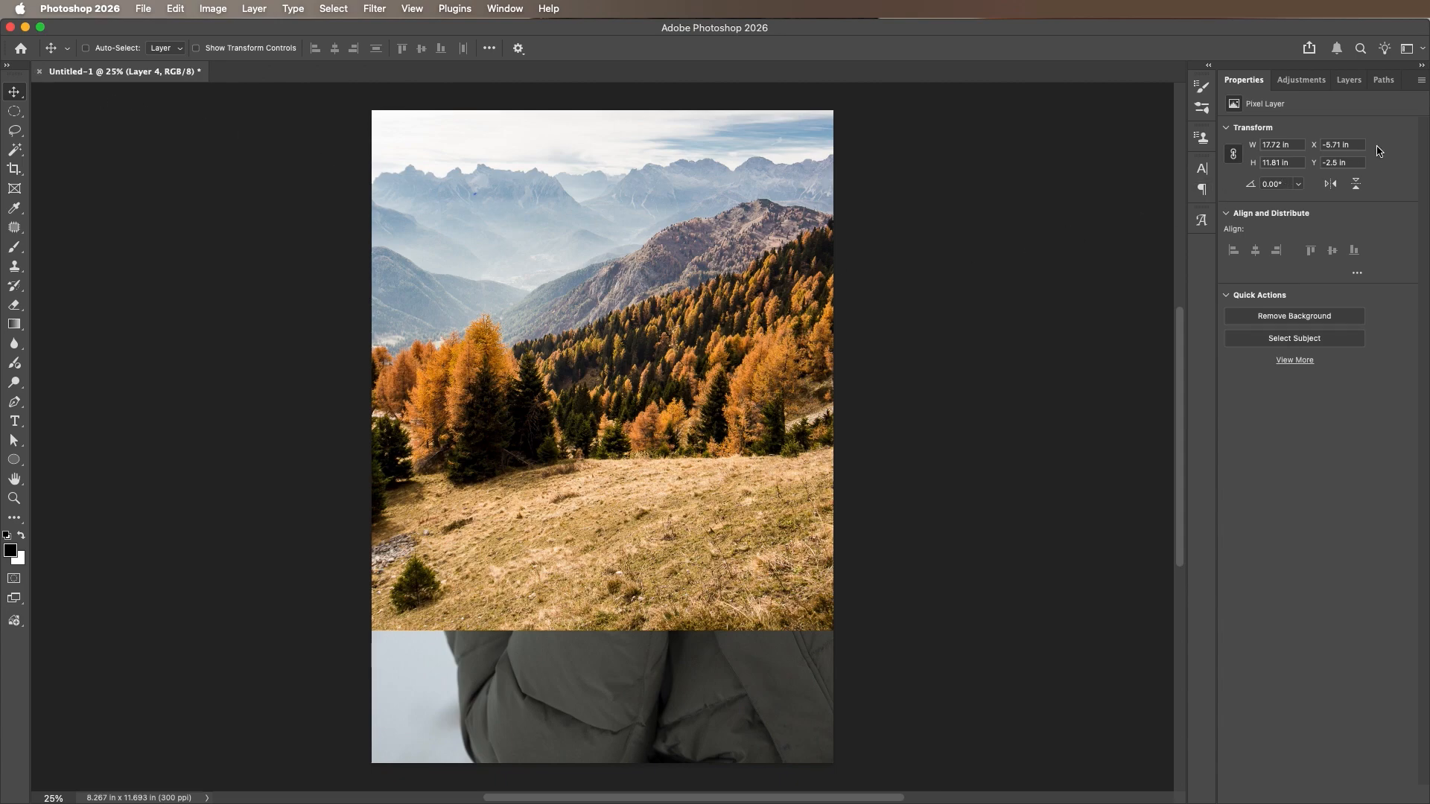
Show the document's layers, enable Auto-Select for layers and move the mountain photo right and down to uncover the leaves.
{"action": "left_click", "coordinate": [1349, 82]}
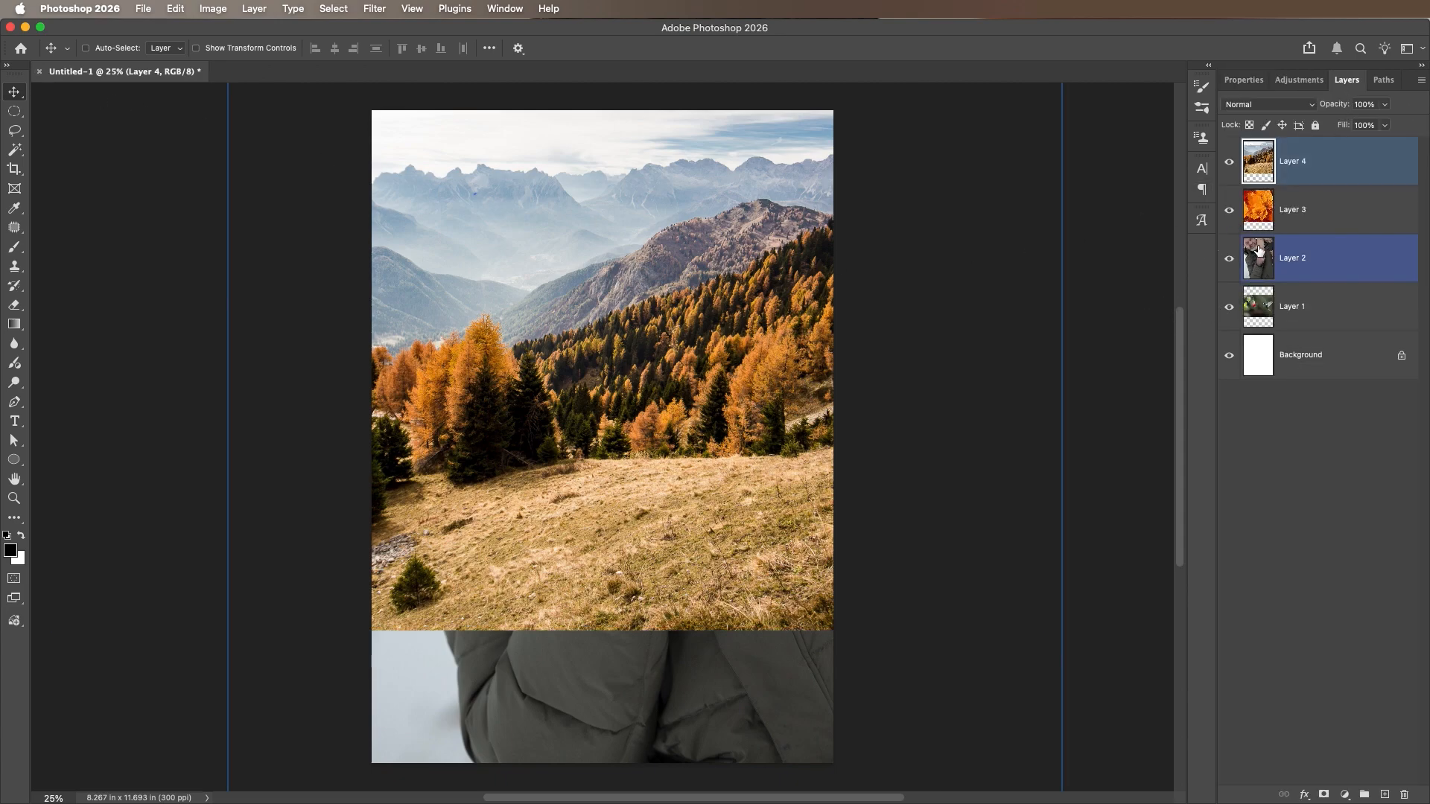
{"action": "left_click_drag", "start_coordinate": [661, 255], "coordinate": [998, 351]}
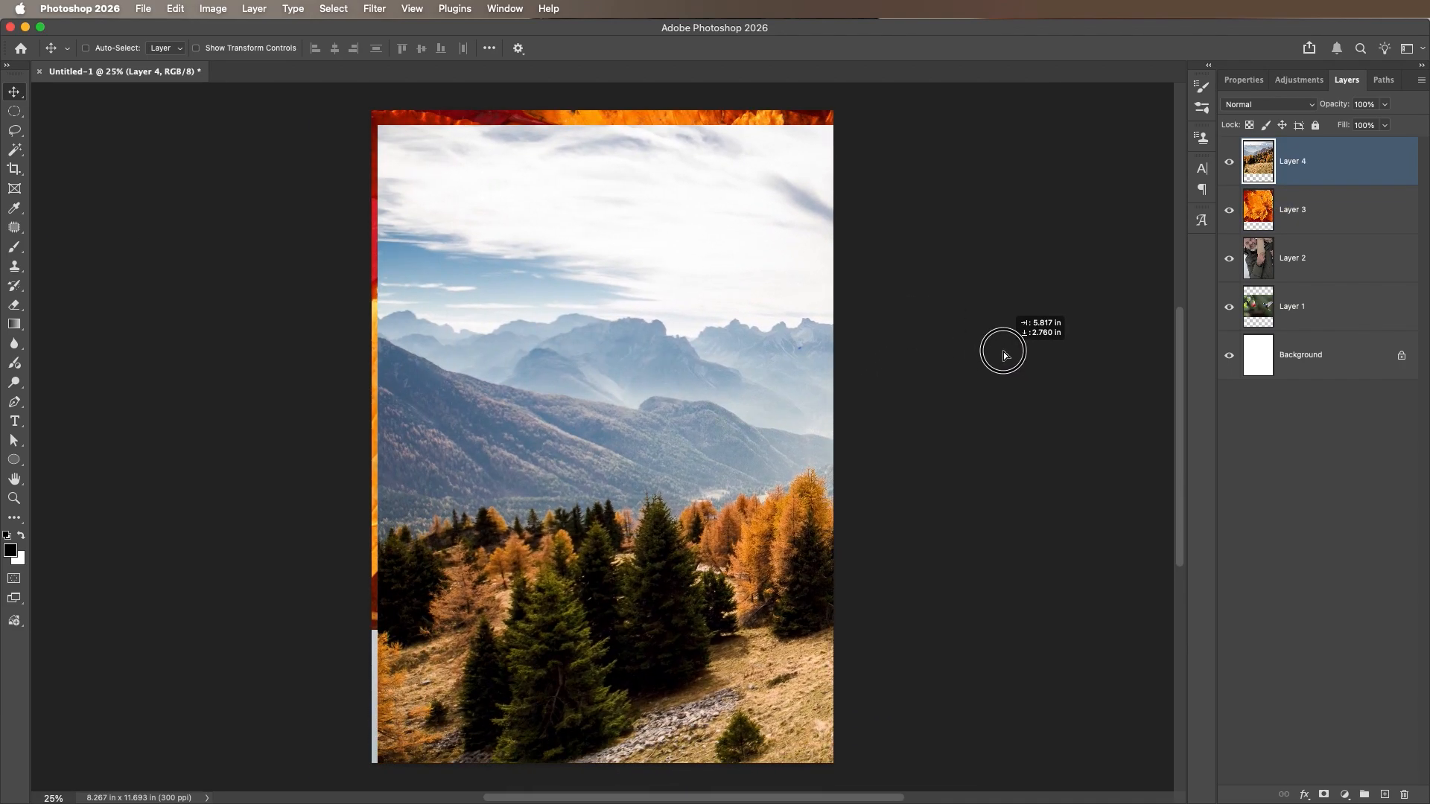
{"action": "left_click_drag", "start_coordinate": [466, 303], "coordinate": [630, 299]}
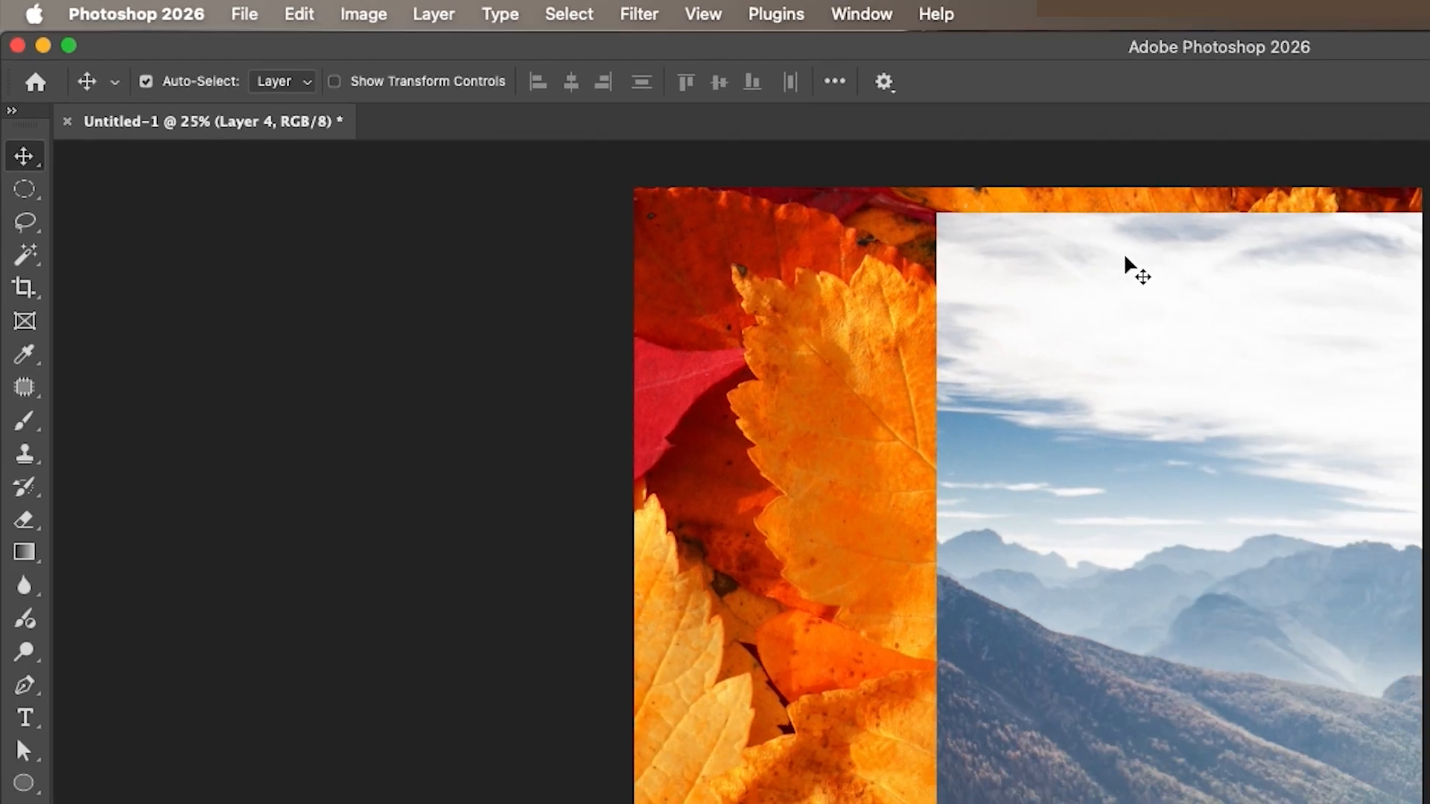
Move the overlapping photos apart so that a part of each one shows on the page.
{"action": "left_click_drag", "start_coordinate": [1392, 316], "coordinate": [1429, 551]}
{"action": "left_click_drag", "start_coordinate": [491, 193], "coordinate": [1098, 230]}
{"action": "left_click_drag", "start_coordinate": [543, 256], "coordinate": [757, 336]}
{"action": "left_click", "coordinate": [501, 384]}
{"action": "left_click_drag", "start_coordinate": [500, 383], "coordinate": [504, 198]}
{"action": "left_click_drag", "start_coordinate": [749, 372], "coordinate": [475, 344]}
Scale the mountain photo to about 34% and position it in the lower part of the page.
{"action": "right_click", "coordinate": [570, 265]}
{"action": "left_click", "coordinate": [531, 263]}
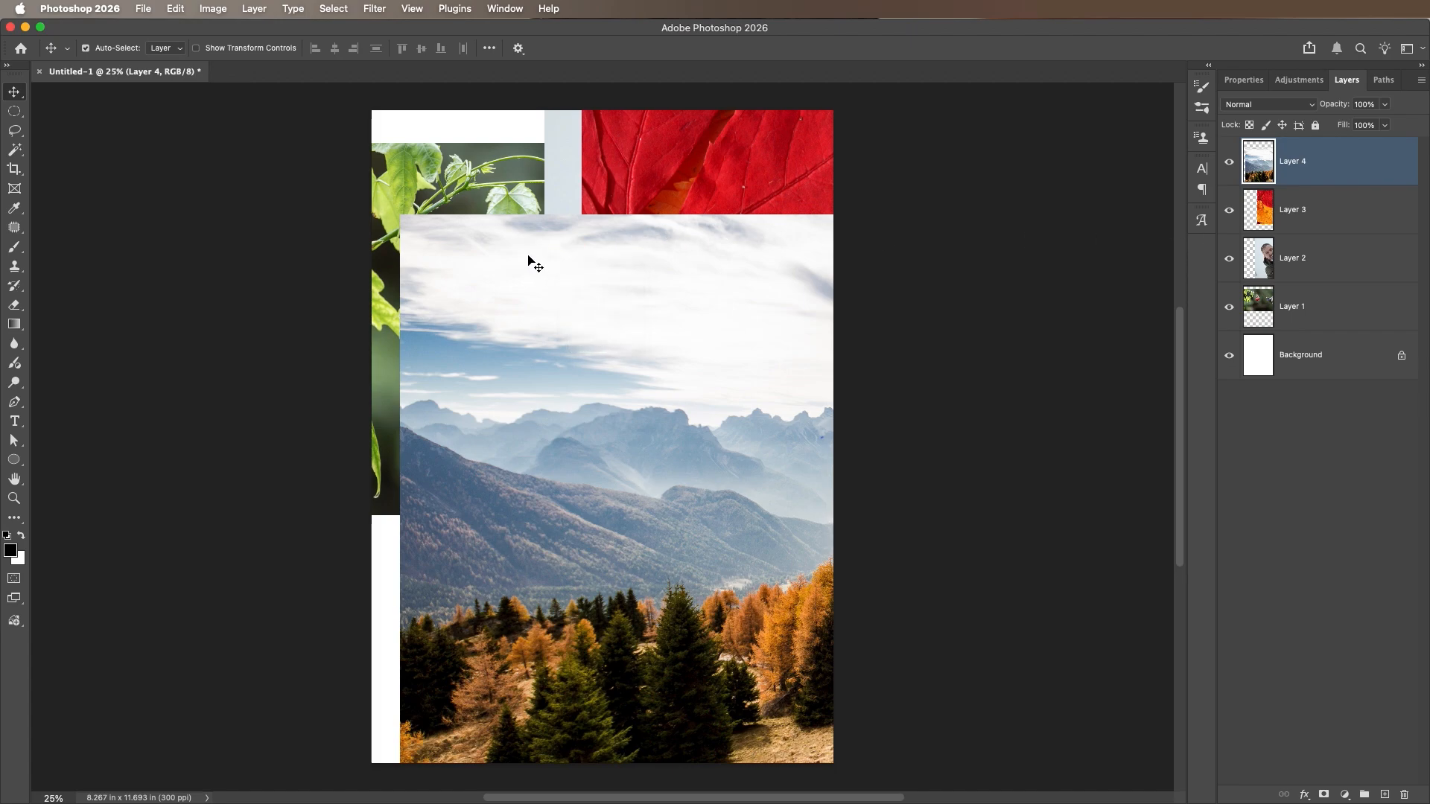
{"action": "key", "text": "super+t"}
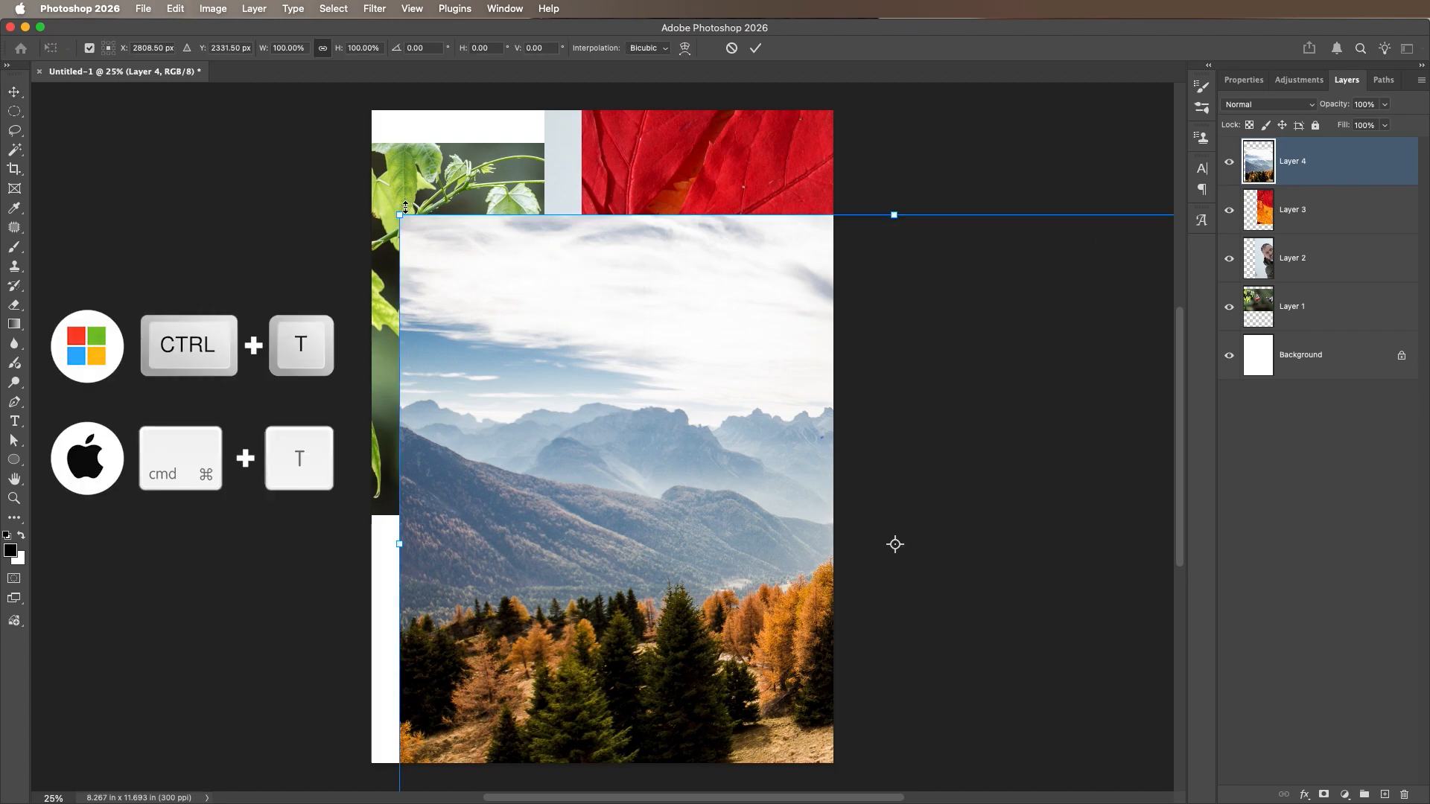
{"action": "left_click_drag", "start_coordinate": [397, 213], "coordinate": [727, 432]}
{"action": "left_click_drag", "start_coordinate": [779, 492], "coordinate": [462, 562]}
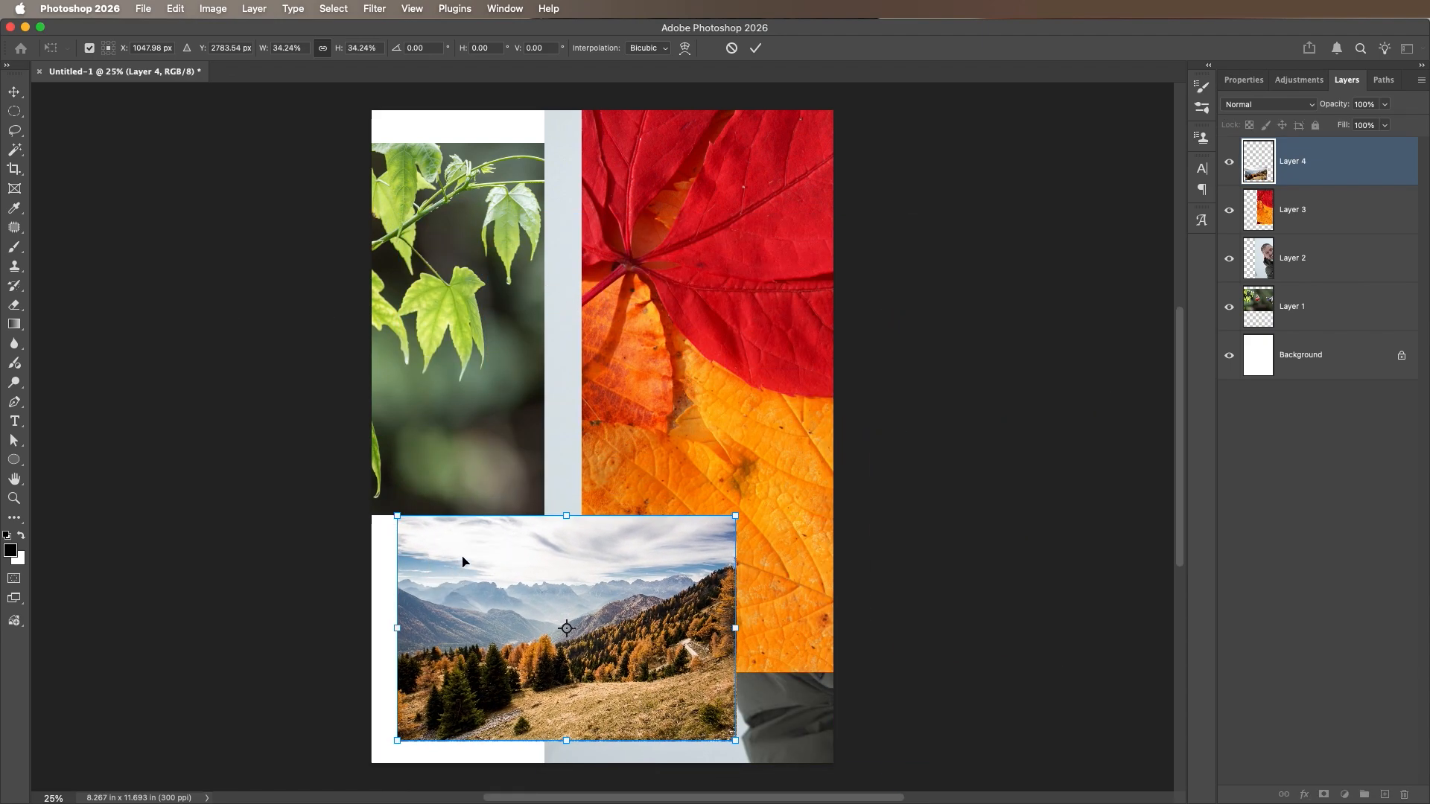
{"action": "key", "text": "Return"}
Scale the autumn leaves photo to about 27% and place it directly above the mountain photo, aligned with its left edge.
{"action": "left_click_drag", "start_coordinate": [753, 239], "coordinate": [515, 311]}
{"action": "key", "text": "super+t"}
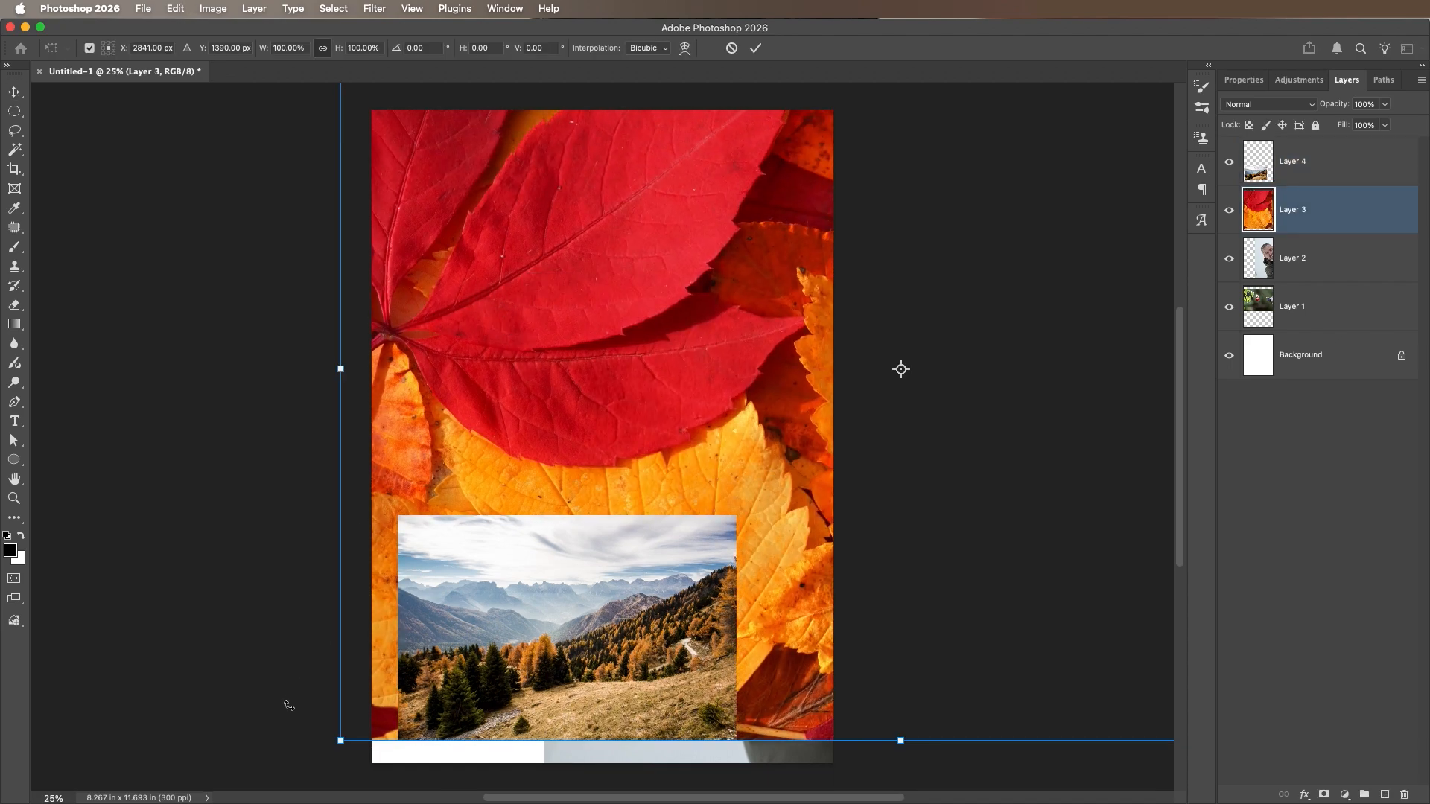
{"action": "left_click_drag", "start_coordinate": [339, 743], "coordinate": [745, 440]}
{"action": "left_click_drag", "start_coordinate": [822, 381], "coordinate": [472, 412]}
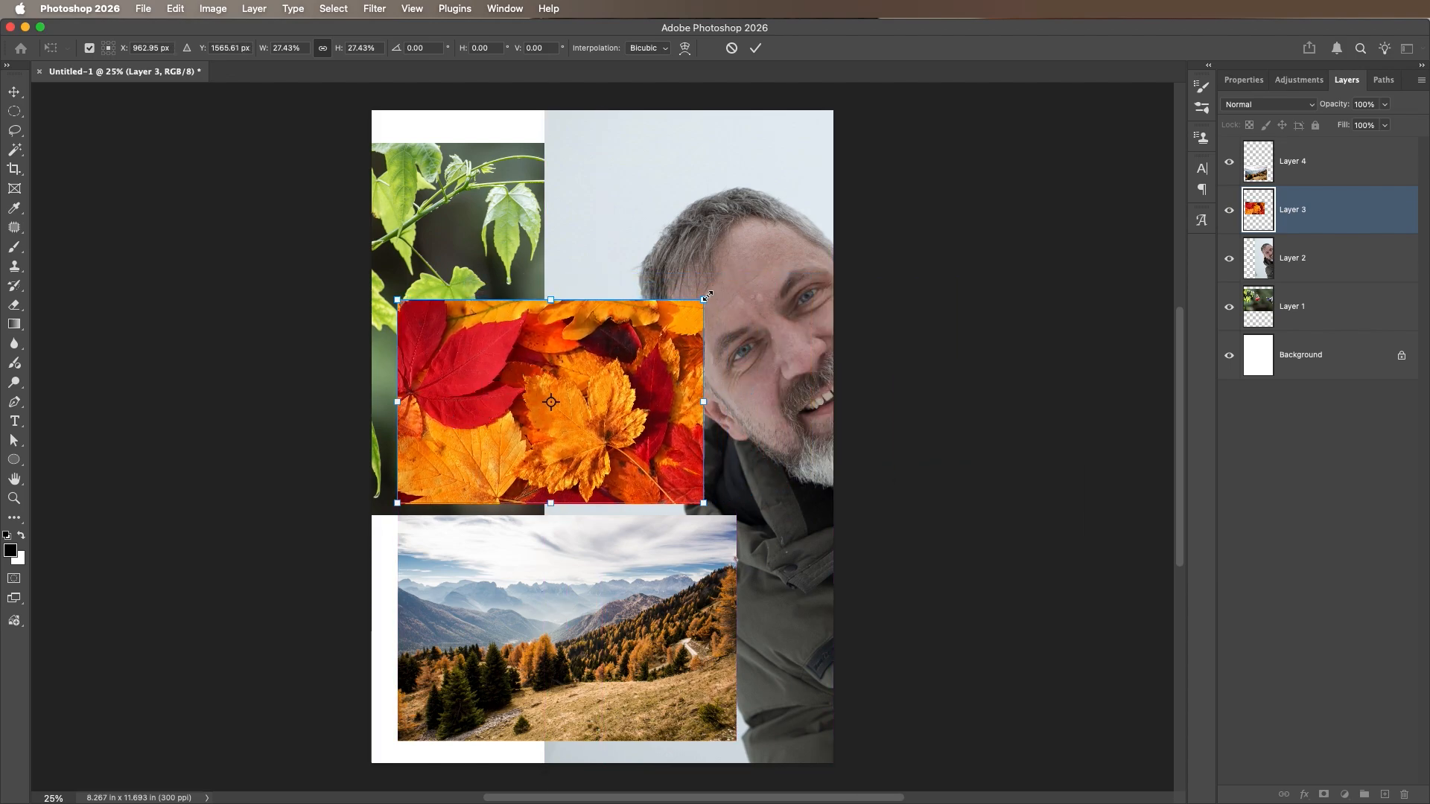
{"action": "key", "text": "Return"}
Scale the man-and-child photo to about 32% and fit it into the page's top-right corner.
{"action": "left_click", "coordinate": [741, 233]}
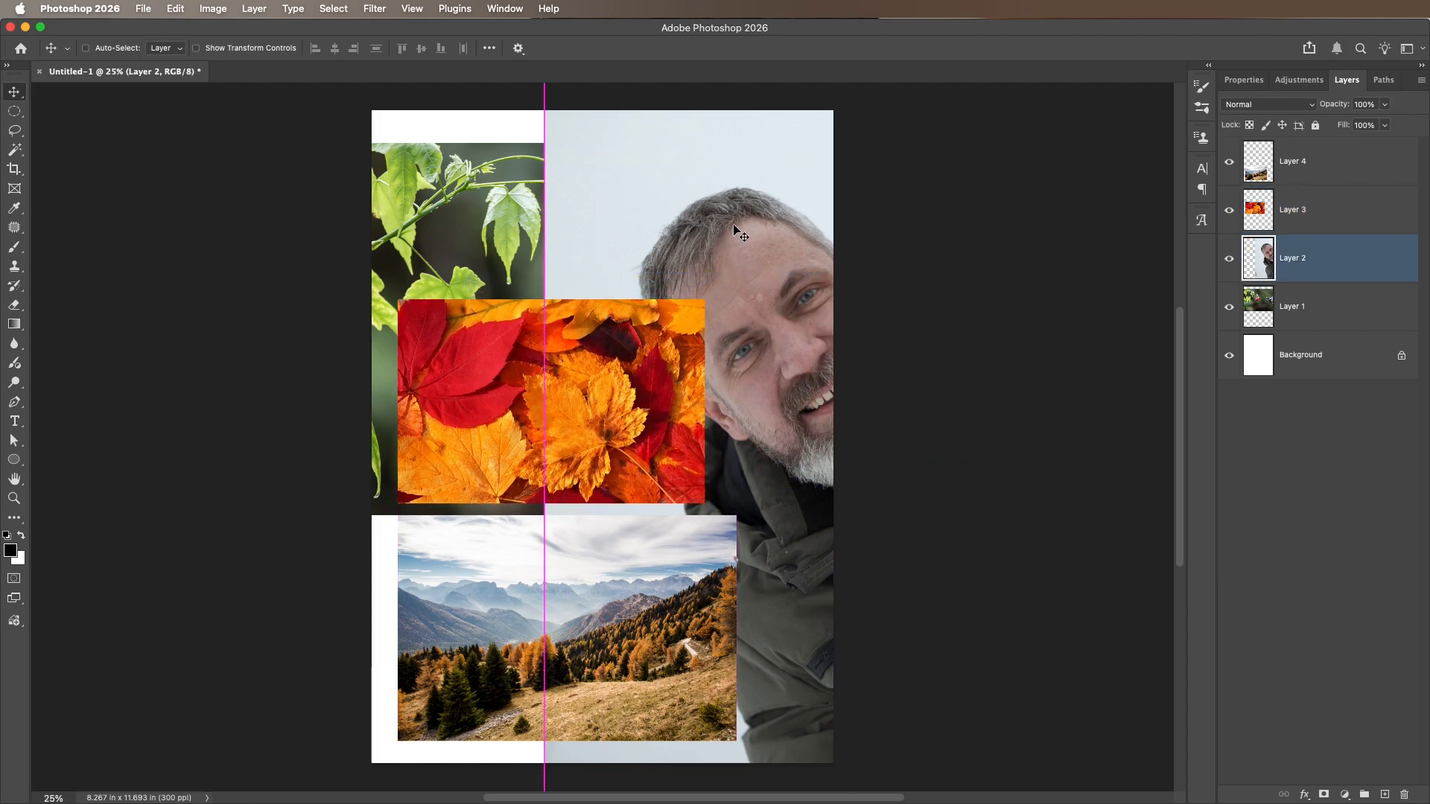
{"action": "key", "text": "ctrl+t"}
{"action": "left_click_drag", "start_coordinate": [735, 224], "coordinate": [720, 685]}
{"action": "left_click_drag", "start_coordinate": [532, 266], "coordinate": [504, 95]}
{"action": "left_click_drag", "start_coordinate": [717, 187], "coordinate": [730, 194]}
{"action": "left_click_drag", "start_coordinate": [452, 678], "coordinate": [578, 509]}
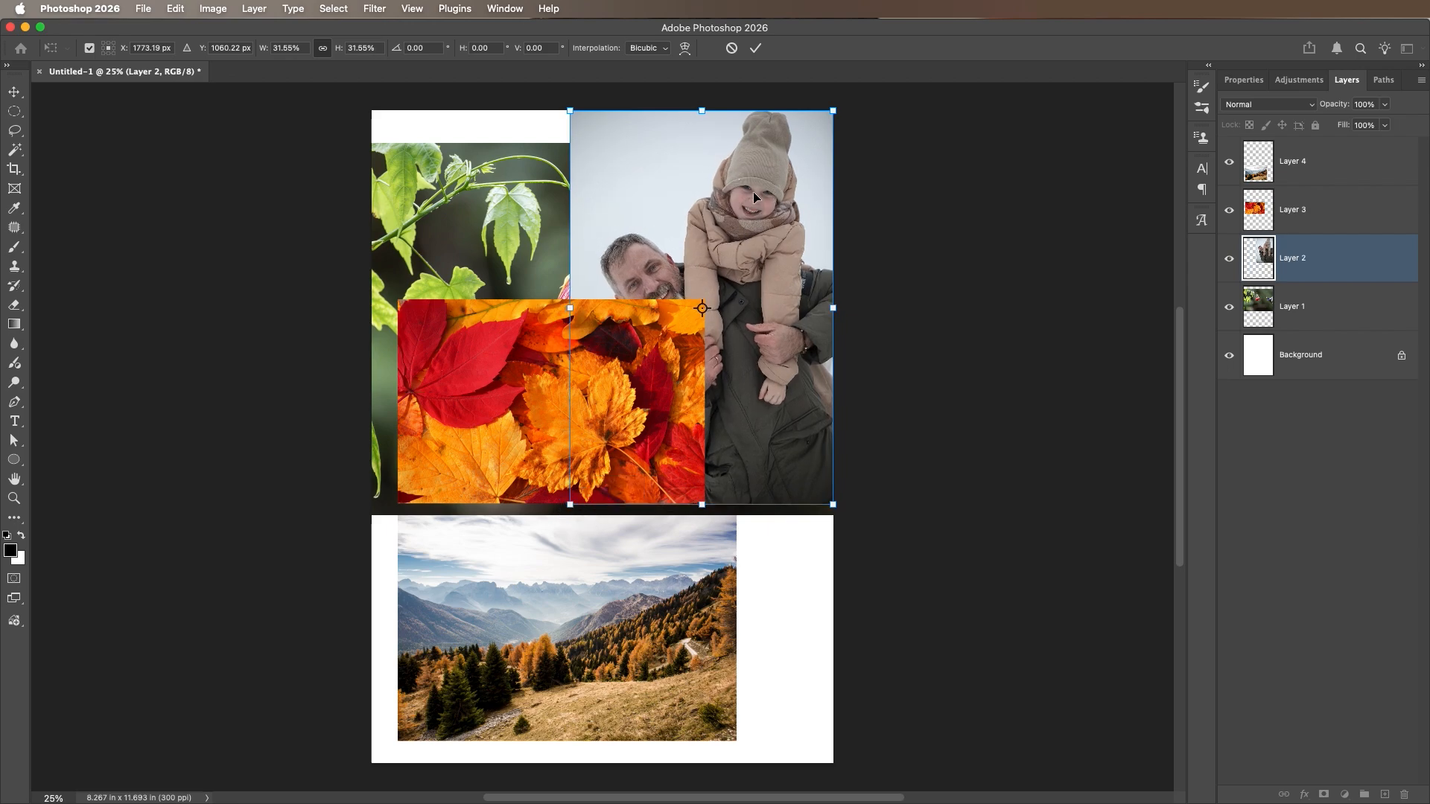
{"action": "key", "text": "Return"}
Place the slightly reduced leaves photo in the page's bottom-left corner and the mountain photo in the bottom-right corner.
{"action": "left_click_drag", "start_coordinate": [588, 364], "coordinate": [779, 612]}
{"action": "left_click", "coordinate": [562, 588]}
{"action": "left_click_drag", "start_coordinate": [622, 622], "coordinate": [619, 615]}
{"action": "key", "text": "super+t"}
{"action": "left_click_drag", "start_coordinate": [678, 559], "coordinate": [647, 581]}
{"action": "key", "text": "Return"}
{"action": "left_click", "coordinate": [760, 580], "text": "super"}
{"action": "left_click_drag", "start_coordinate": [760, 580], "coordinate": [753, 575]}
Scale the hummingbird photo down to the leaves photo's width and place it directly above the leaves.
{"action": "left_click", "coordinate": [529, 395]}
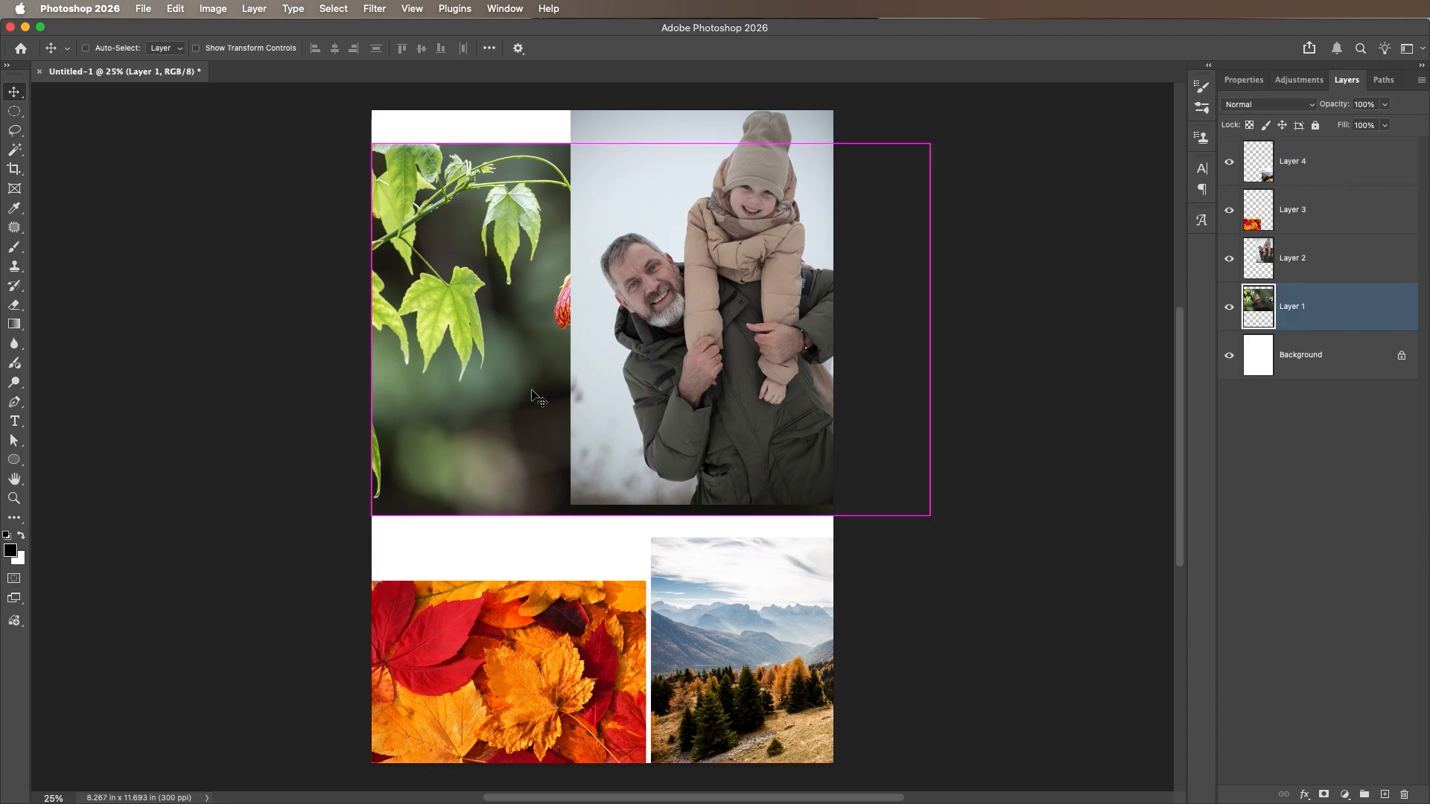
{"action": "key", "text": "super+t"}
{"action": "left_click_drag", "start_coordinate": [936, 141], "coordinate": [855, 192]}
{"action": "key", "text": "Return"}
{"action": "left_click_drag", "start_coordinate": [501, 299], "coordinate": [402, 409]}
{"action": "key", "text": "super+t"}
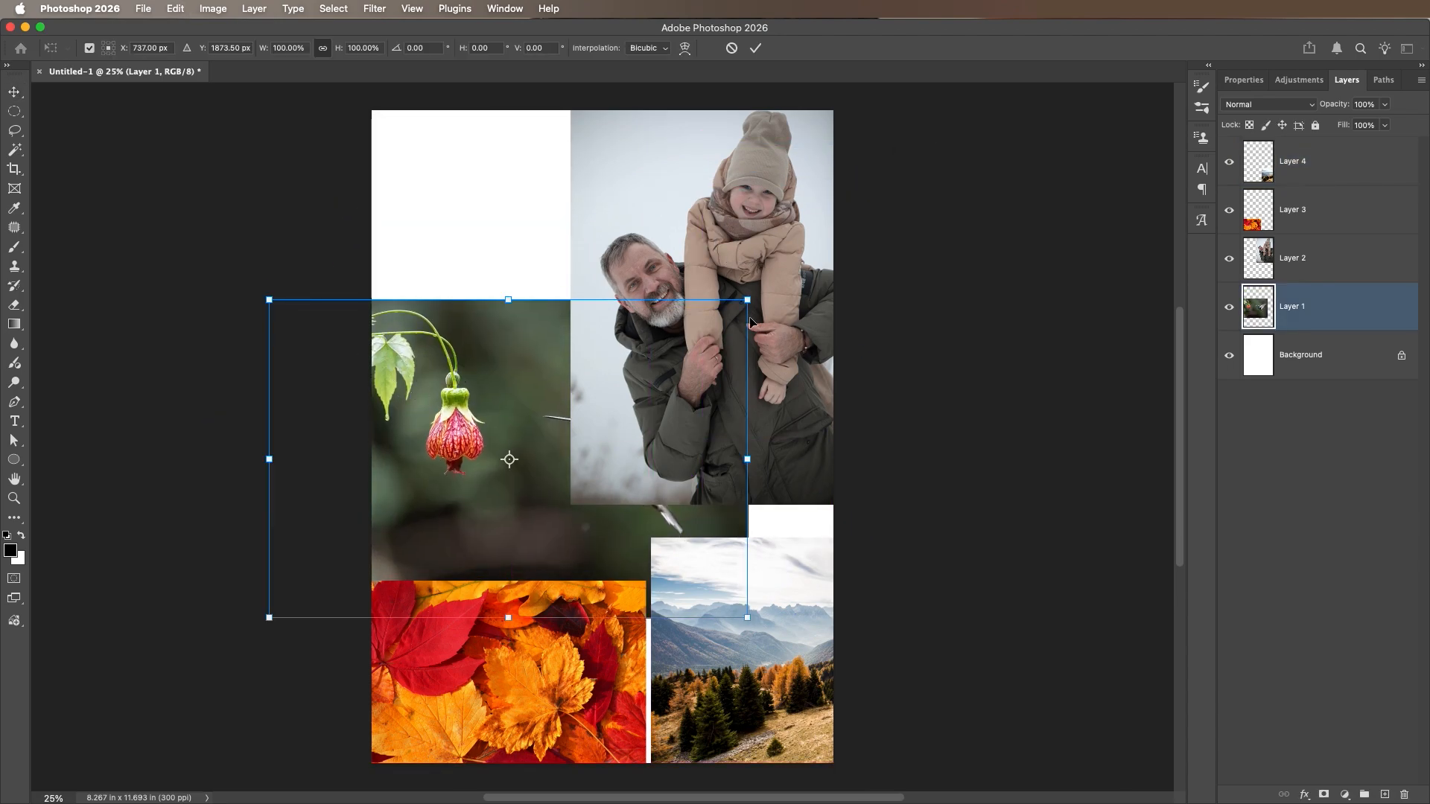
{"action": "left_click_drag", "start_coordinate": [749, 297], "coordinate": [607, 431]}
{"action": "key", "text": "Return"}
Move the man-and-child photo to the page's top-left corner and shrink it to end just above the hummingbird photo.
{"action": "left_click", "coordinate": [682, 393]}
{"action": "left_click_drag", "start_coordinate": [800, 330], "coordinate": [593, 321]}
{"action": "key", "text": "super+t"}
{"action": "left_click_drag", "start_coordinate": [635, 505], "coordinate": [554, 384]}
{"action": "key", "text": "Return"}
Move the mountain photo to the page's top-right area and resize it to match the height of the man-and-child photo.
{"action": "left_click_drag", "start_coordinate": [745, 607], "coordinate": [658, 181]}
{"action": "key", "text": "super+t"}
{"action": "left_click_drag", "start_coordinate": [904, 336], "coordinate": [975, 385]}
{"action": "key", "text": "Return"}
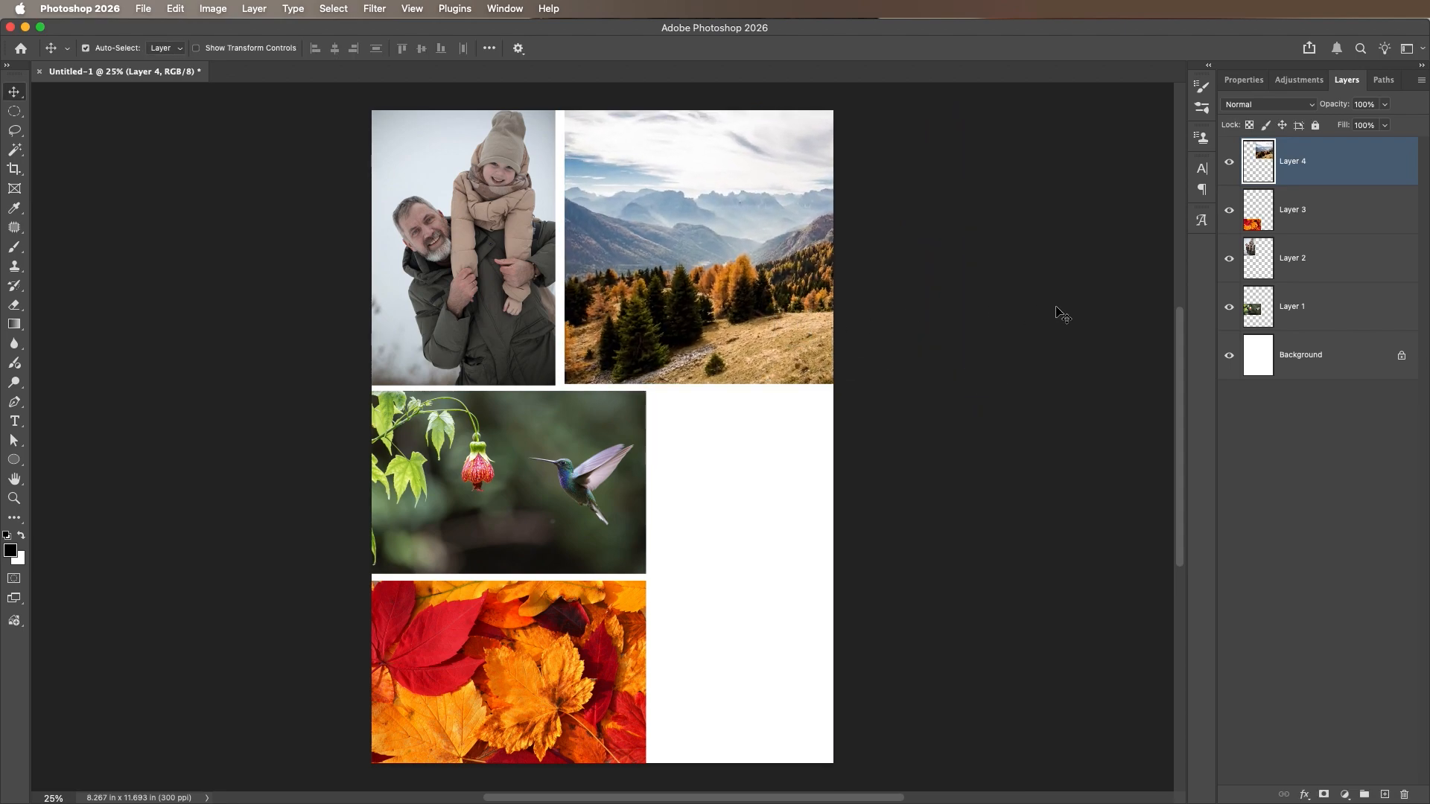
{"action": "left_click", "coordinate": [1333, 313]}
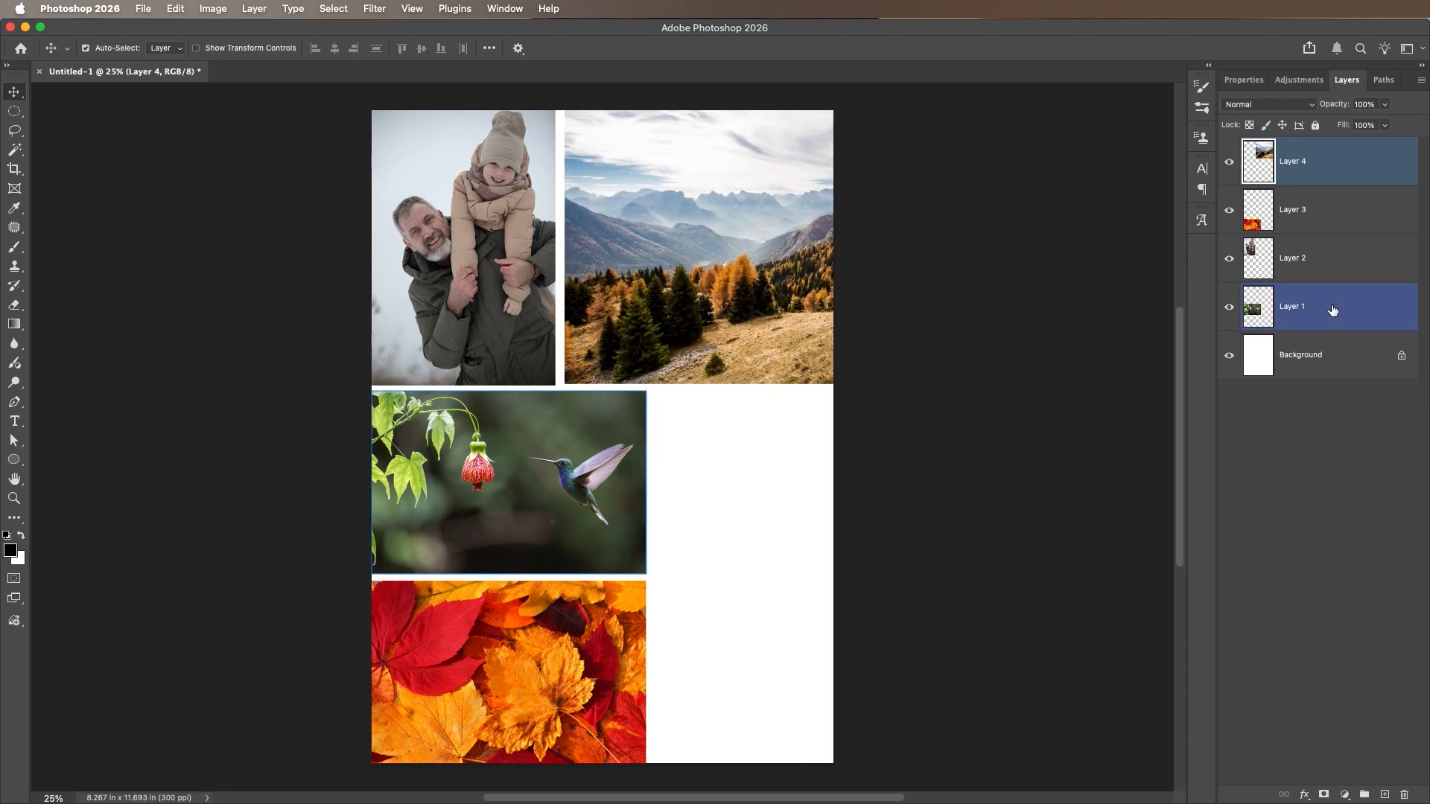
{"action": "left_click", "coordinate": [1327, 264]}
{"action": "left_click", "coordinate": [1326, 178]}
{"action": "left_click", "coordinate": [1328, 200]}
{"action": "left_click", "coordinate": [1326, 179]}
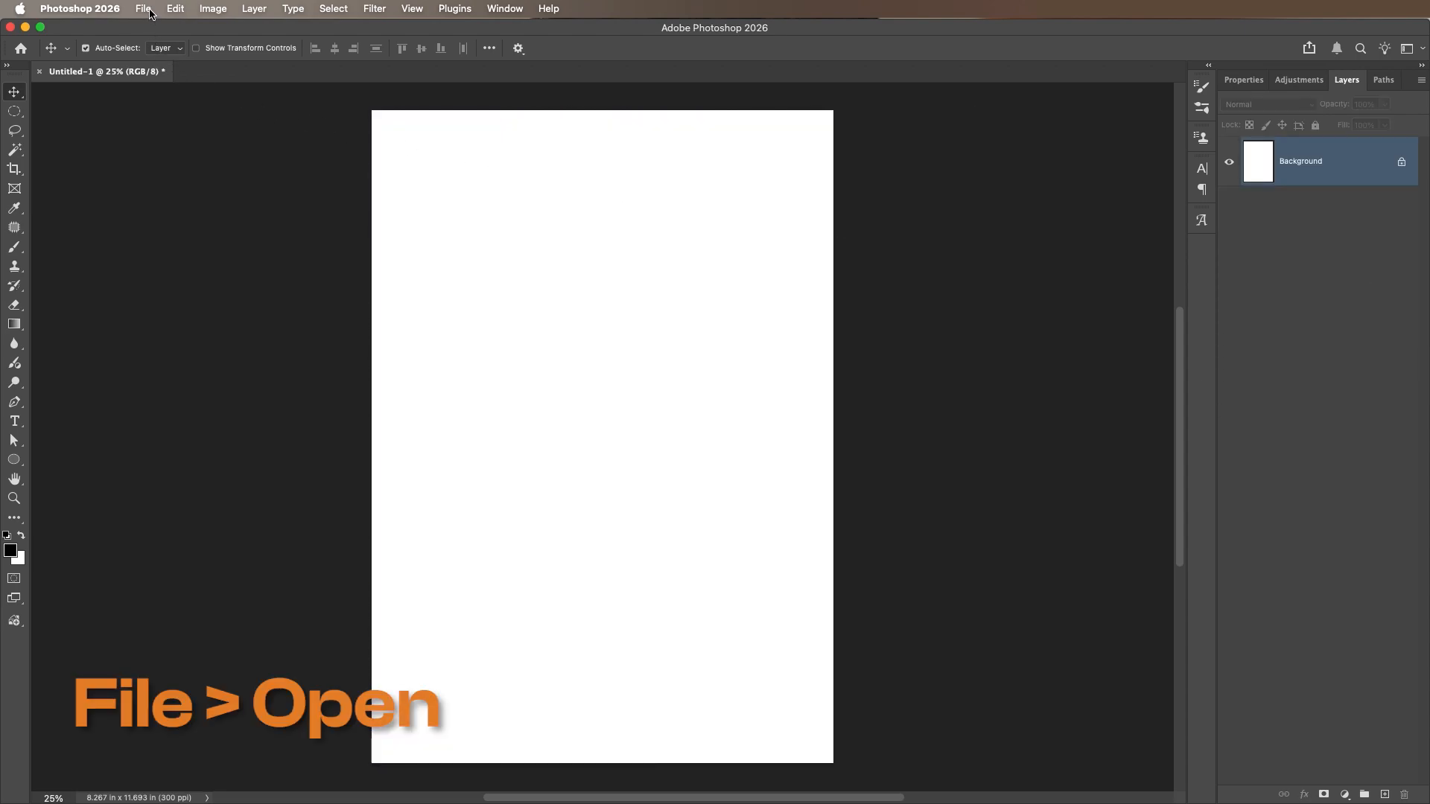
Open all four photos from the Images folder at once as separate documents.
{"action": "left_click", "coordinate": [143, 8]}
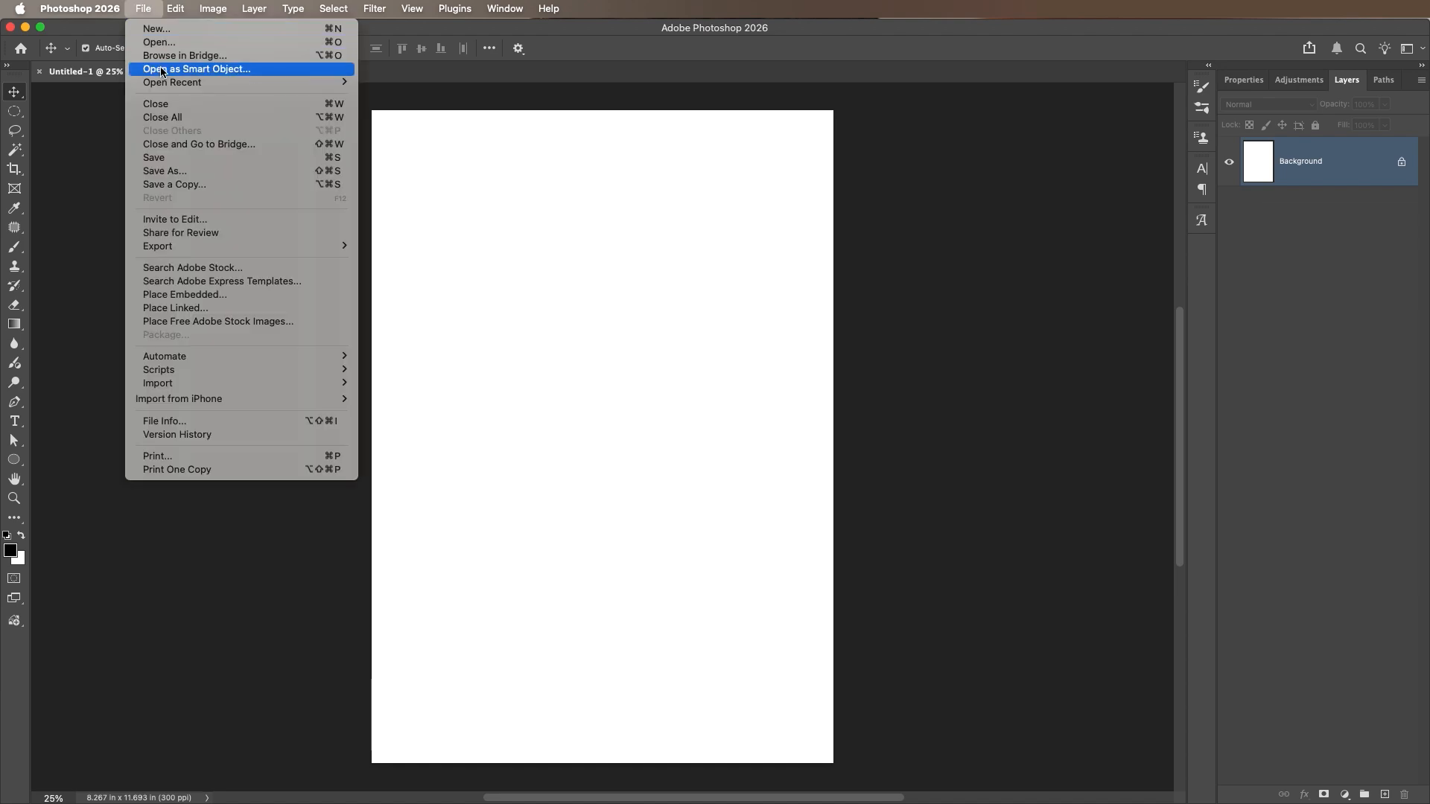
{"action": "left_click", "coordinate": [213, 43]}
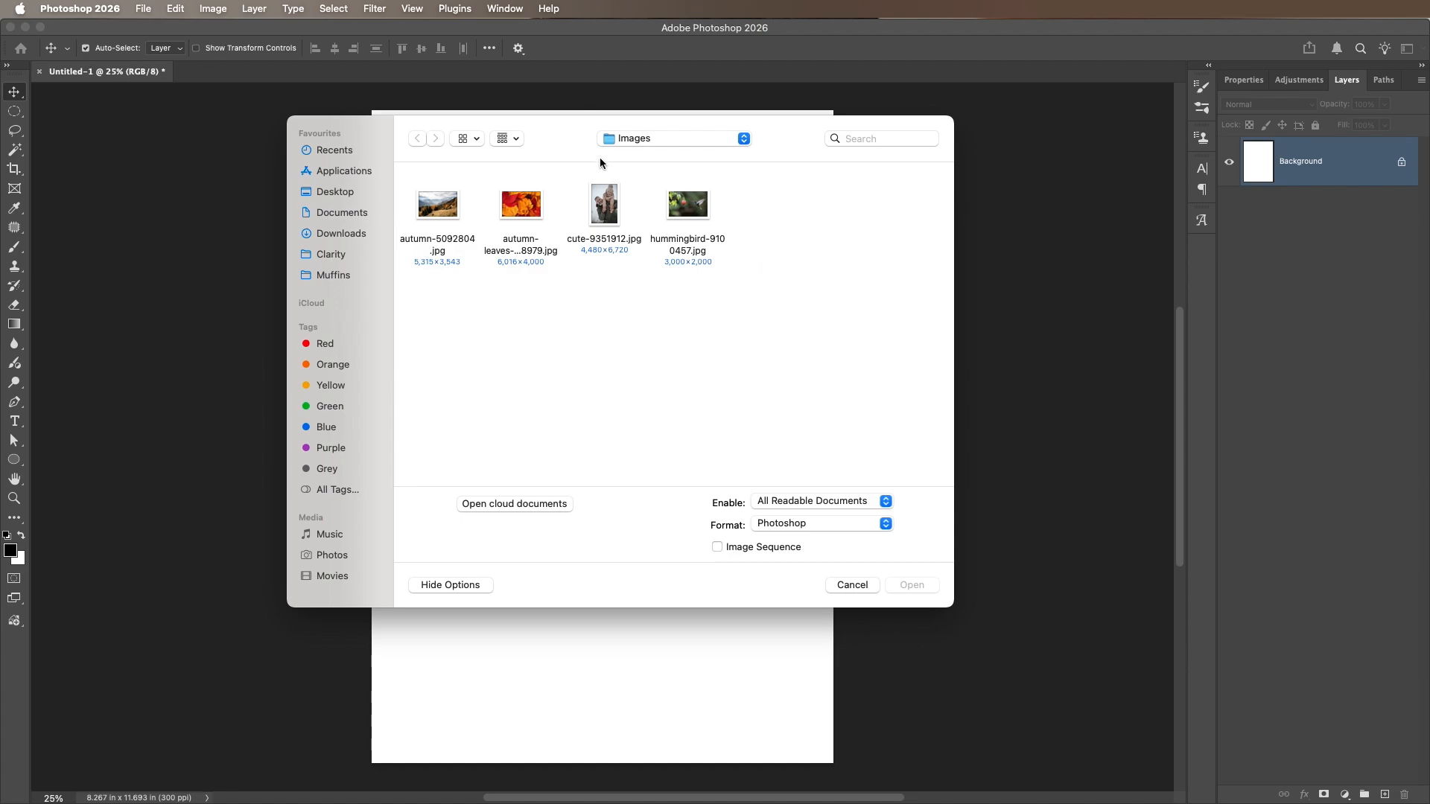
{"action": "left_click_drag", "start_coordinate": [750, 295], "coordinate": [435, 188]}
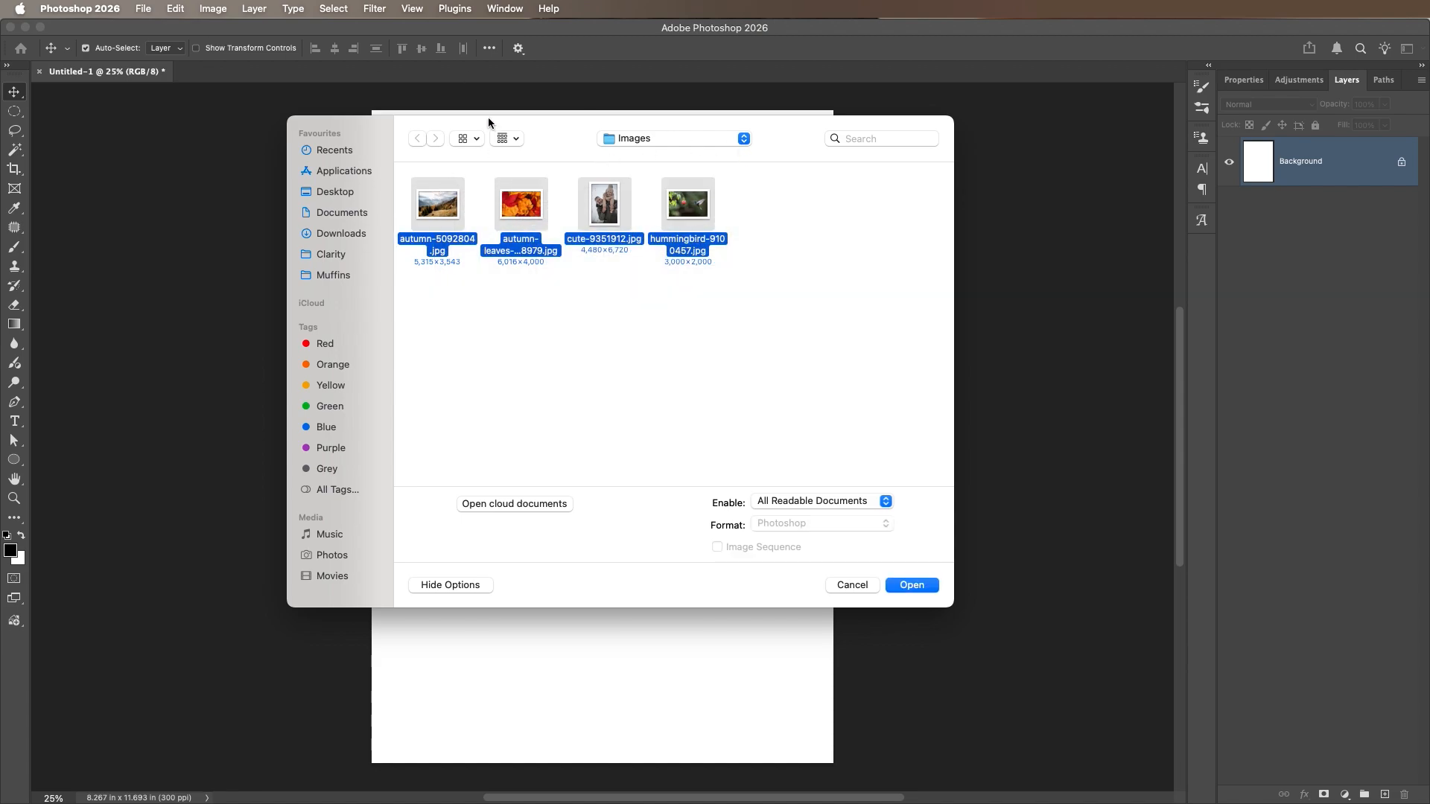
{"action": "left_click", "coordinate": [922, 586]}
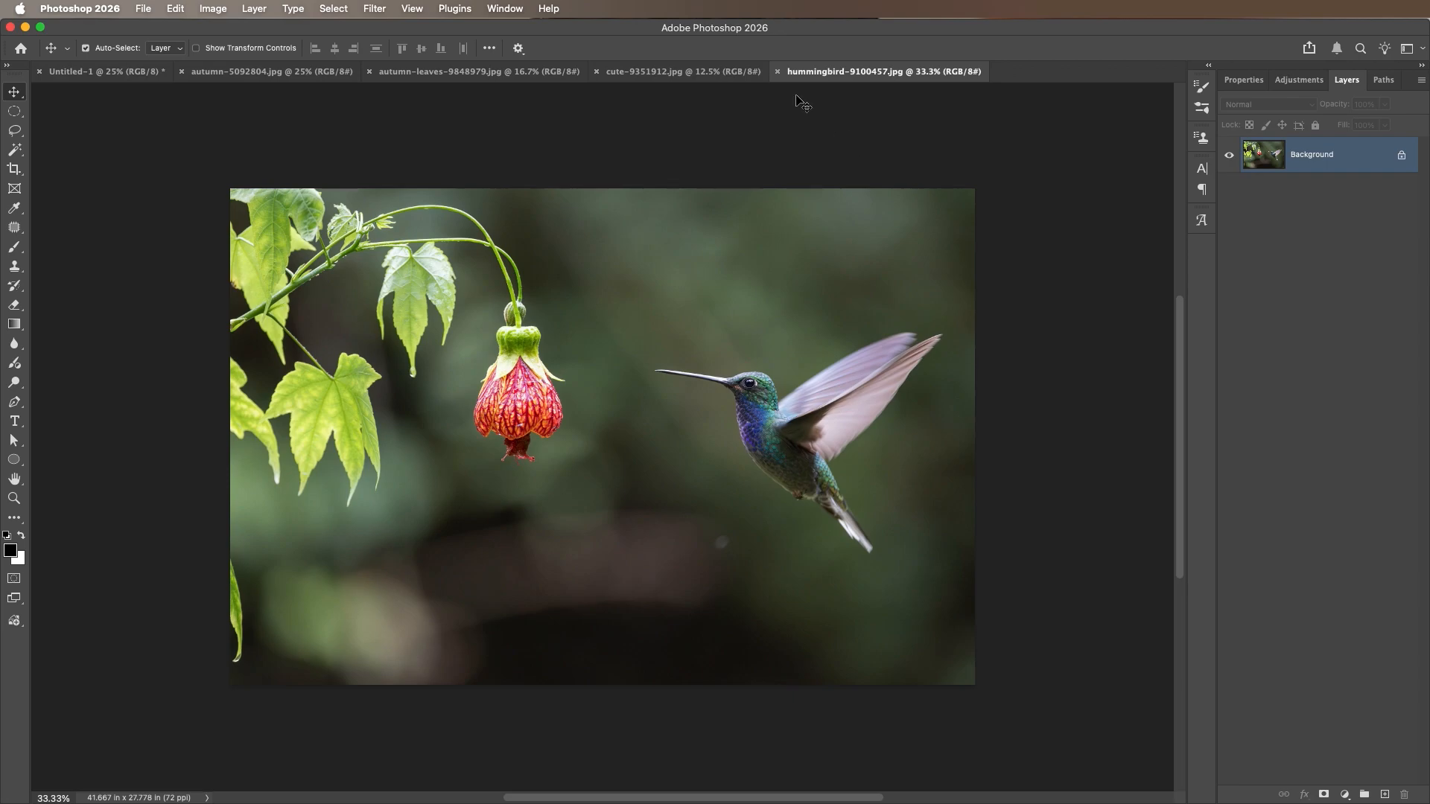
Close the four photo documents, leaving only the blank A4 document open.
{"action": "key", "text": "super+w"}
{"action": "key", "text": "super+w"}
{"action": "key", "text": "super+w"}
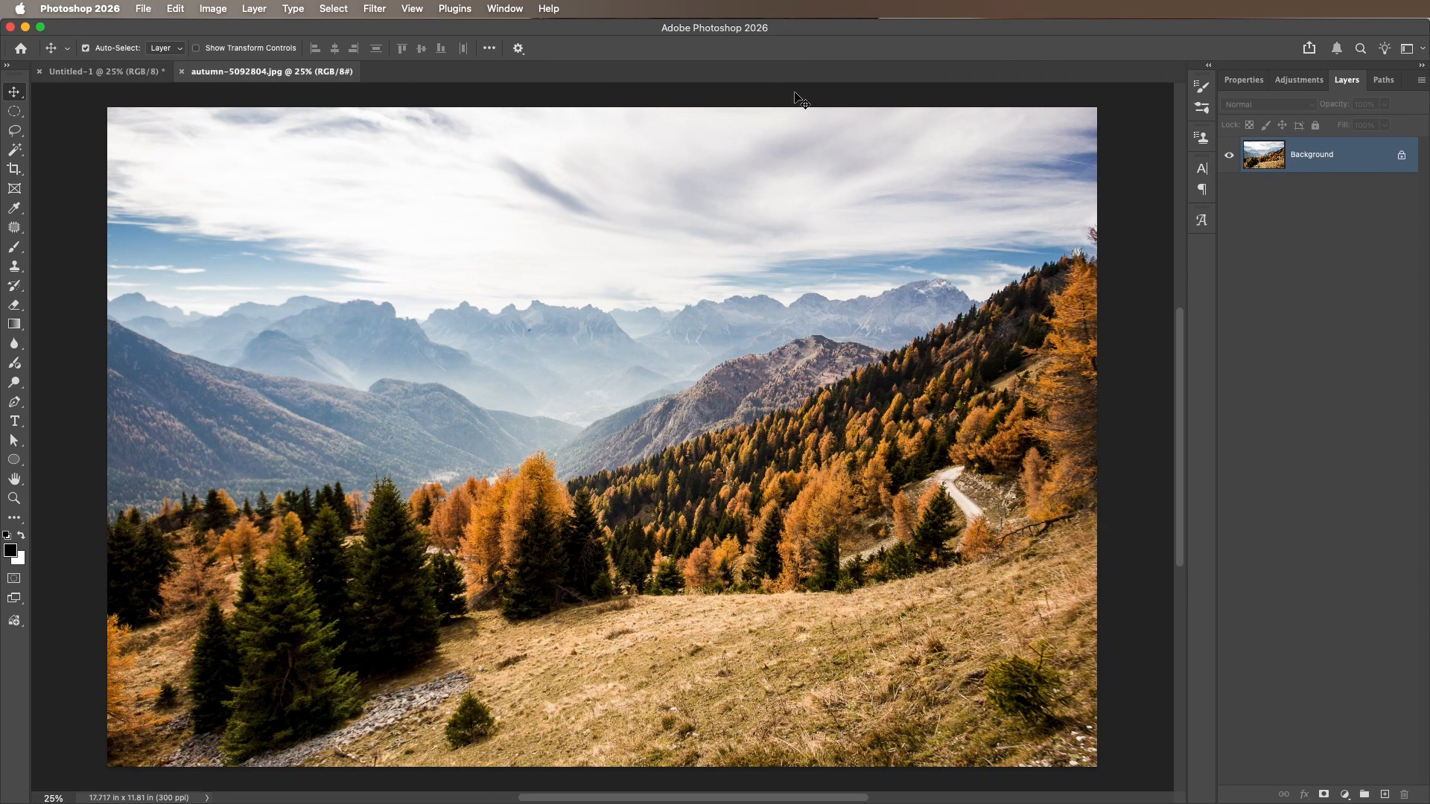
{"action": "key", "text": "super+w"}
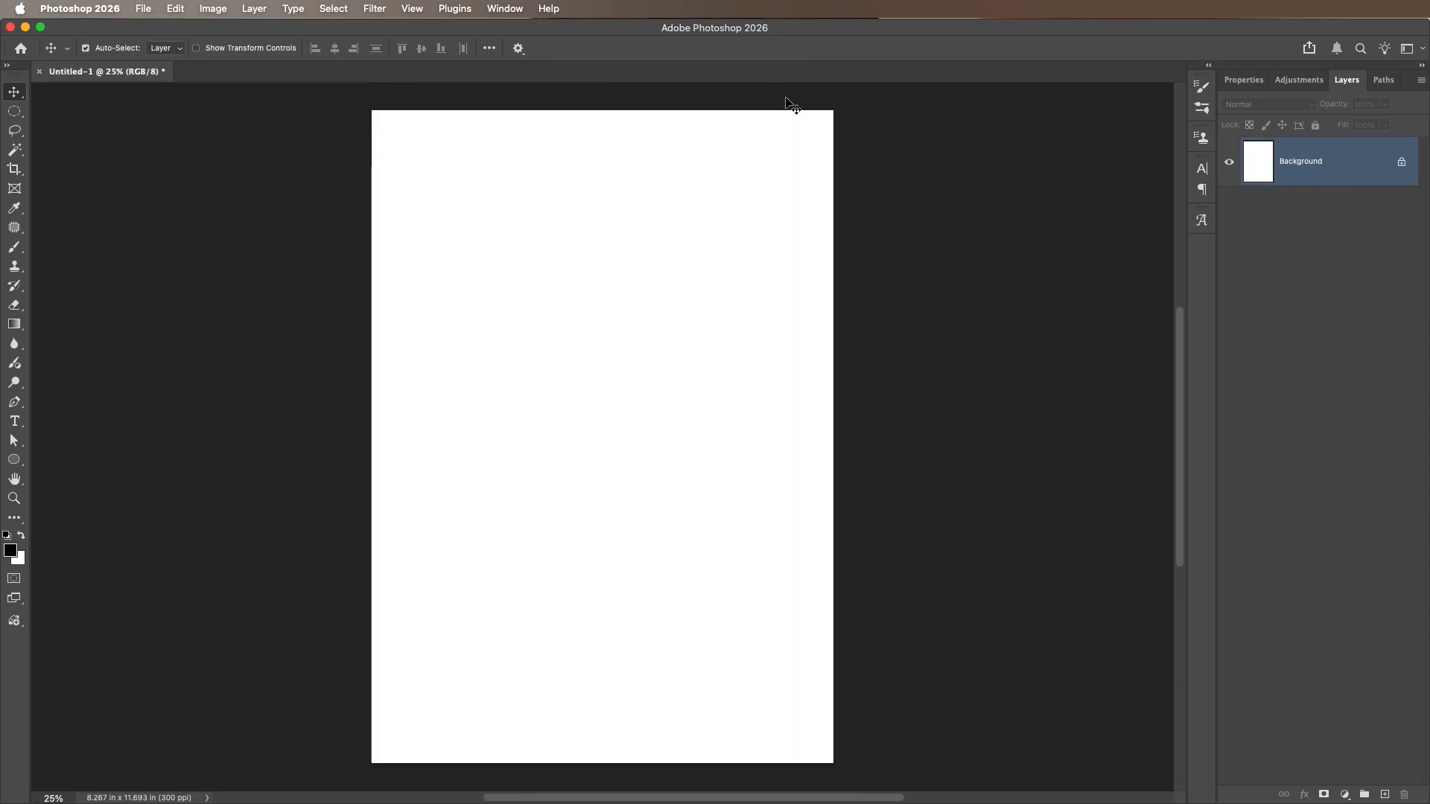
Place autumn-5092804.jpg as an embedded smart object across the blank A4 page.
{"action": "left_click", "coordinate": [142, 10]}
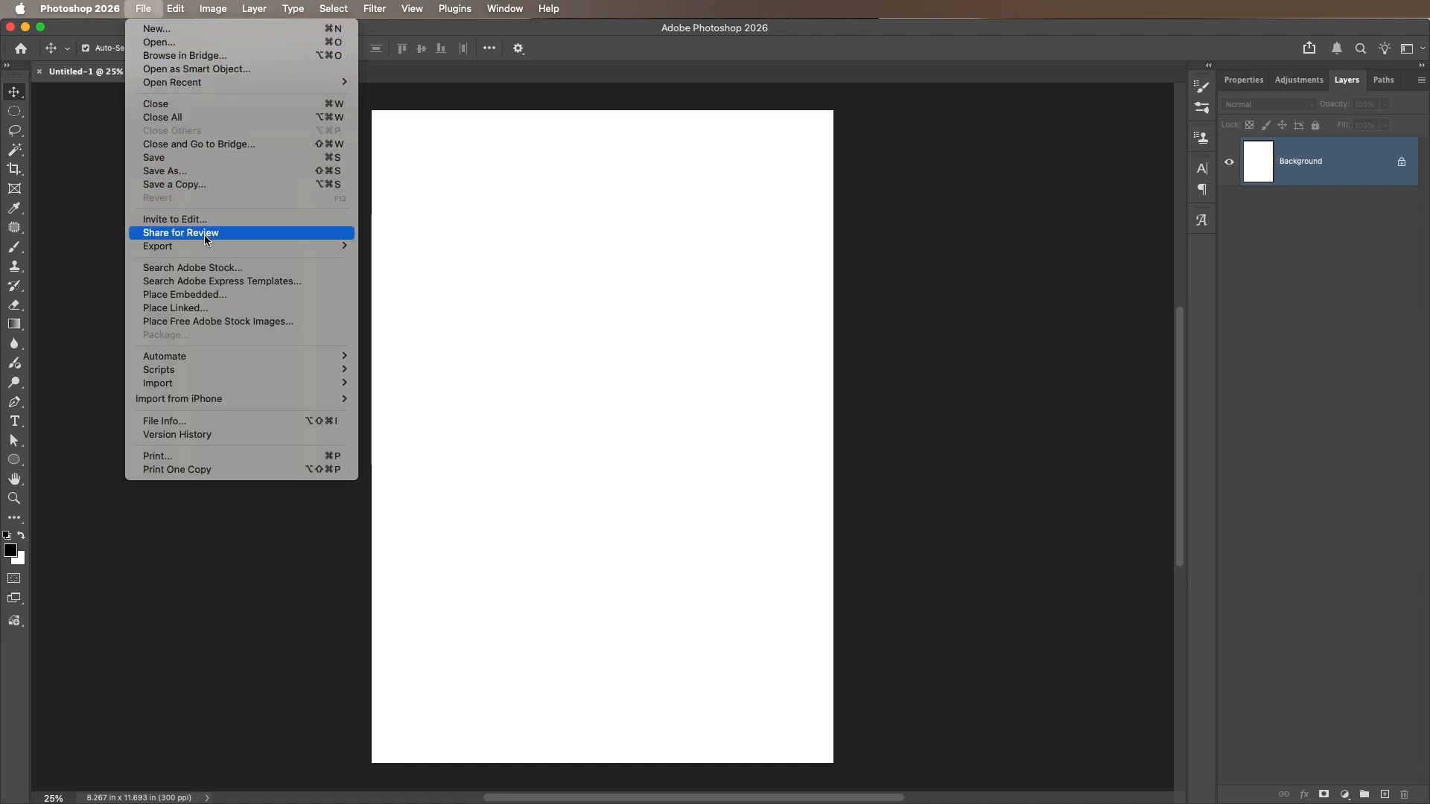
{"action": "left_click", "coordinate": [294, 298]}
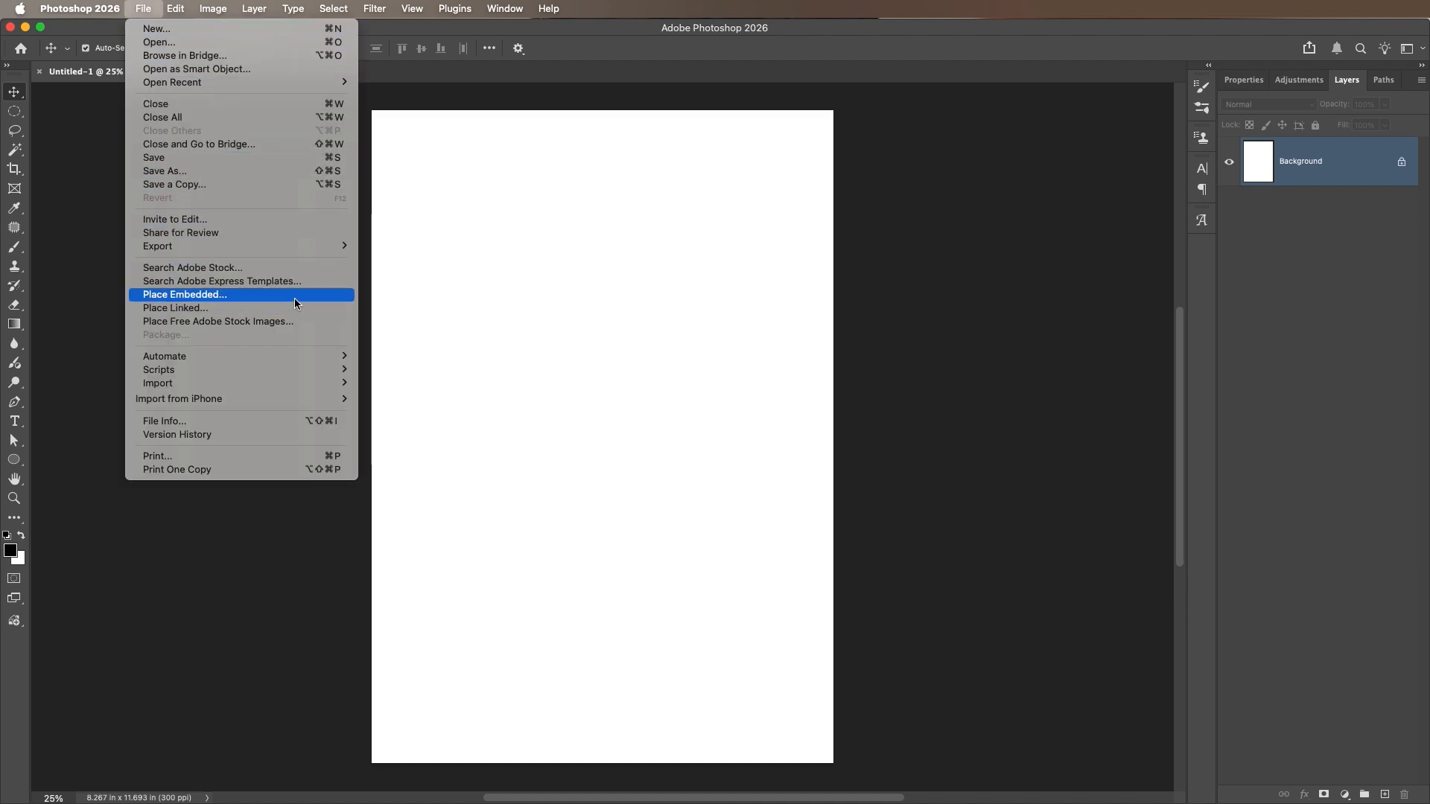
{"action": "left_click", "coordinate": [294, 296]}
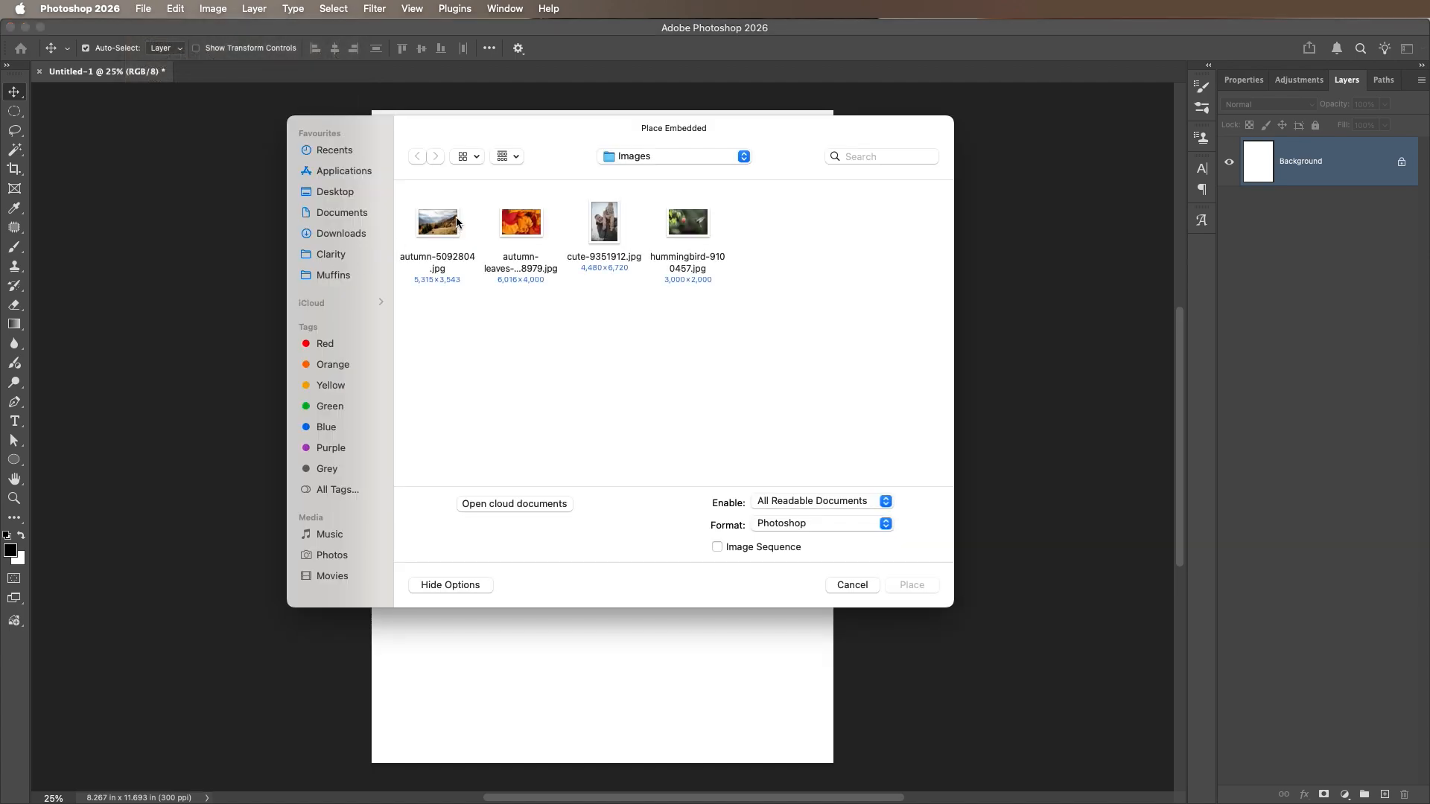
{"action": "left_click", "coordinate": [456, 222]}
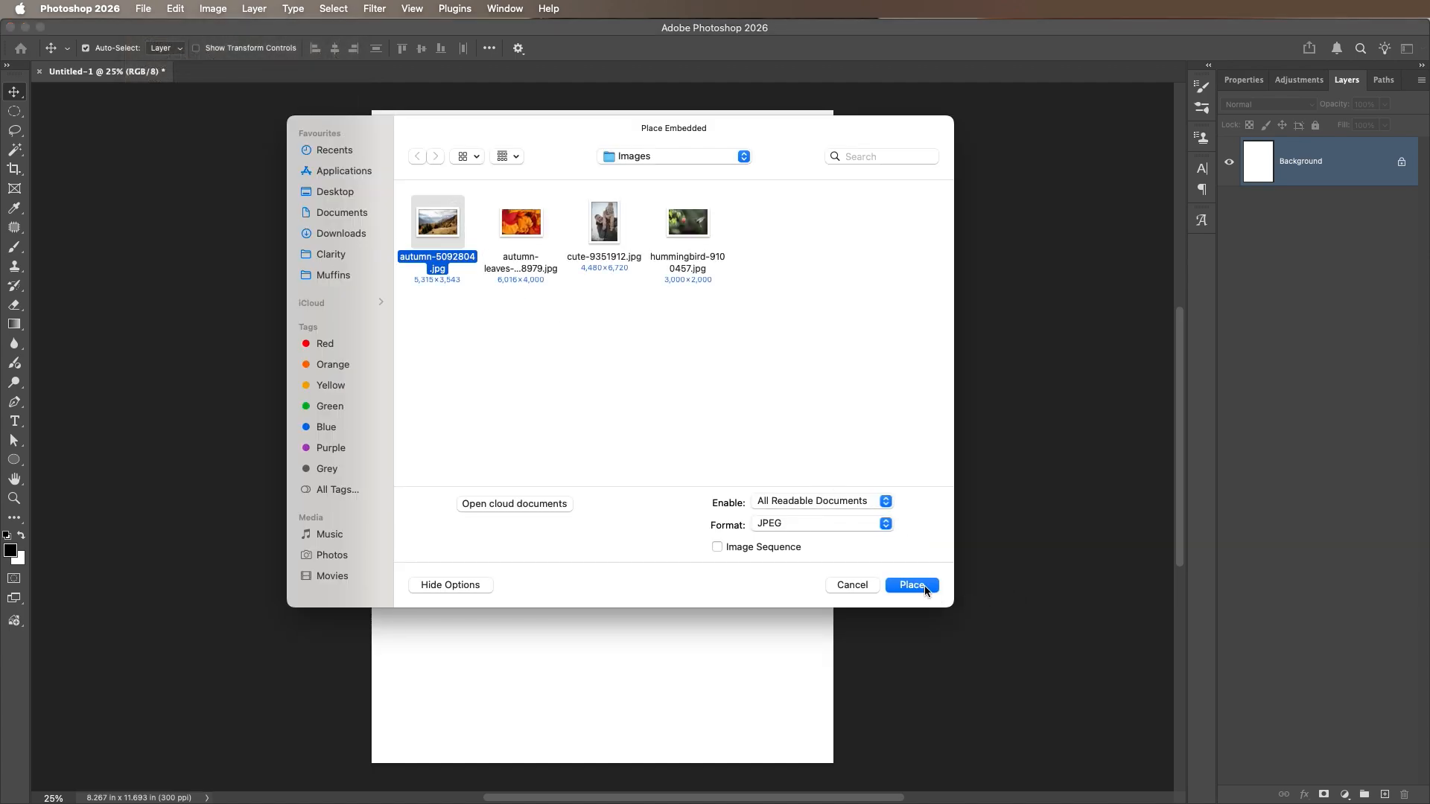
{"action": "left_click", "coordinate": [925, 587]}
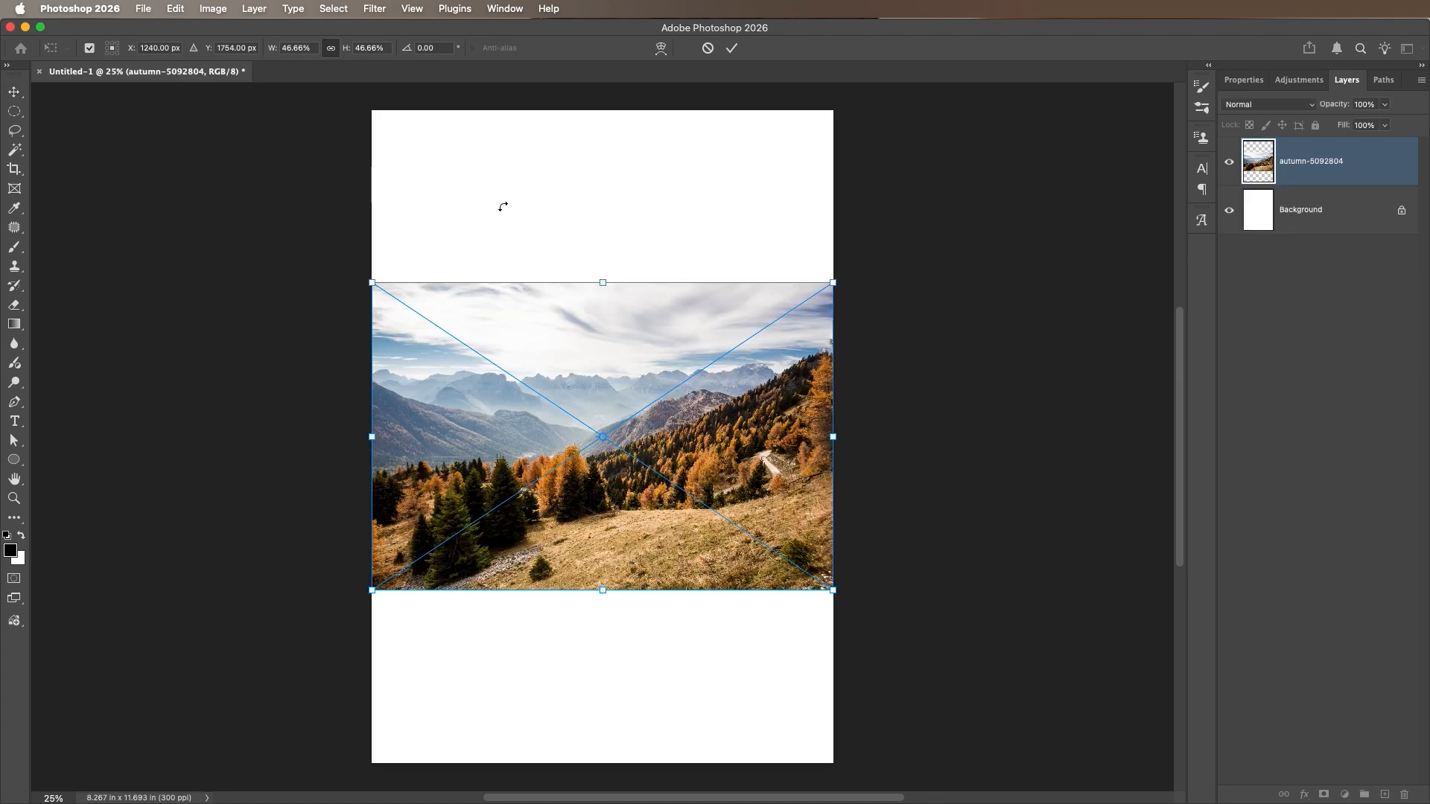
{"action": "double_click", "coordinate": [459, 383]}
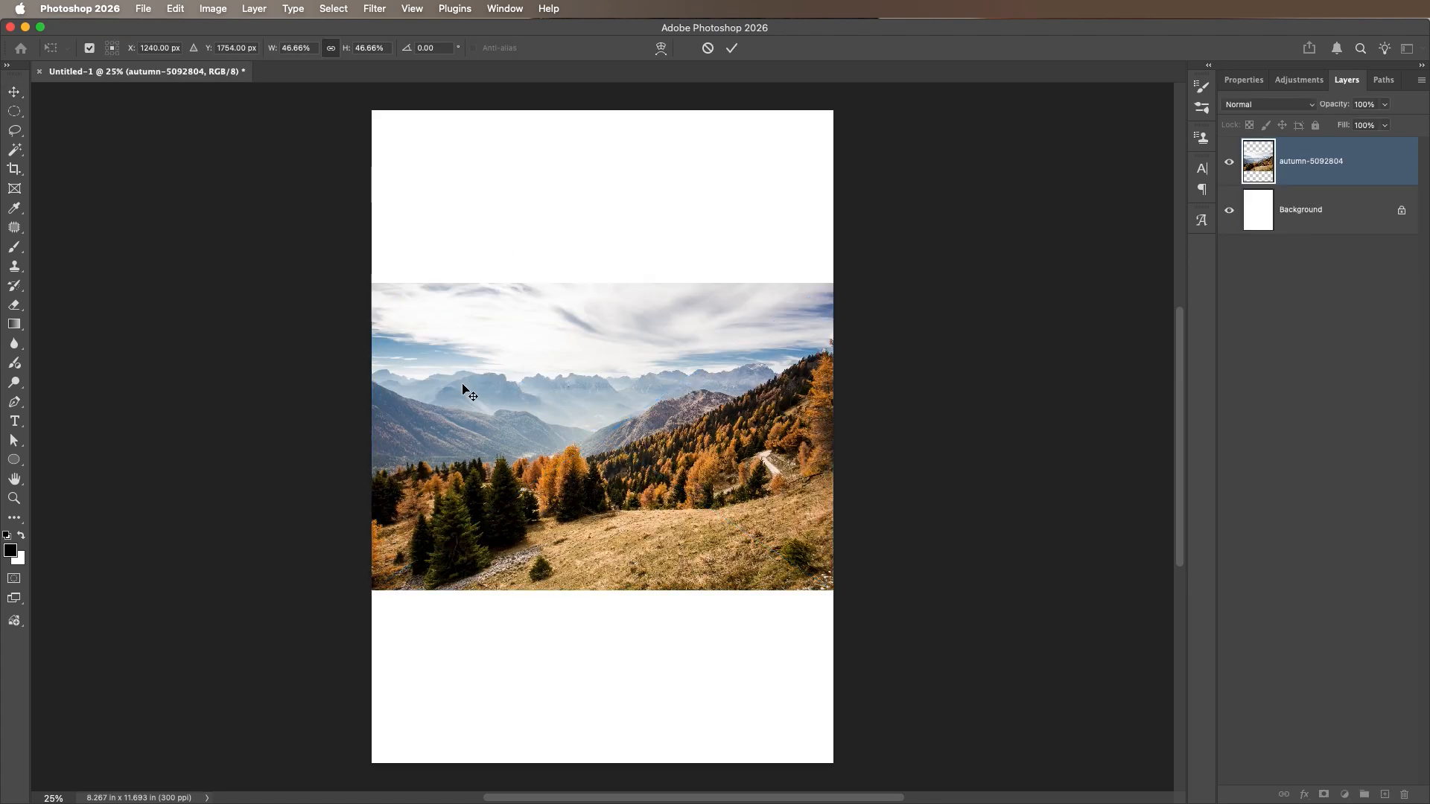
Open the embedded mountain photo's smart object contents, close them, and delete the layer from the A4 document.
{"action": "double_click", "coordinate": [1268, 175]}
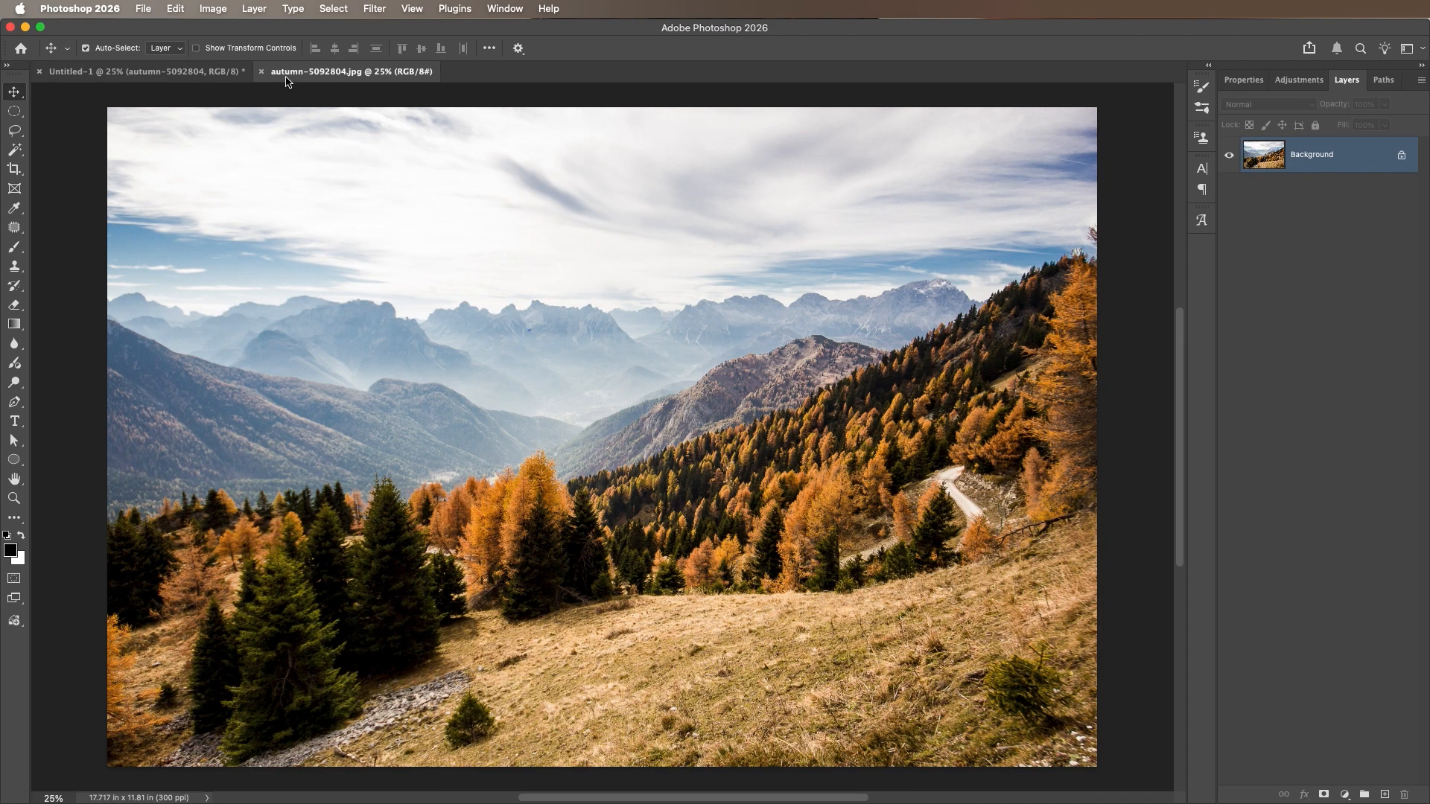
{"action": "left_click", "coordinate": [261, 71]}
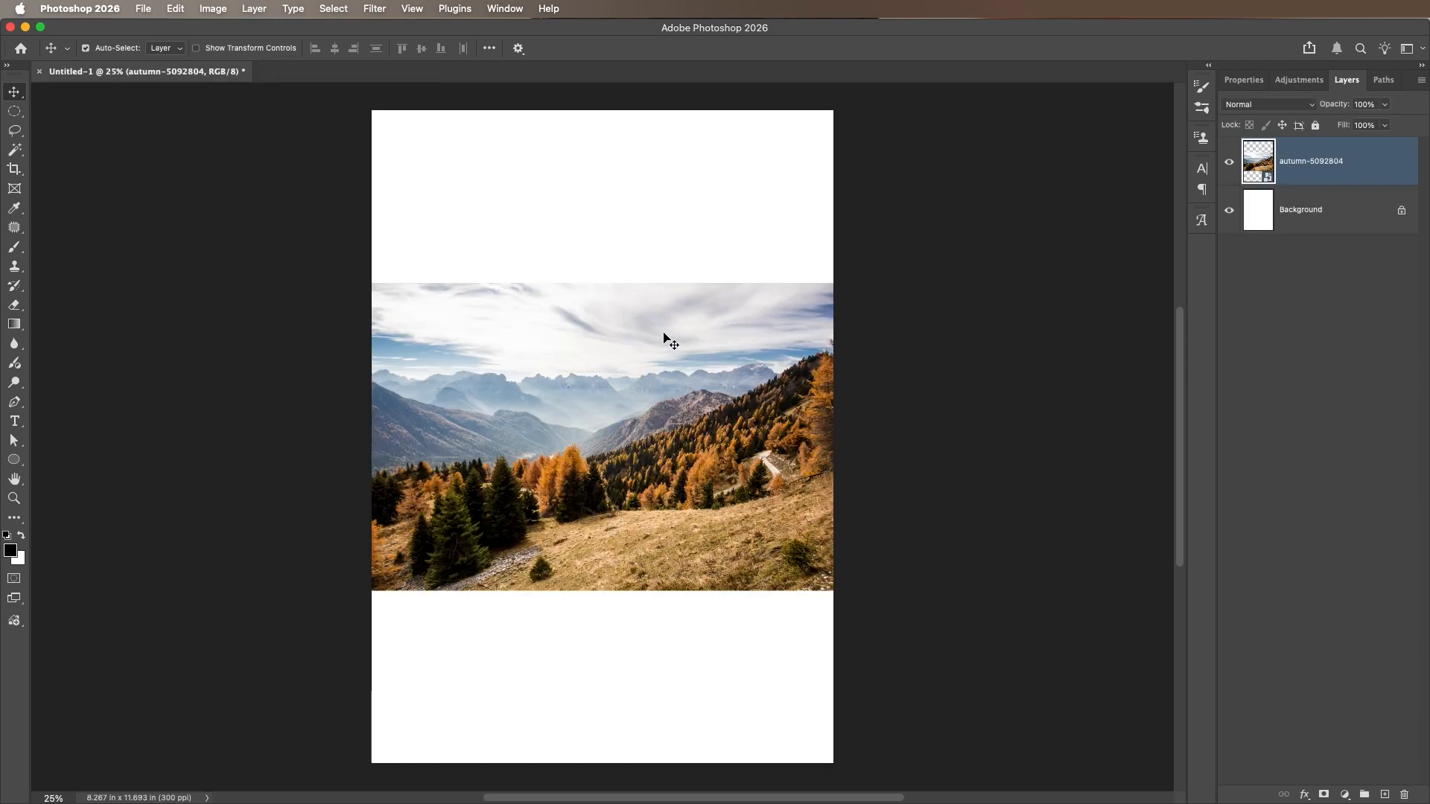
{"action": "key", "text": "Delete"}
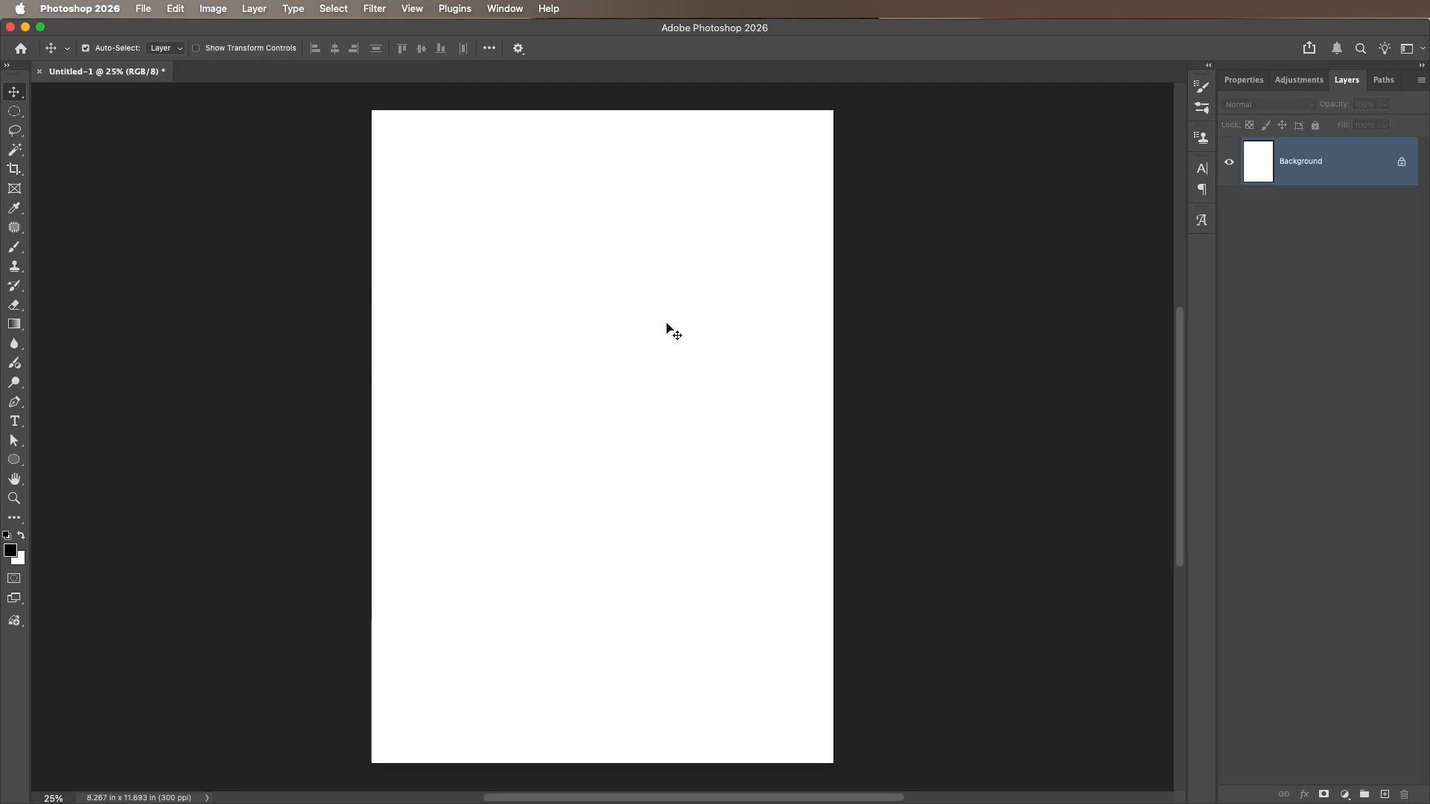
Place hummingbird-9100457.jpg as a linked smart object across the blank A4 page.
{"action": "left_click", "coordinate": [144, 9]}
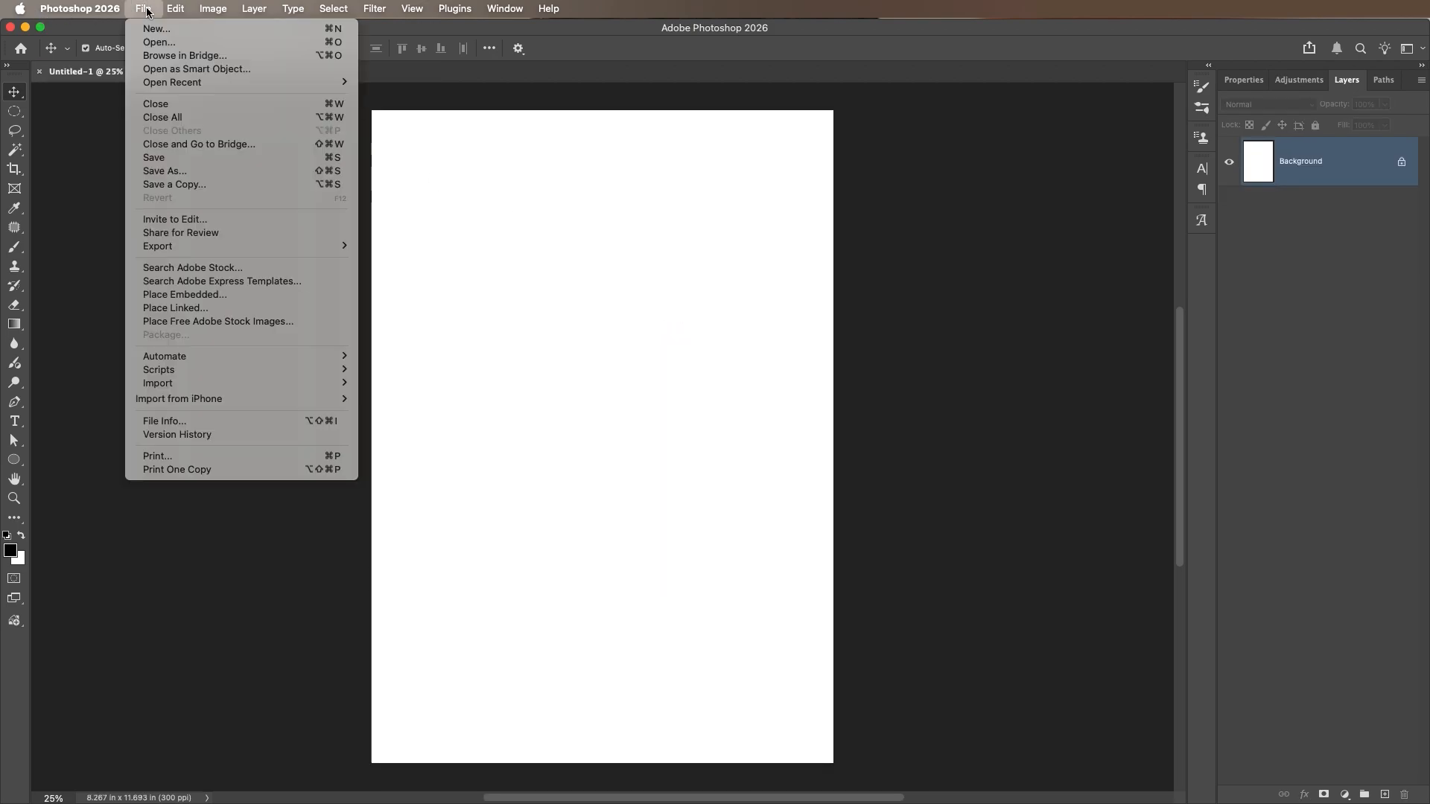
{"action": "left_click", "coordinate": [216, 309]}
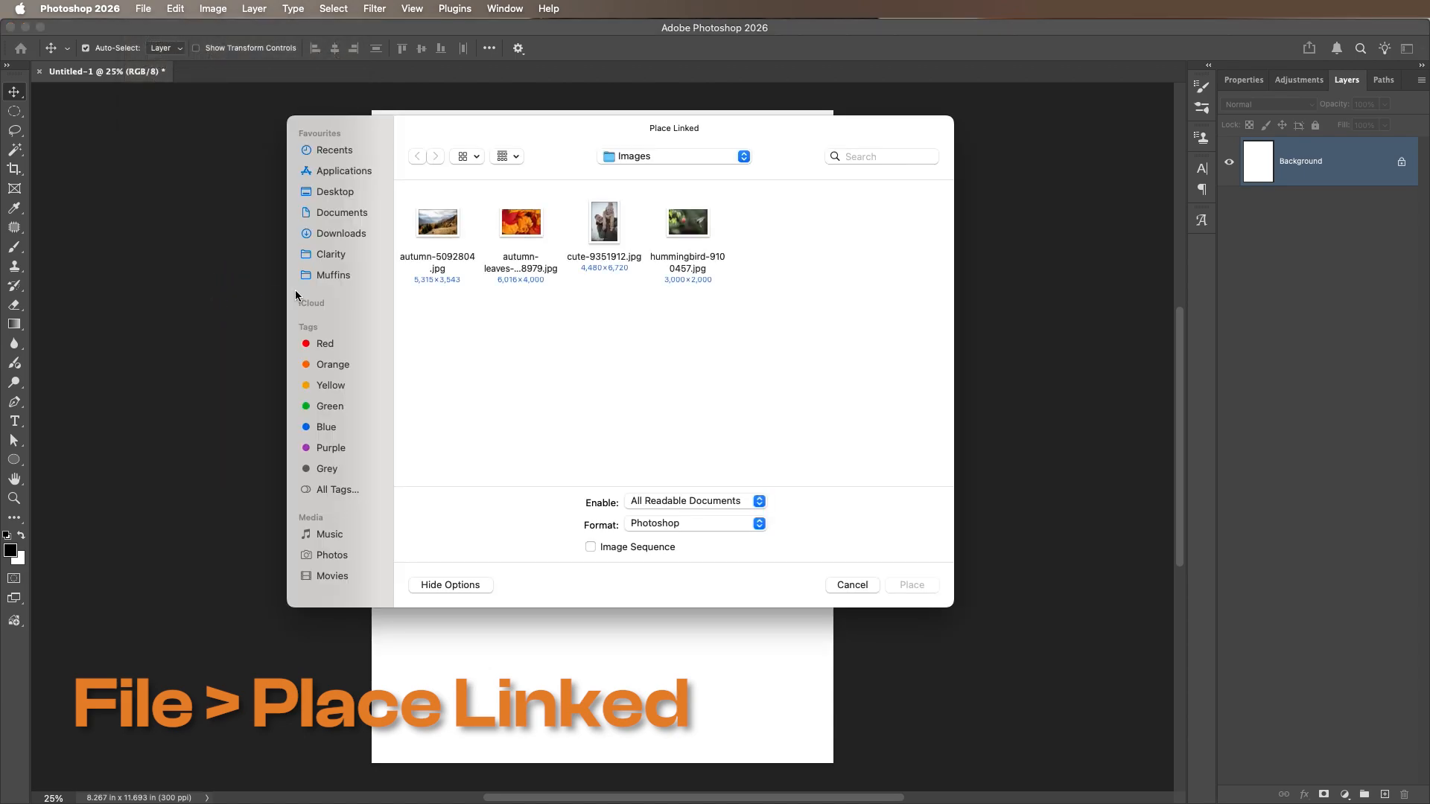
{"action": "left_click", "coordinate": [687, 222]}
{"action": "left_click", "coordinate": [916, 586]}
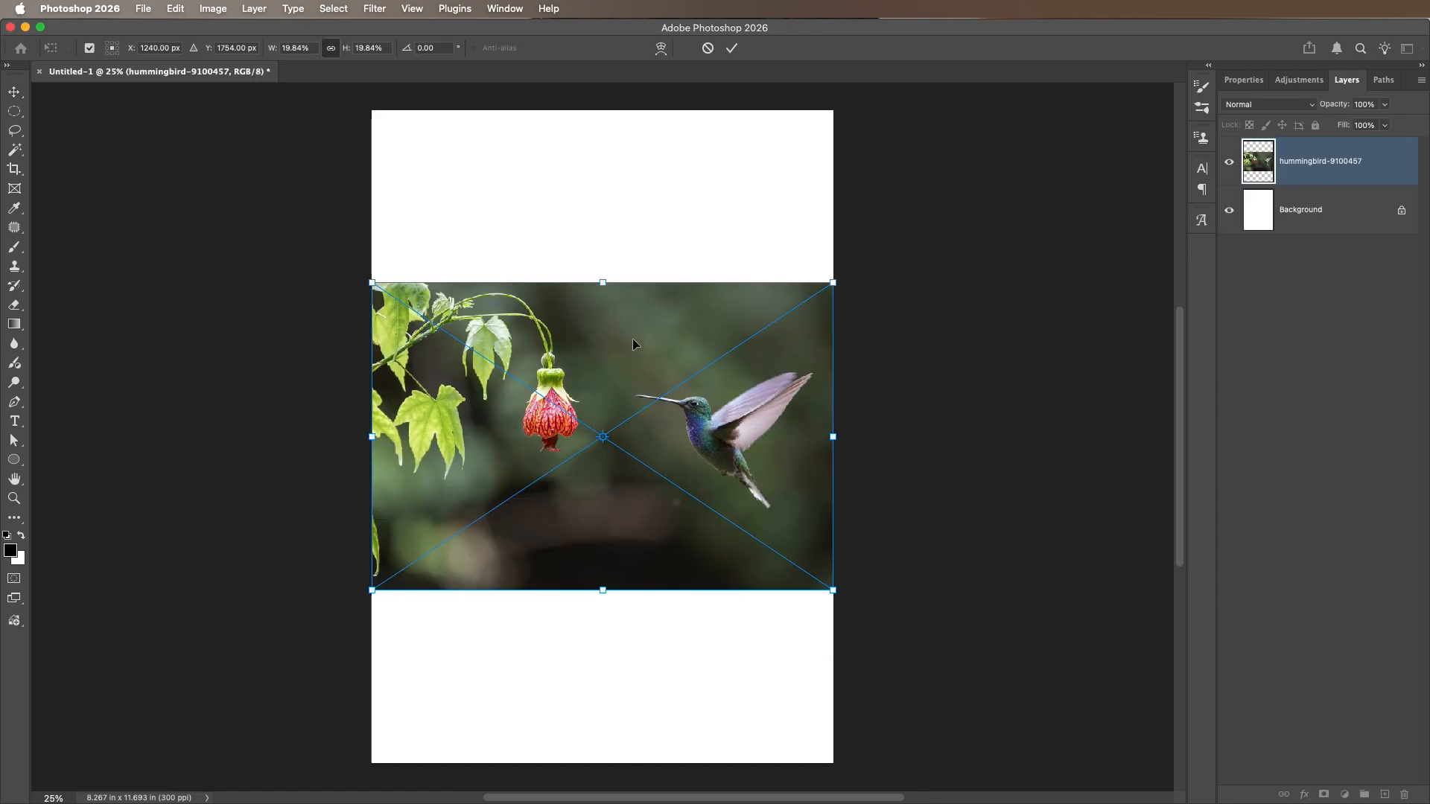
{"action": "key", "text": "Return"}
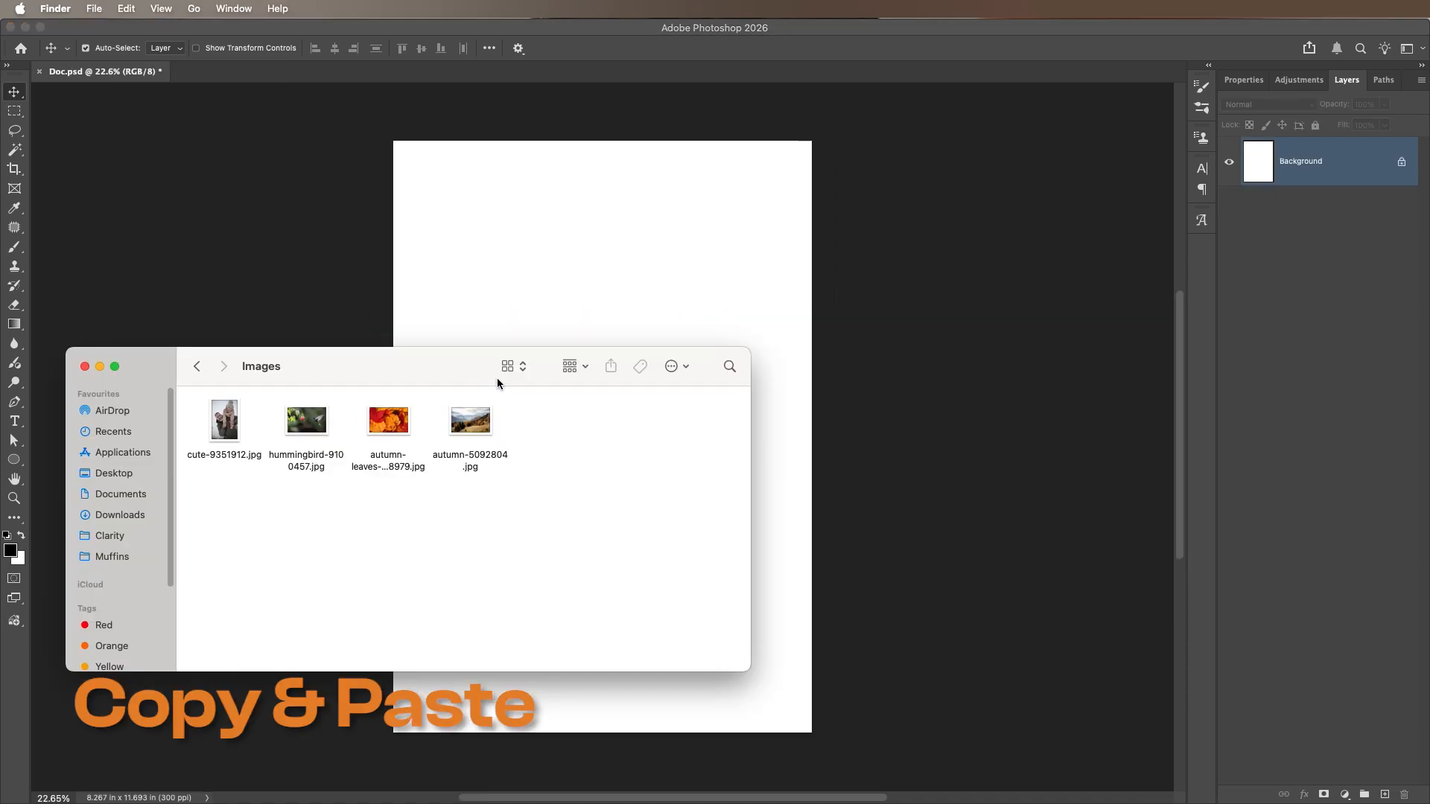
Copy the autumn-leaves-9848979.jpg file from the Images folder, paste it into the blank A4 document, and reposition it on the page.
{"action": "left_click", "coordinate": [394, 433]}
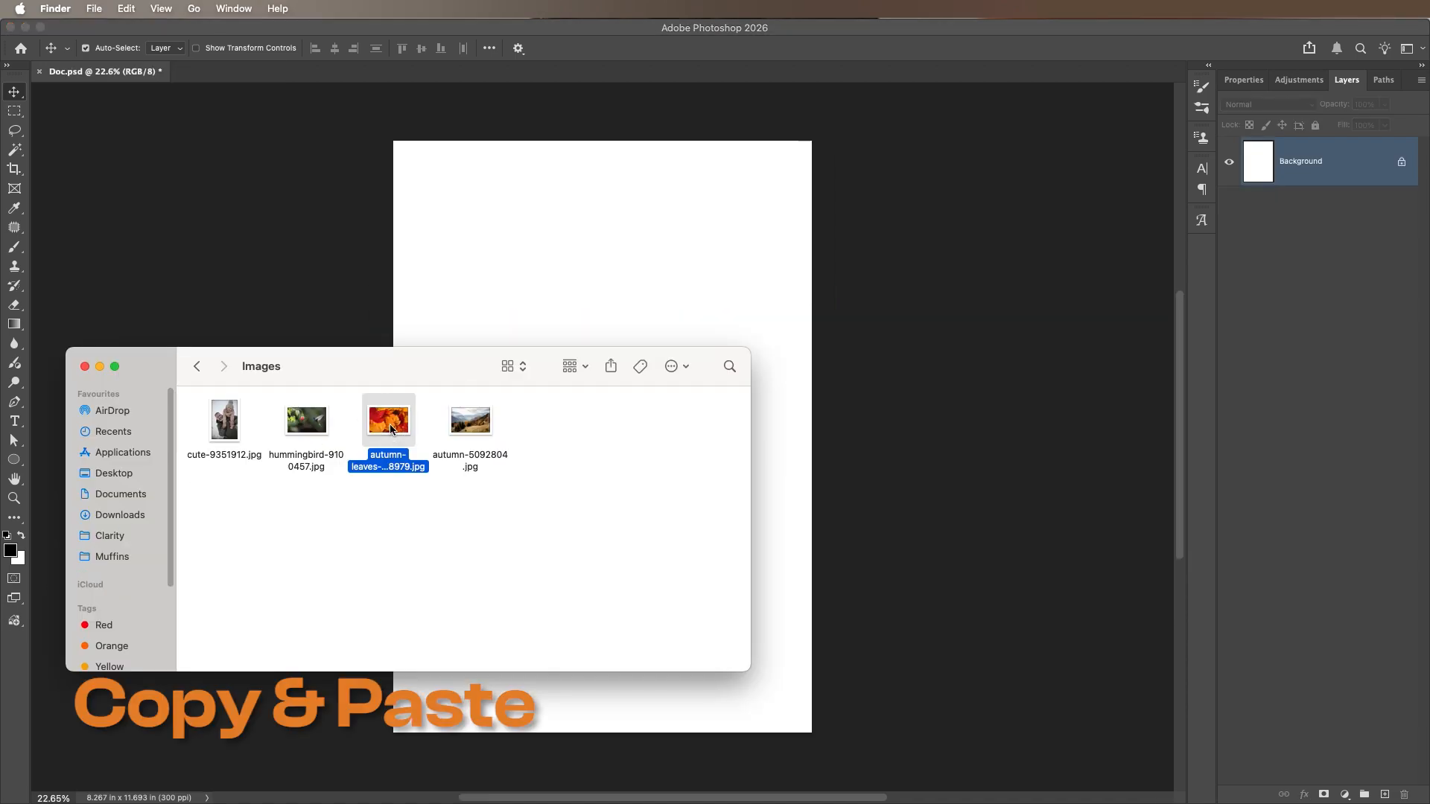
{"action": "right_click", "coordinate": [391, 427]}
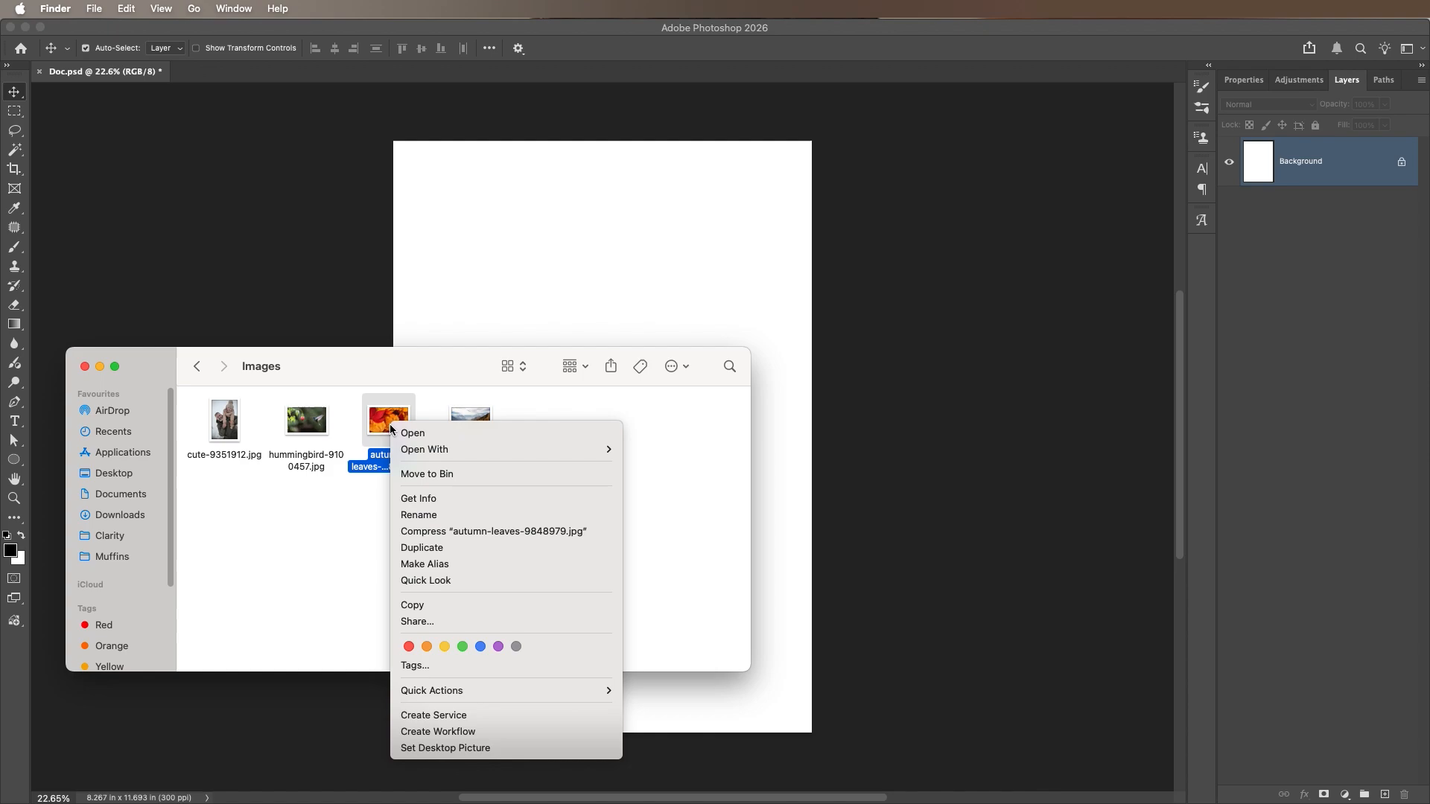
{"action": "left_click", "coordinate": [432, 609]}
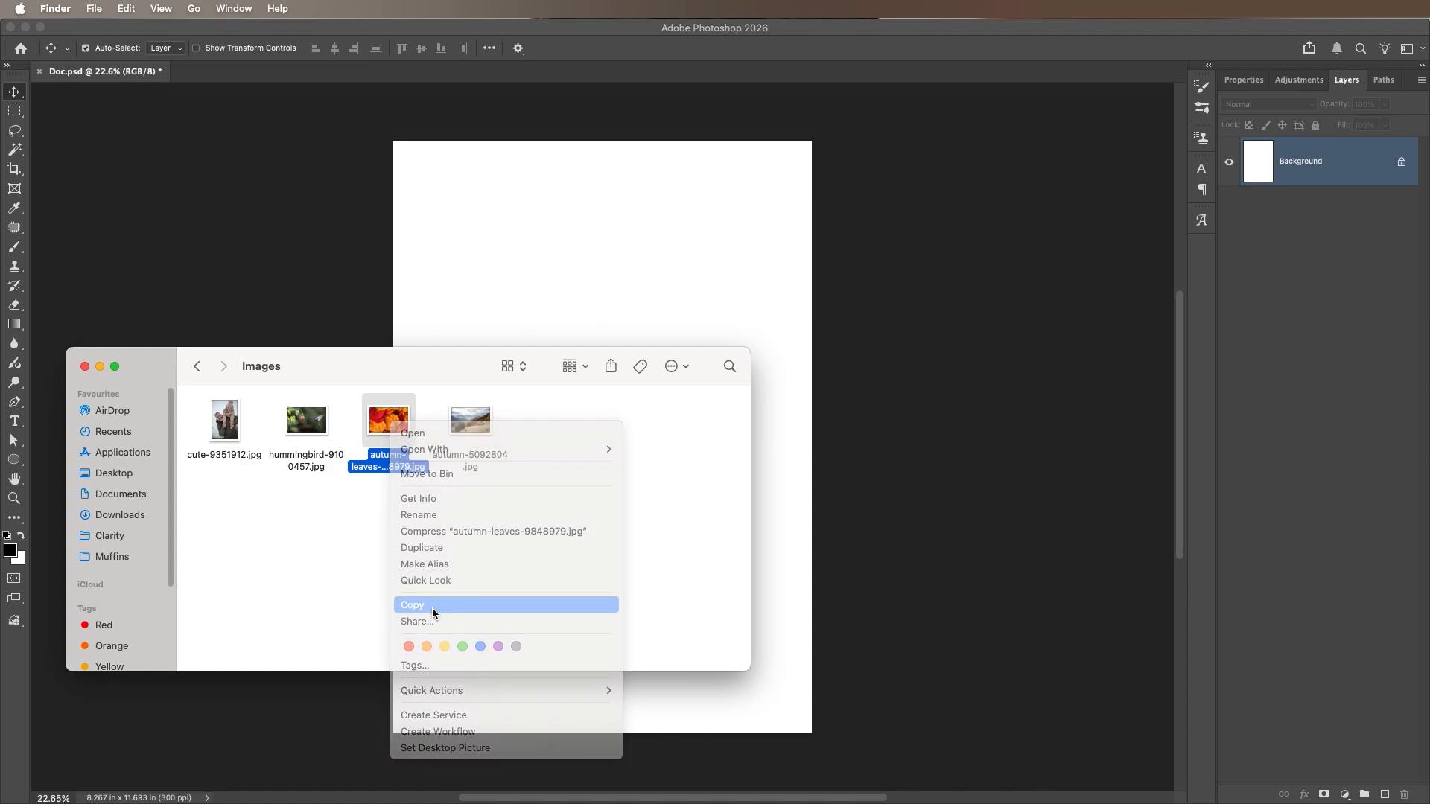
{"action": "left_click", "coordinate": [569, 252]}
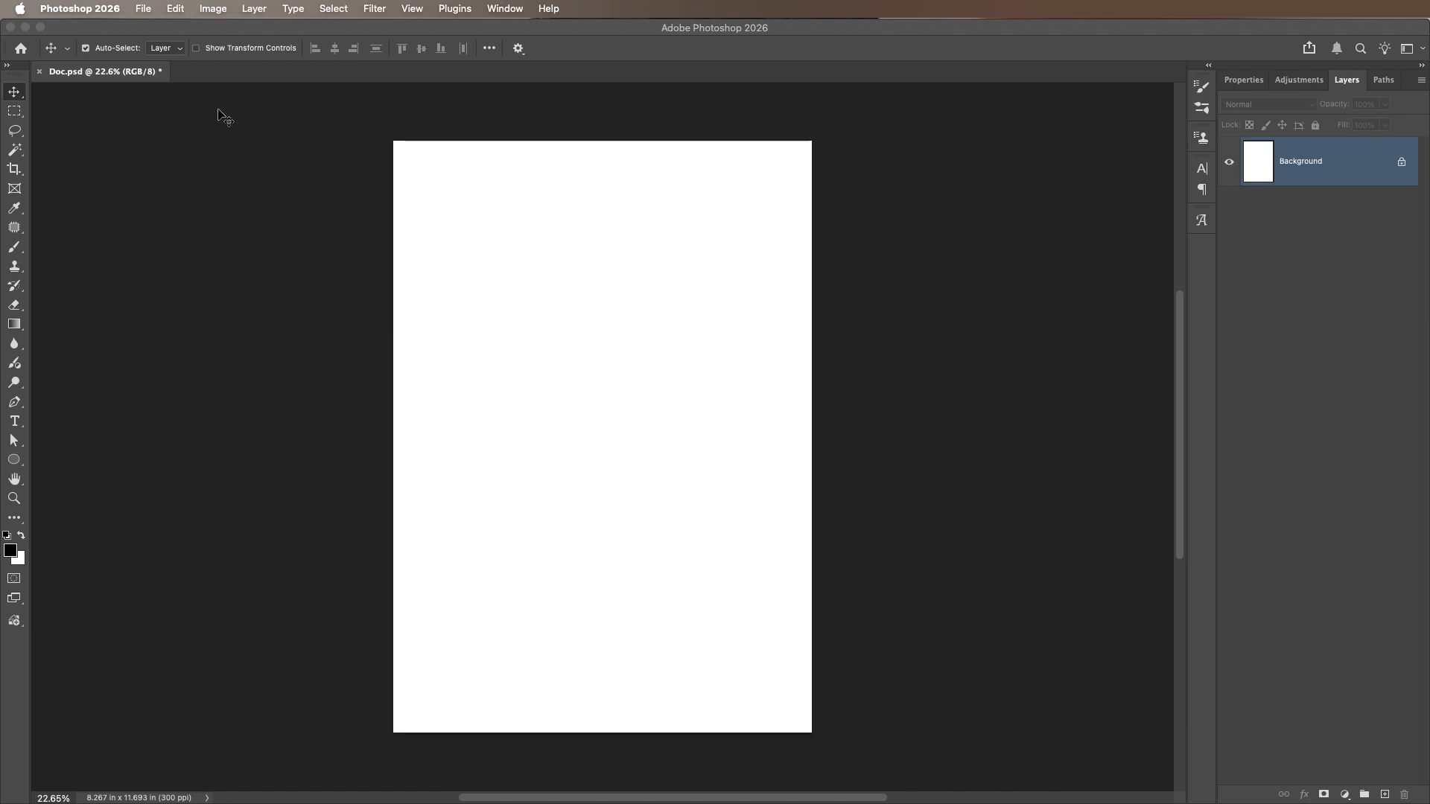
{"action": "left_click", "coordinate": [178, 8]}
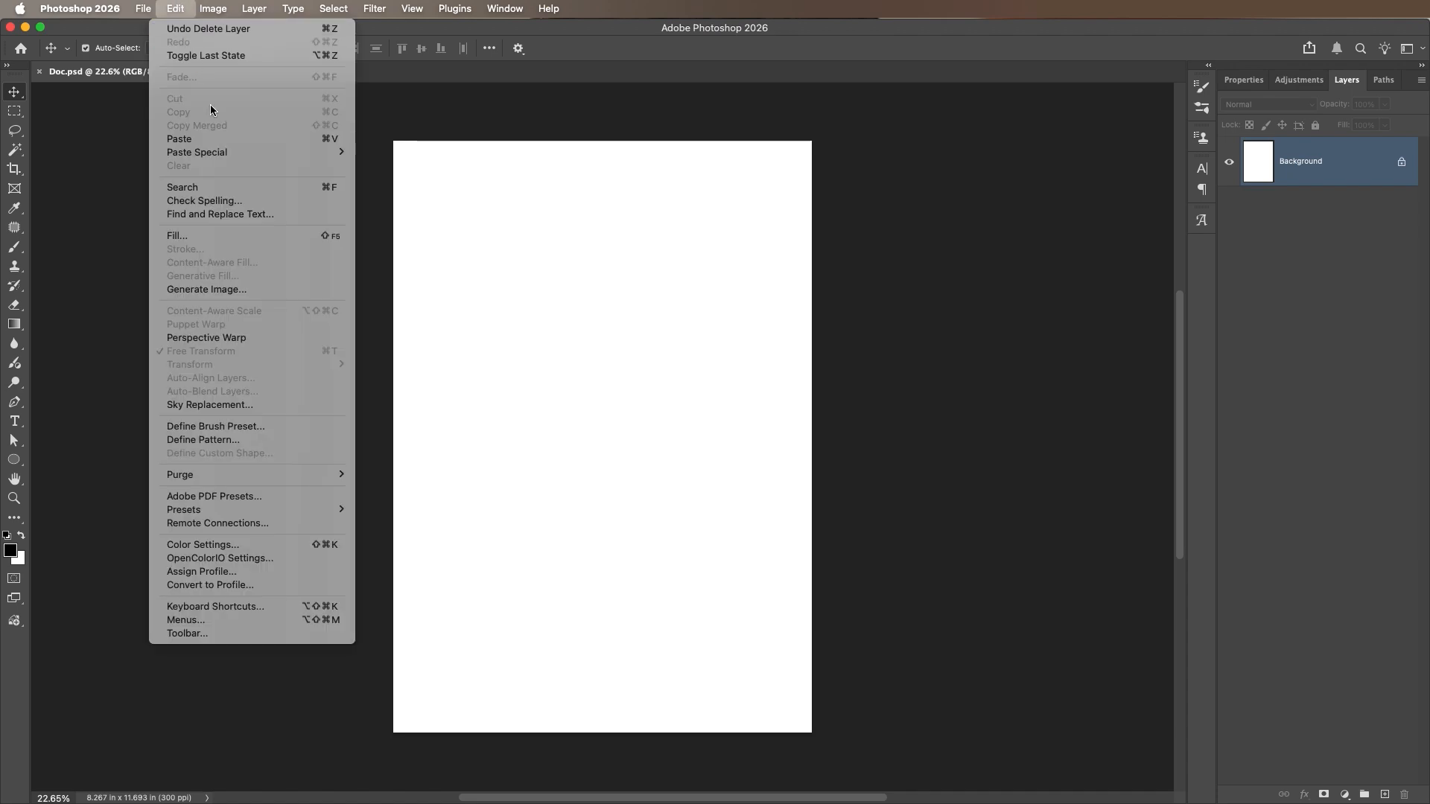
{"action": "left_click", "coordinate": [221, 139]}
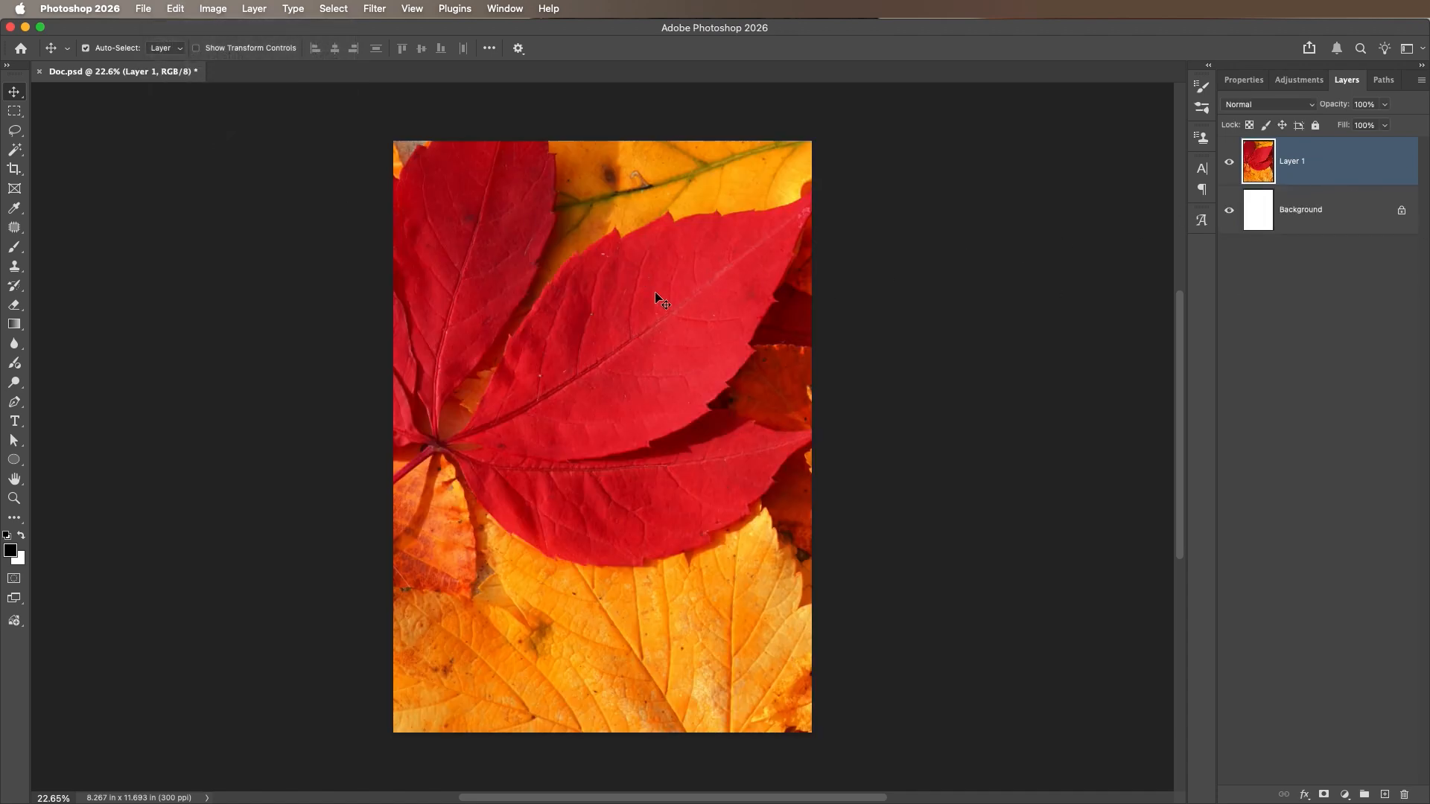
{"action": "left_click", "coordinate": [541, 451]}
{"action": "left_click_drag", "start_coordinate": [541, 452], "coordinate": [548, 480]}
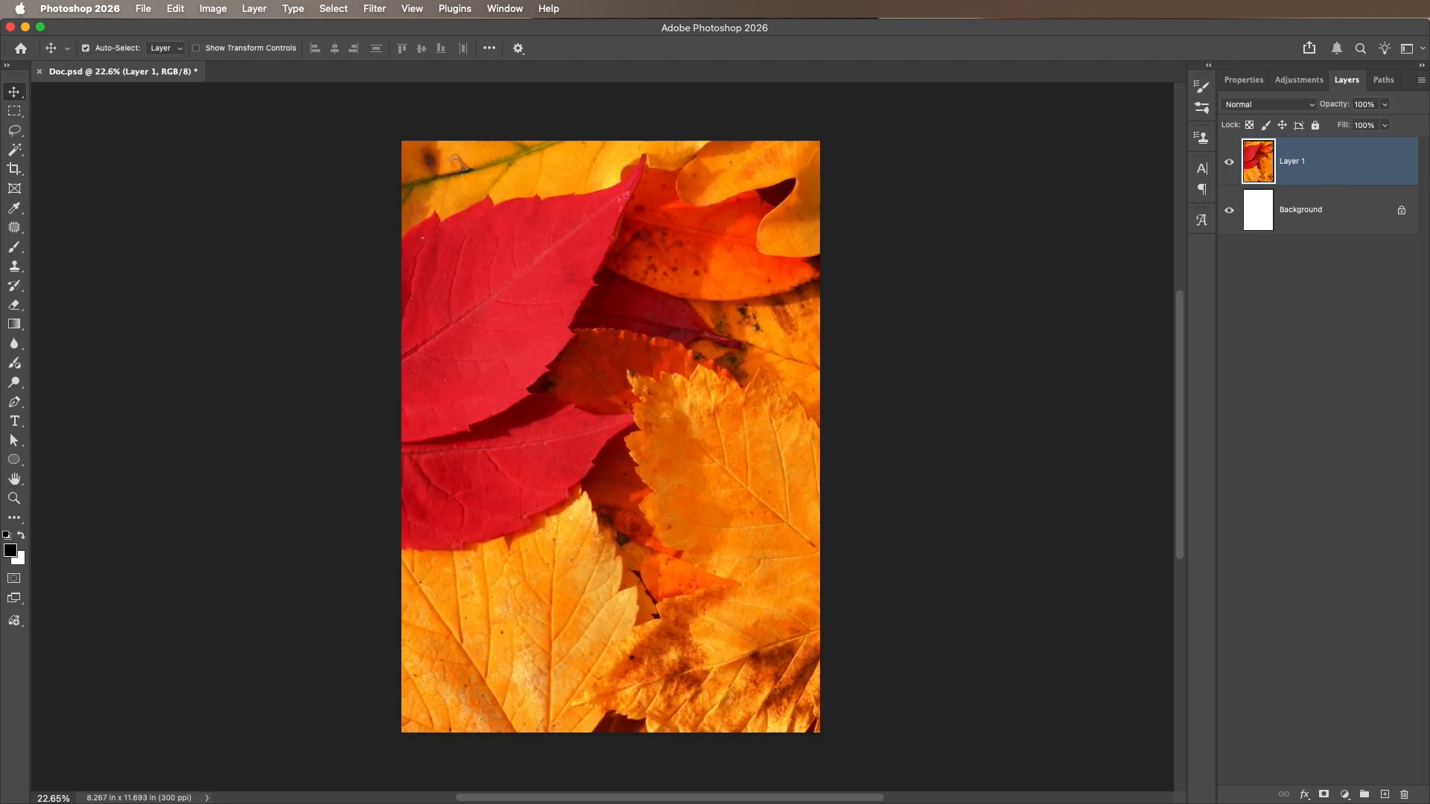
Copy autumn-5092804.jpg from the Images folder, paste it above the leaves photo in the A4 document, and reposition it.
{"action": "key", "text": "super+Tab"}
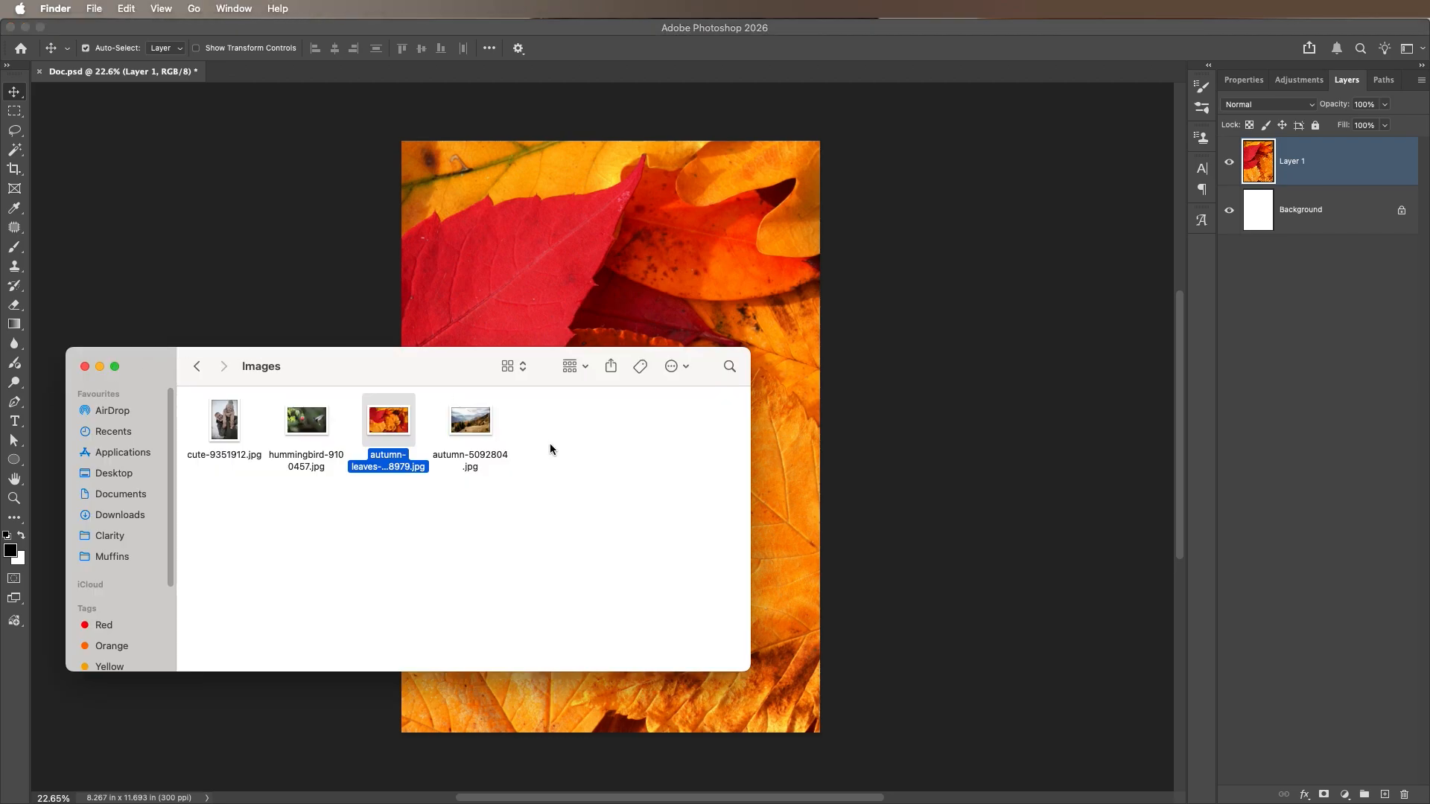
{"action": "left_click", "coordinate": [470, 423]}
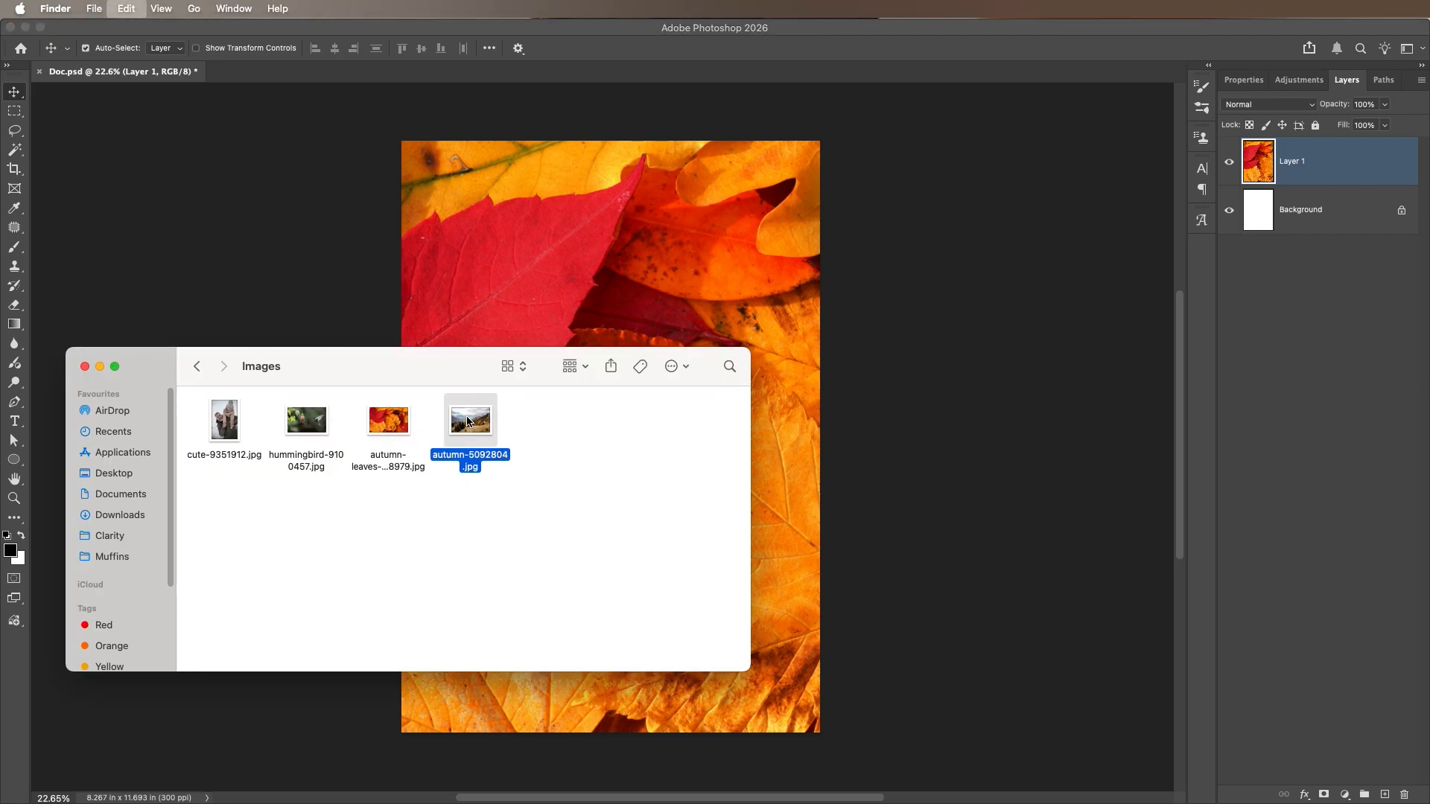
{"action": "left_click", "coordinate": [628, 293]}
{"action": "key", "text": "super+v"}
{"action": "mouse_move", "coordinate": [635, 297]}
{"action": "left_mouse_down"}
{"action": "mouse_move", "coordinate": [759, 425]}
{"action": "mouse_move", "coordinate": [740, 351]}
{"action": "mouse_move", "coordinate": [636, 321]}
{"action": "left_mouse_up"}
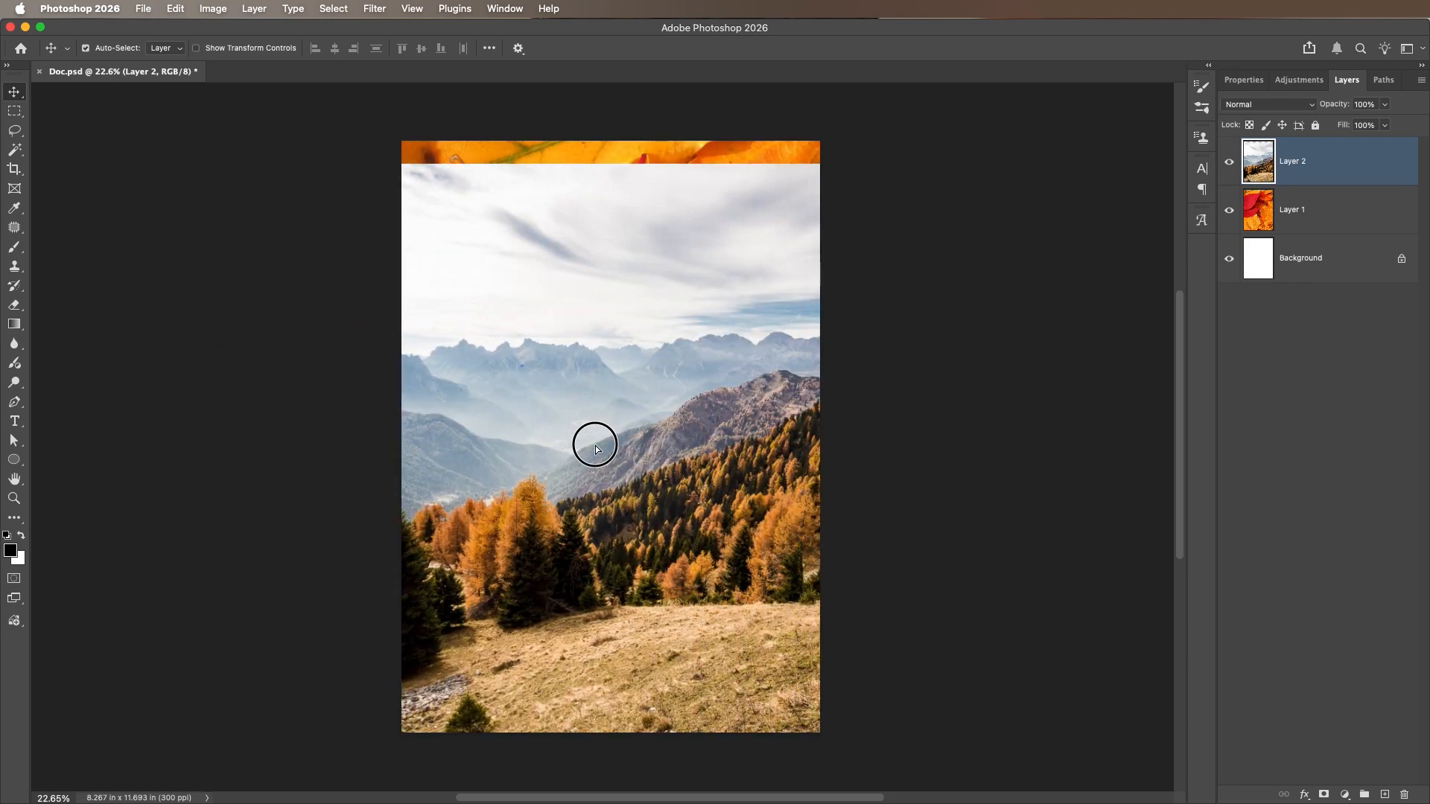
{"action": "left_click_drag", "start_coordinate": [594, 441], "coordinate": [546, 436]}
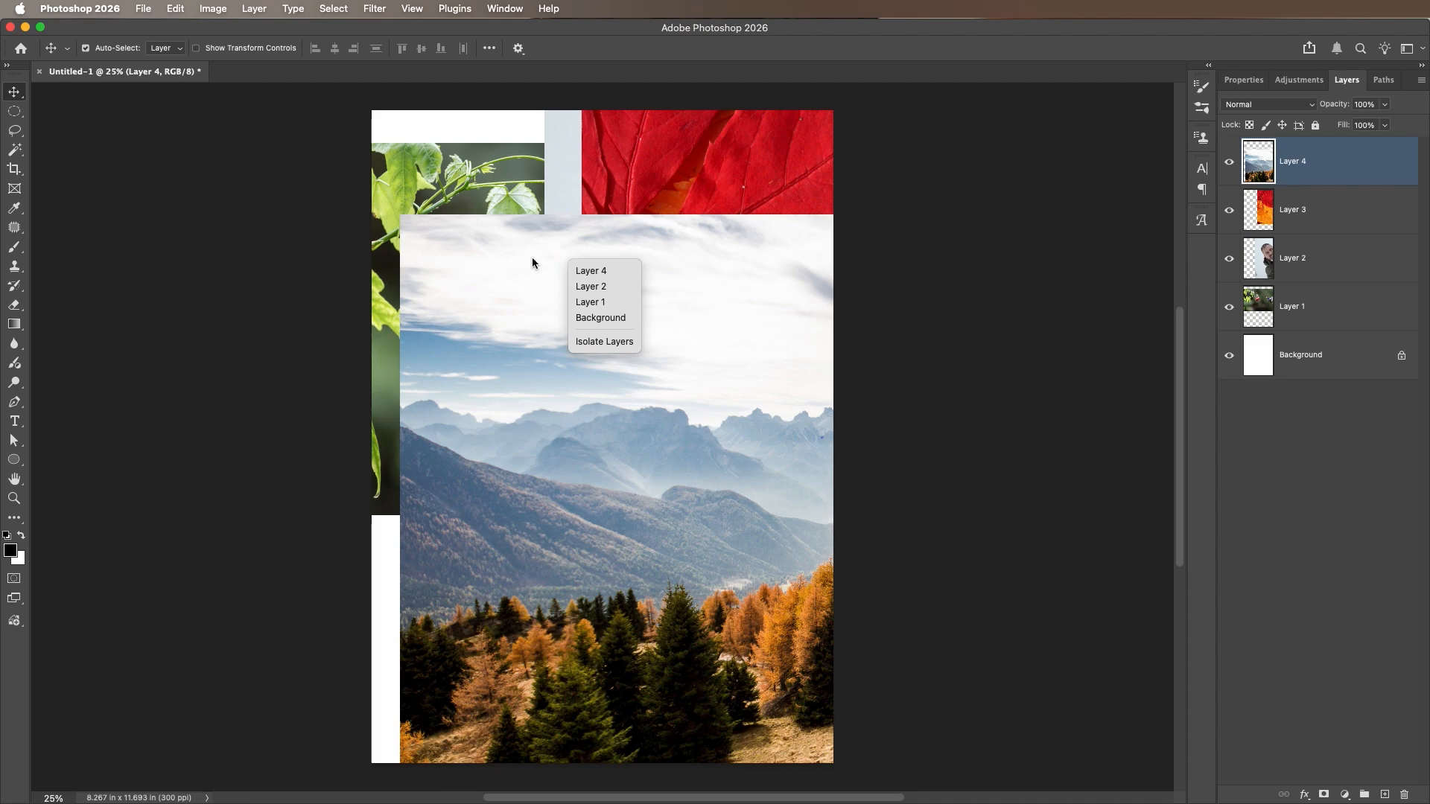
Scale down the mountain photo on Layer 4 so it fits whole in the lower part of the page.
{"action": "key", "text": "Escape"}
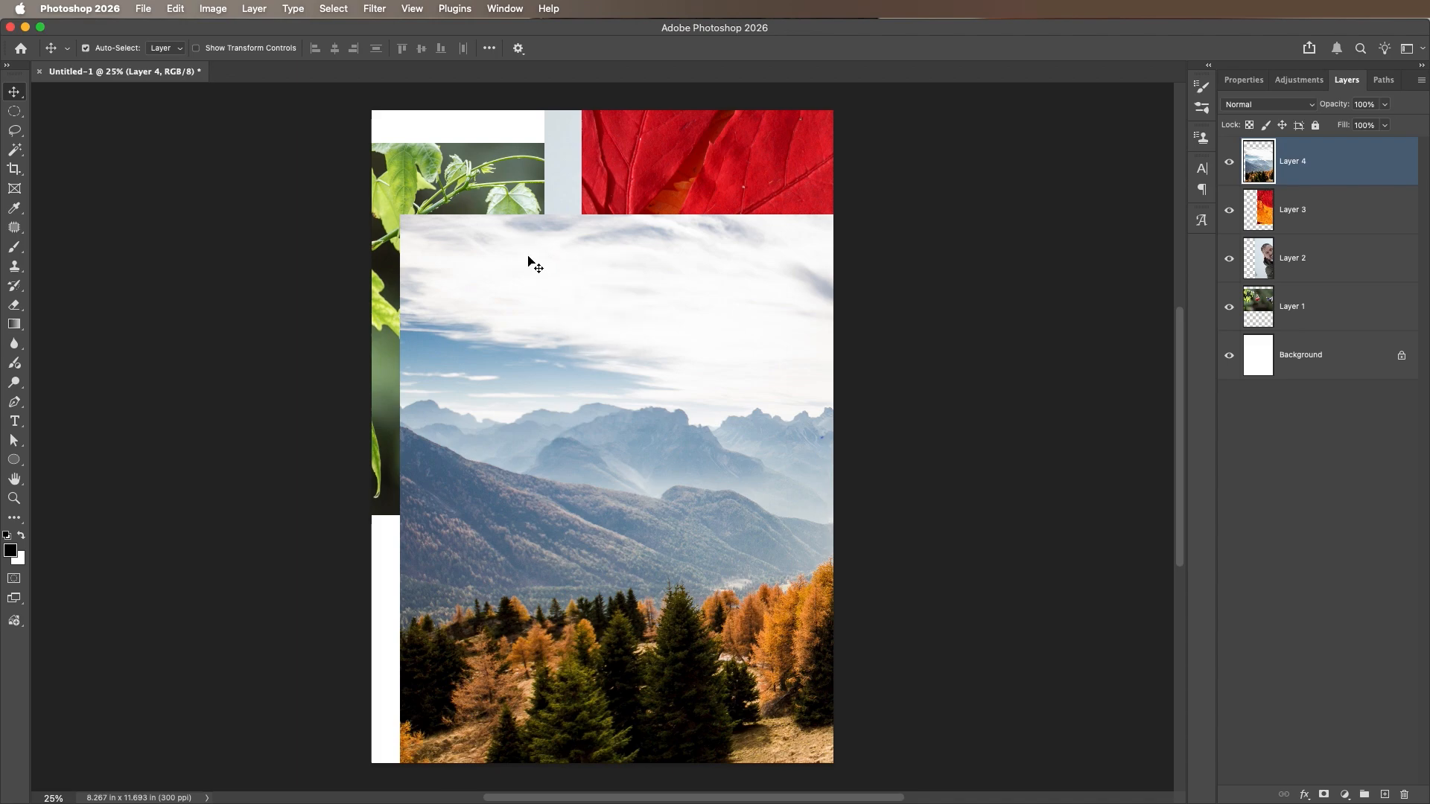
{"action": "key", "text": "super+t"}
{"action": "left_click_drag", "start_coordinate": [397, 214], "coordinate": [462, 561]}
{"action": "key", "text": "Return"}
Scale the leaves photo to about 27.4% and place it just above the mountain photo, aligned with its left edge.
{"action": "left_click_drag", "start_coordinate": [671, 233], "coordinate": [513, 306]}
{"action": "key", "text": "super+t"}
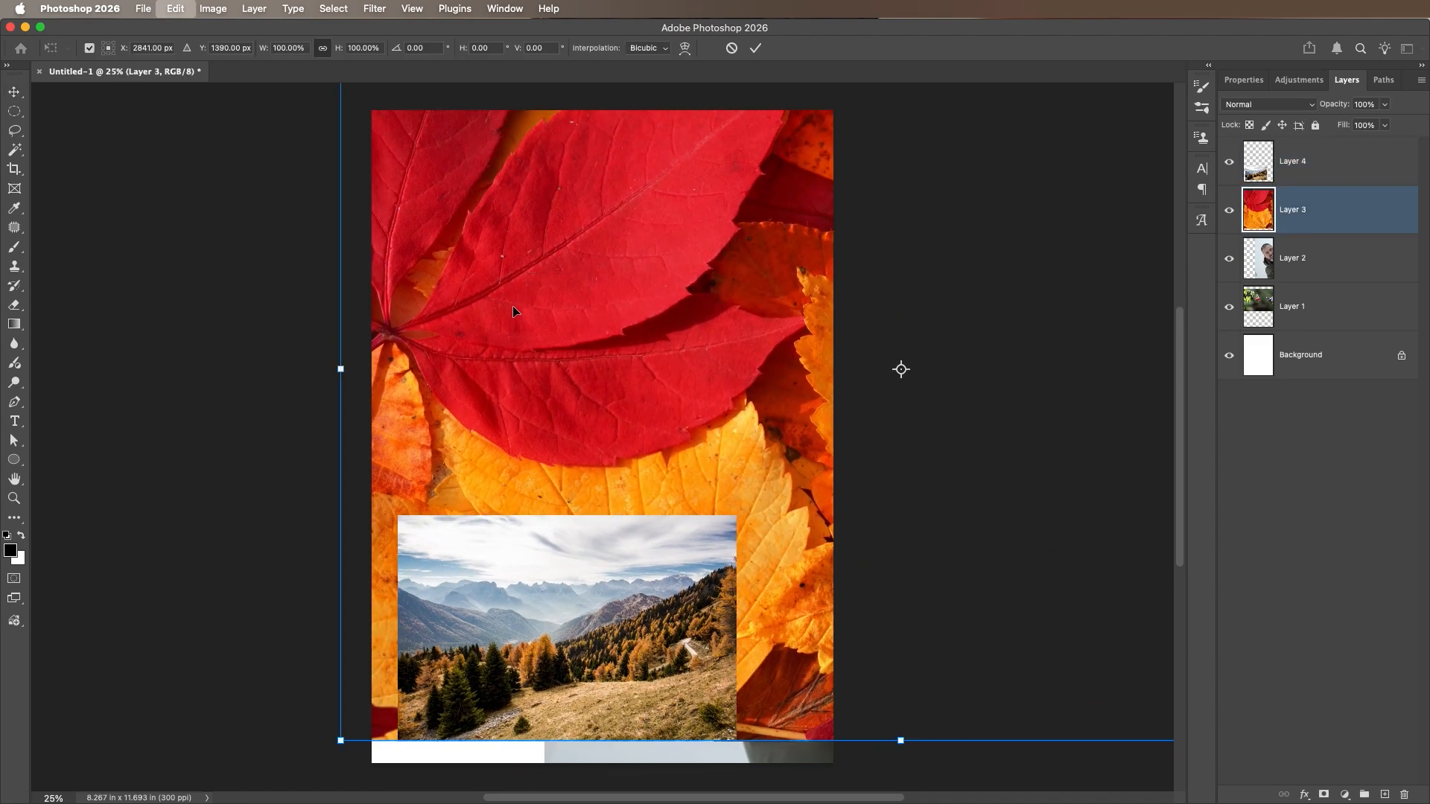
{"action": "left_click_drag", "start_coordinate": [342, 741], "coordinate": [745, 426]}
{"action": "left_click_drag", "start_coordinate": [838, 370], "coordinate": [472, 412]}
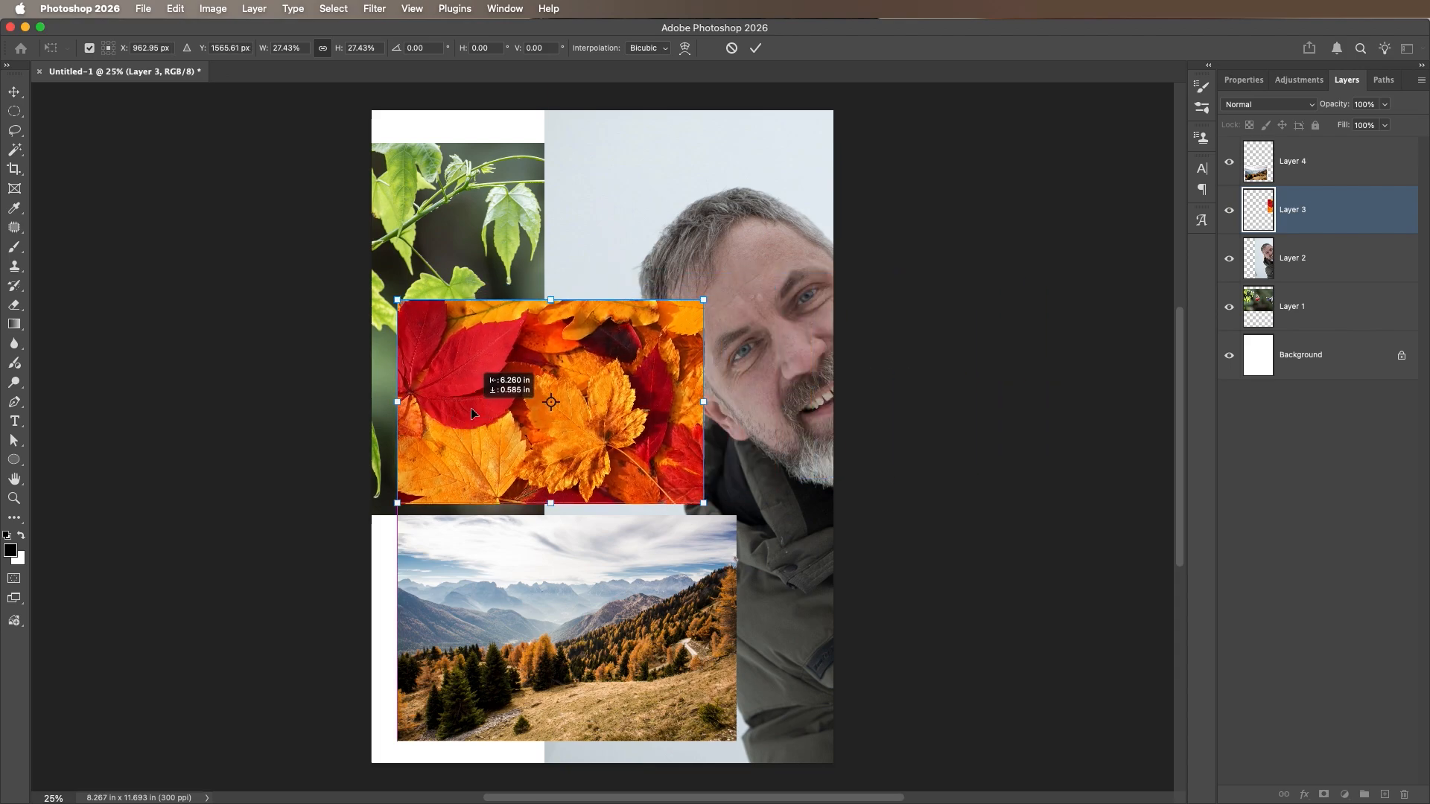
{"action": "key", "text": "Return"}
Scale down the photo of the man and child to fit the upper right part of the page.
{"action": "left_click", "coordinate": [741, 224]}
{"action": "key", "text": "super+t"}
{"action": "left_click_drag", "start_coordinate": [736, 230], "coordinate": [727, 197]}
{"action": "left_click_drag", "start_coordinate": [456, 686], "coordinate": [578, 511]}
{"action": "key", "text": "Return"}
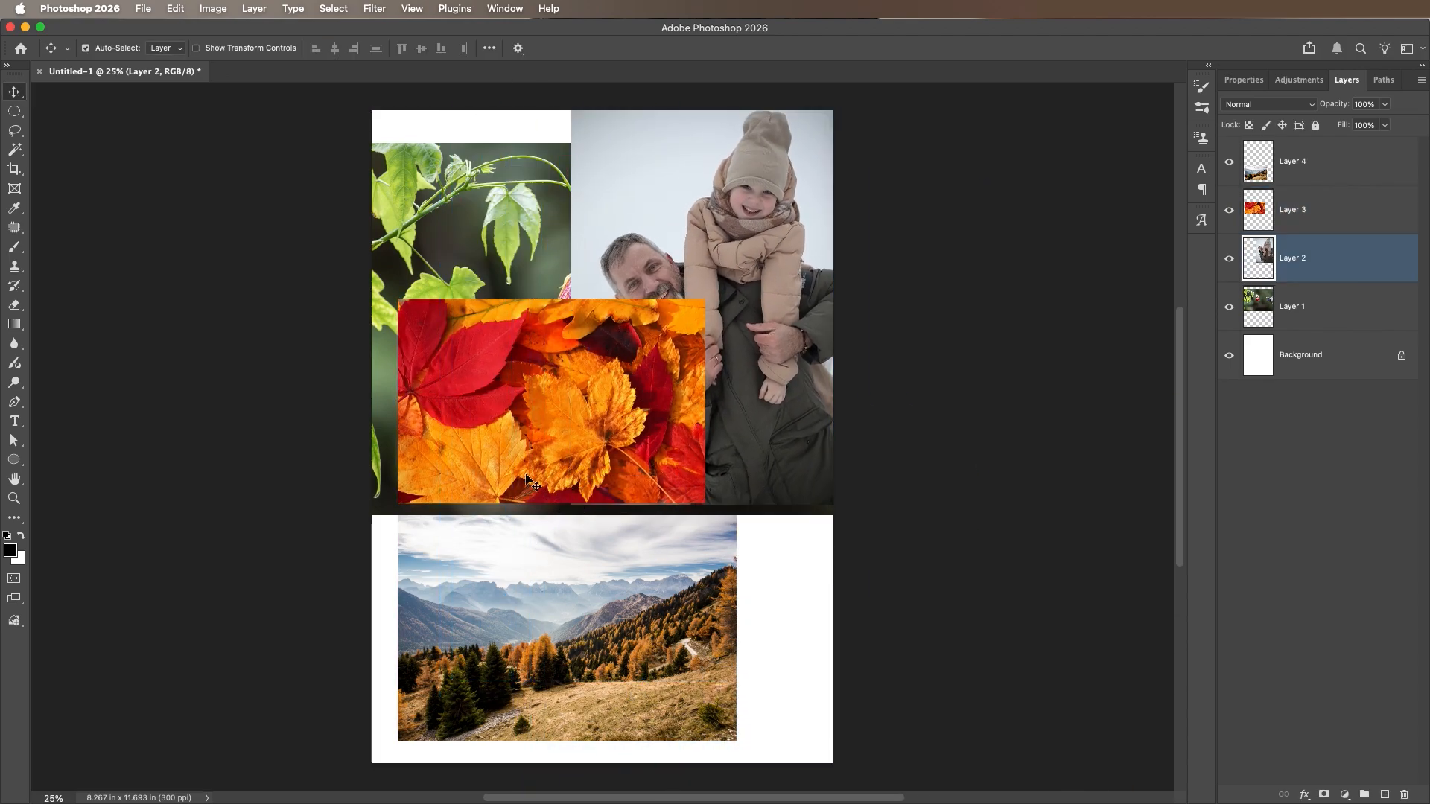
Move the leaves photo to the page's bottom-left corner and the mountain photo to its bottom-right corner.
{"action": "left_click_drag", "start_coordinate": [585, 365], "coordinate": [558, 581]}
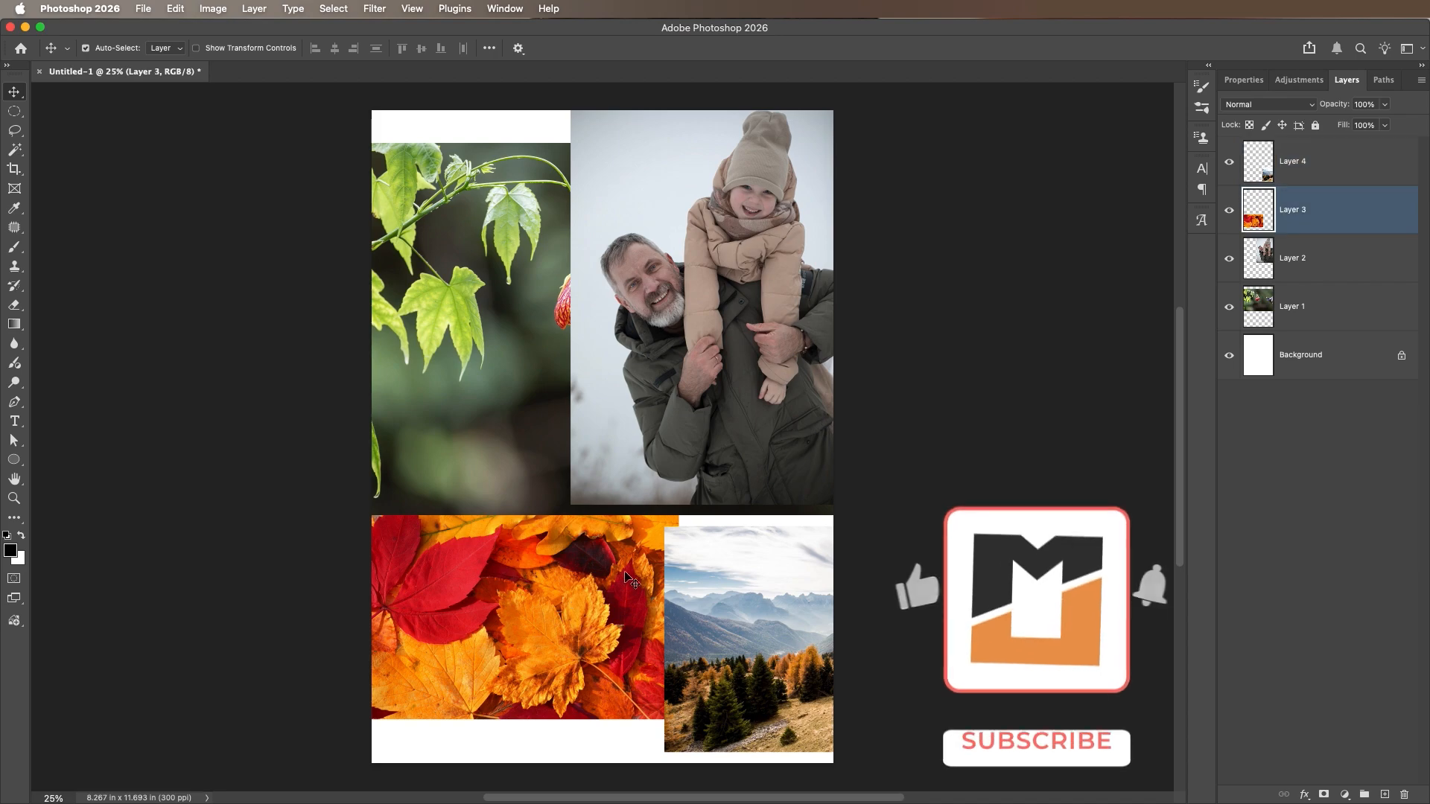
{"action": "left_click_drag", "start_coordinate": [629, 558], "coordinate": [632, 623]}
{"action": "left_click_drag", "start_coordinate": [770, 560], "coordinate": [757, 571]}
Scale the hummingbird photo to about 57.3% and place it at the page's left edge, just above the leaves photo.
{"action": "left_click", "coordinate": [477, 298], "text": "super"}
{"action": "key", "text": "super+t"}
{"action": "left_click_drag", "start_coordinate": [929, 144], "coordinate": [607, 438]}
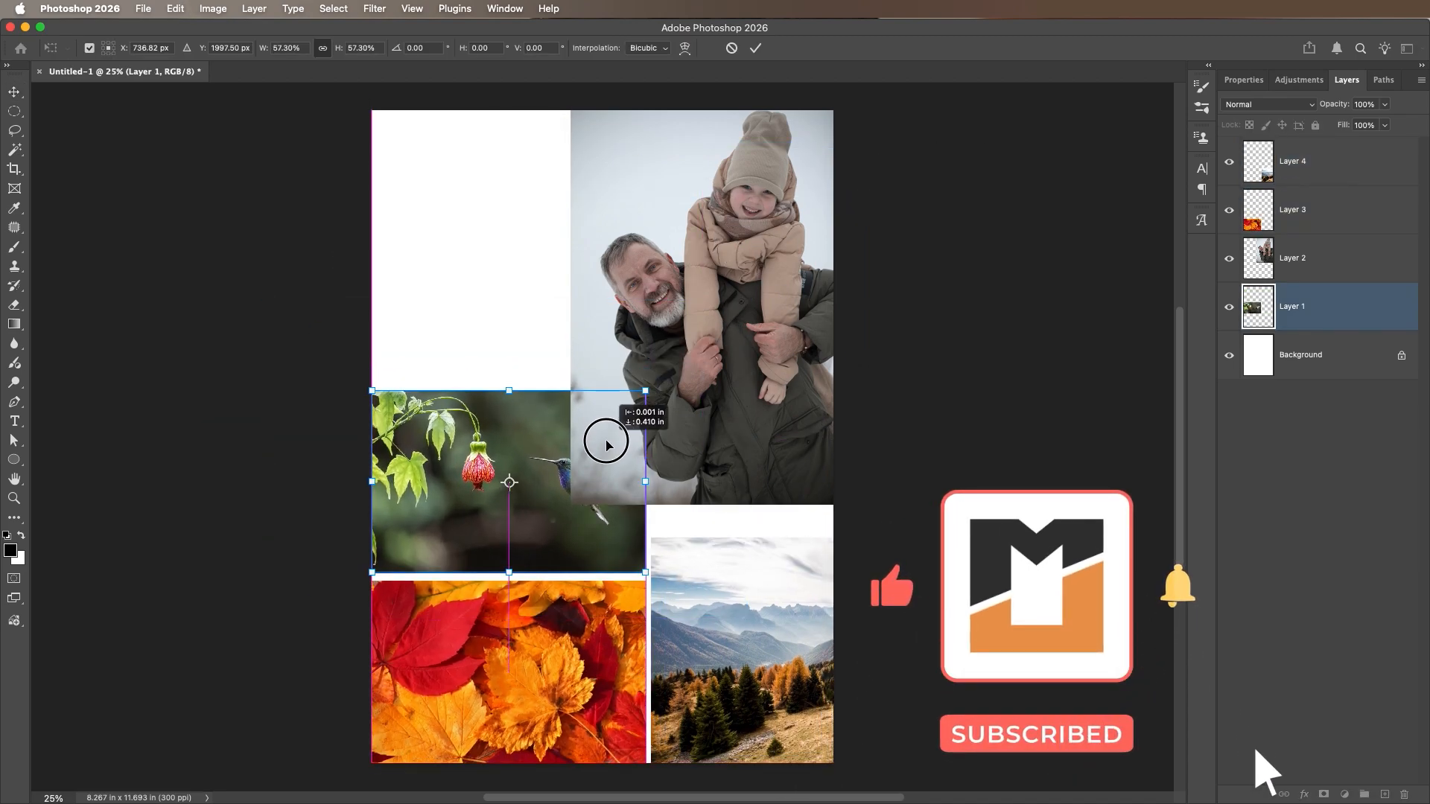
{"action": "key", "text": "Return"}
Move the man-and-child photo to the page's top-left corner and scale it down to fit above the hummingbird photo.
{"action": "left_click", "coordinate": [789, 320]}
{"action": "left_click_drag", "start_coordinate": [790, 321], "coordinate": [591, 319]}
{"action": "key", "text": "super+t"}
{"action": "left_click_drag", "start_coordinate": [632, 526], "coordinate": [554, 385]}
{"action": "key", "text": "Return"}
Move the mountain photo beside the man-and-child photo and scale it to the same height, extending past the page's right edge.
{"action": "left_click_drag", "start_coordinate": [743, 601], "coordinate": [655, 187]}
{"action": "key", "text": "super+t"}
{"action": "left_click_drag", "start_coordinate": [902, 335], "coordinate": [974, 389]}
{"action": "key", "text": "Return"}
{"action": "left_click", "coordinate": [1311, 209]}
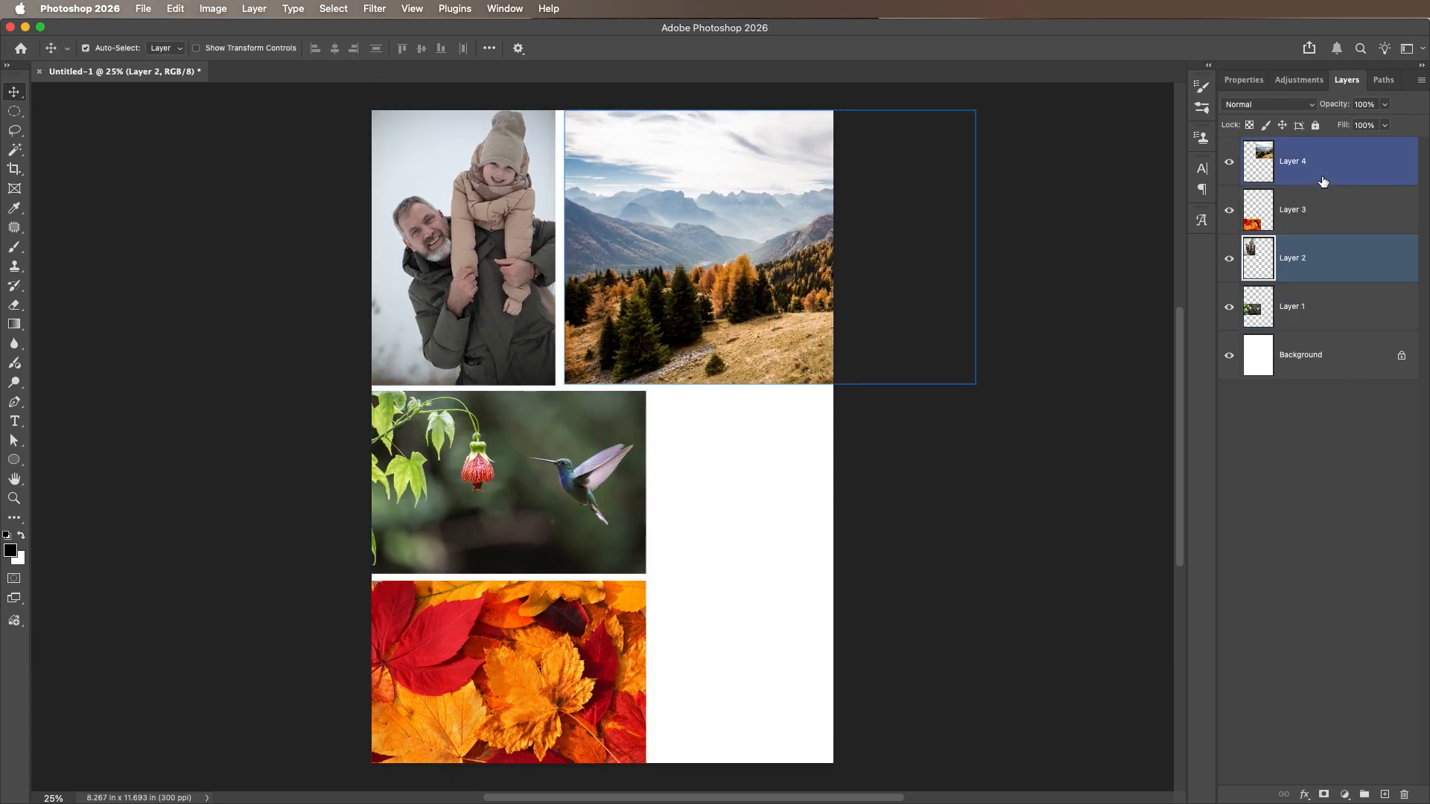